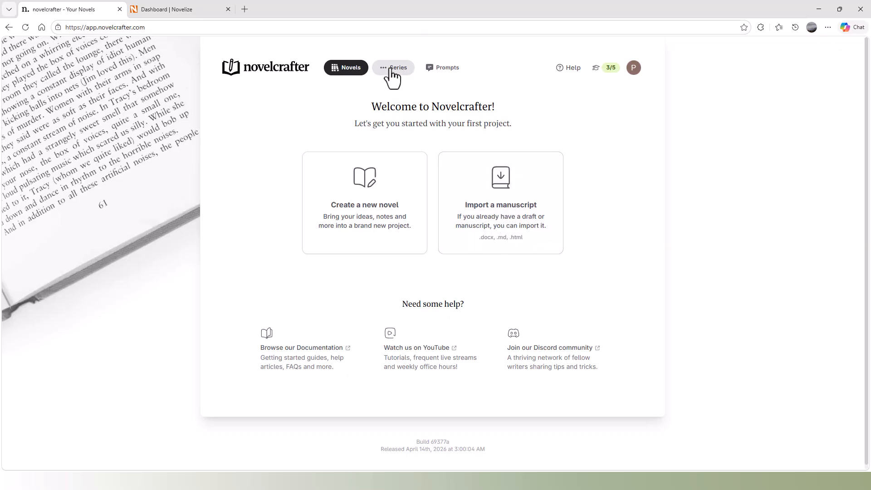
# Open the Lost In-Between series and start a new novel within it.
pyautogui.click(389, 70)
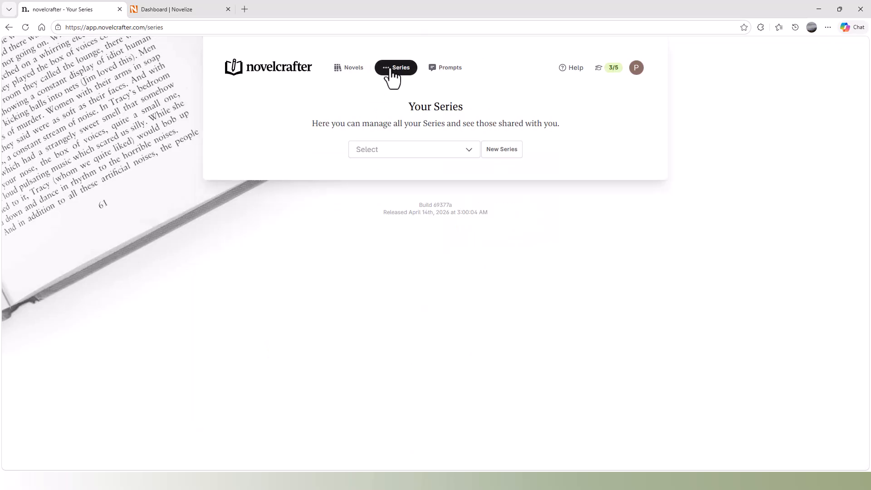
pyautogui.click(472, 154)
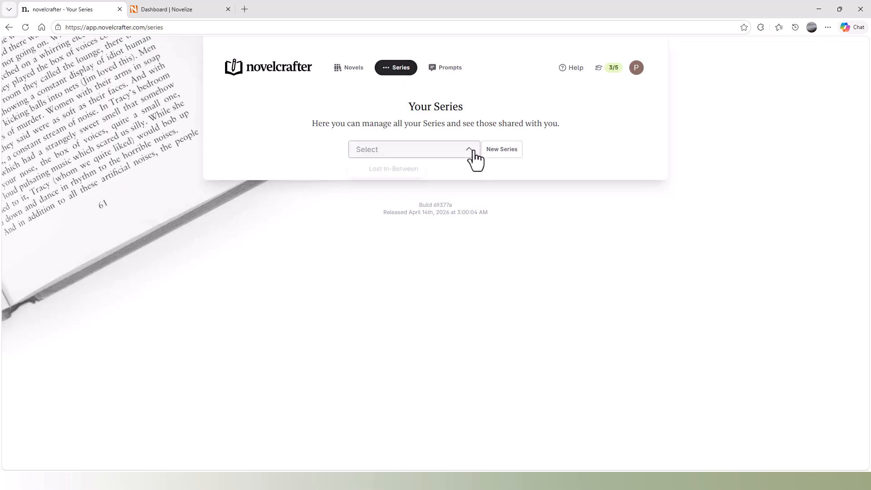
pyautogui.click(387, 172)
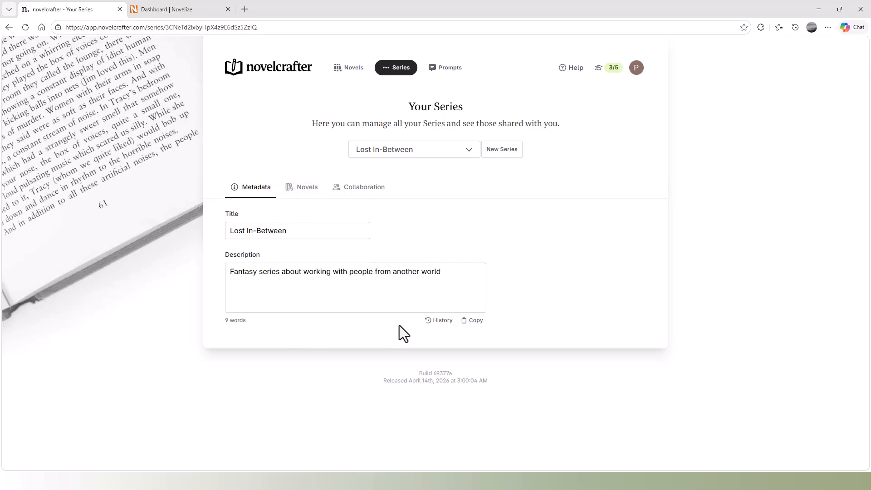
pyautogui.click(308, 193)
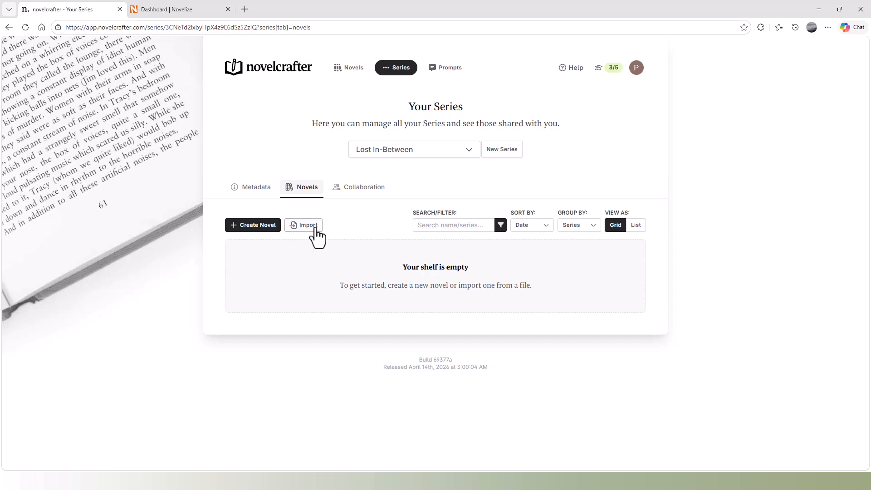
pyautogui.click(258, 226)
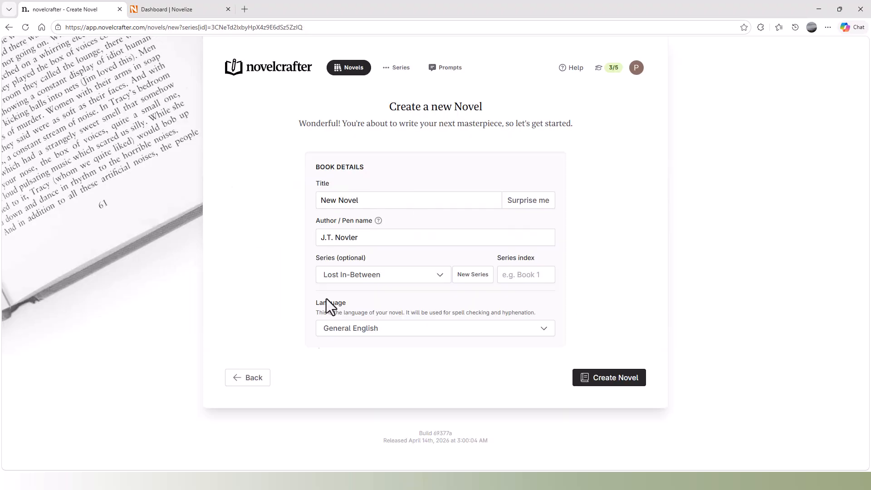
# Title the new novel "Deadpan Promotion".
pyautogui.click(371, 203)
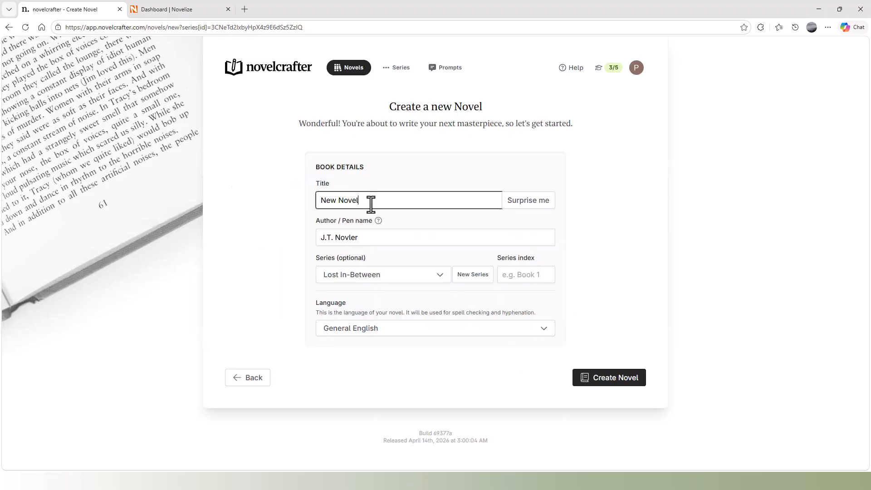
pyautogui.moveTo(360, 200); pyautogui.dragTo(311, 207)
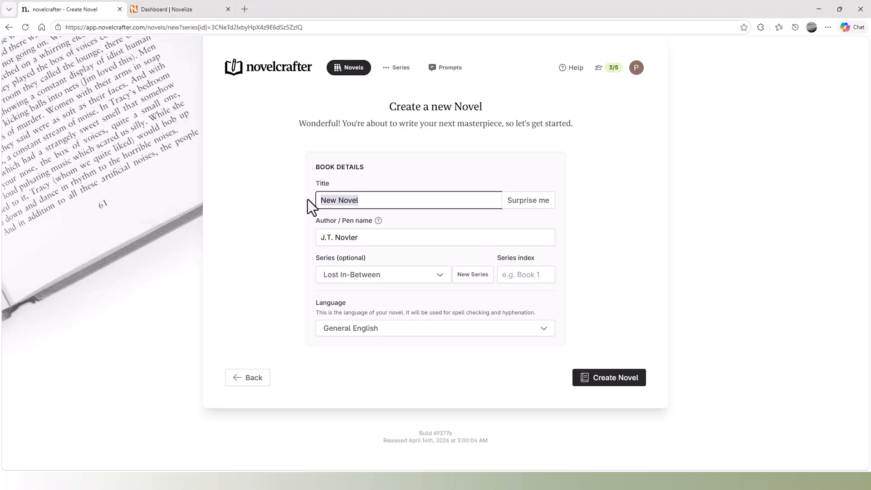
pyautogui.write('Deadpan Promotion')
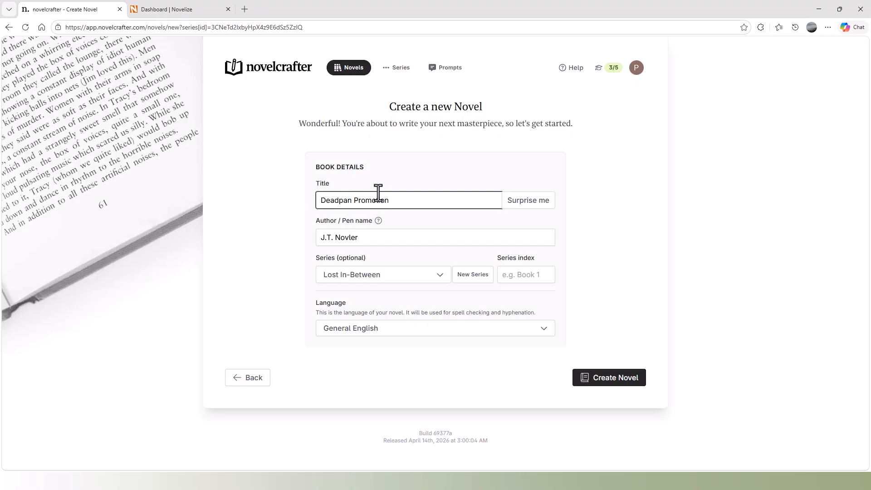
pyautogui.click(375, 234)
pyautogui.click(362, 240)
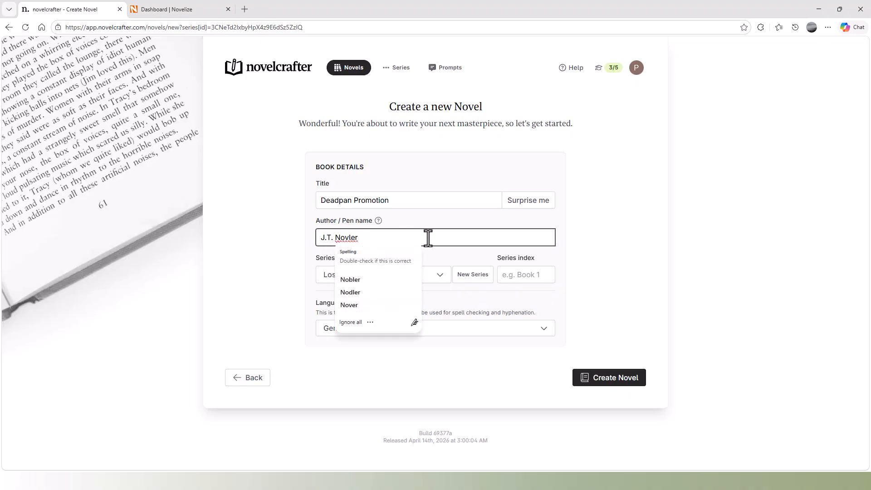
pyautogui.click(359, 236)
pyautogui.click(545, 215)
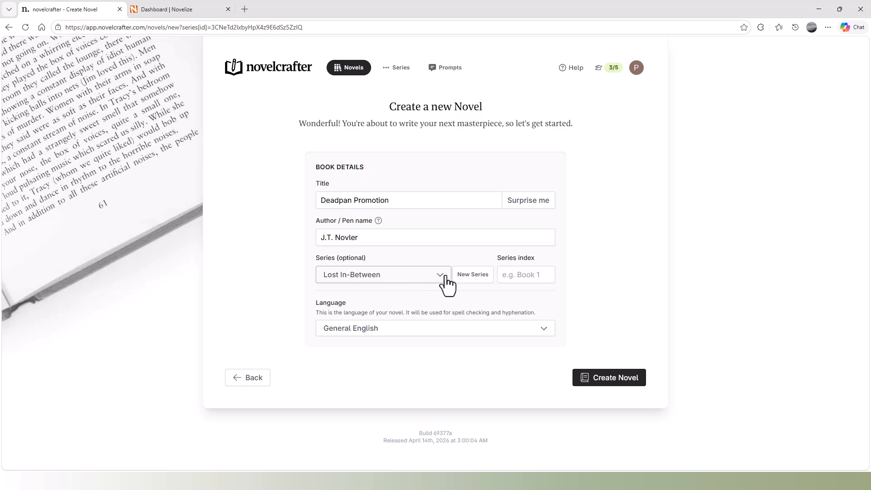
# Set the series index to "Book 1" and create the novel.
pyautogui.click(519, 275)
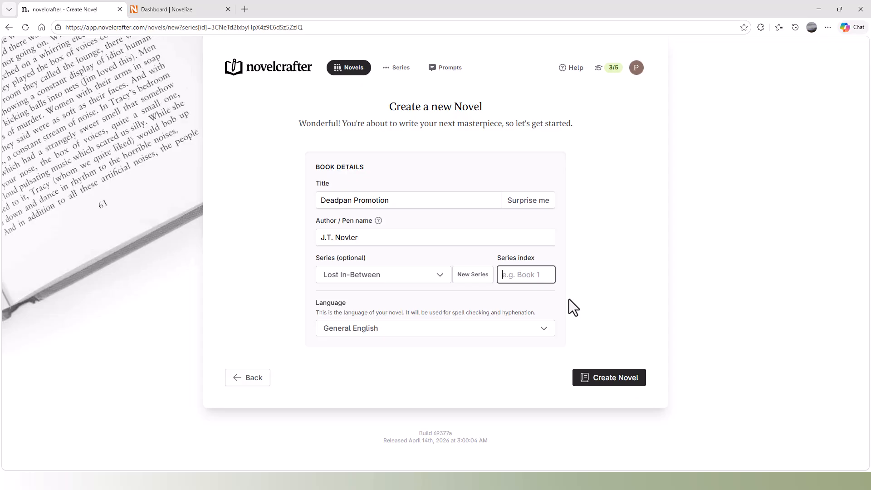
pyautogui.write('Book 1')
pyautogui.click(591, 379)
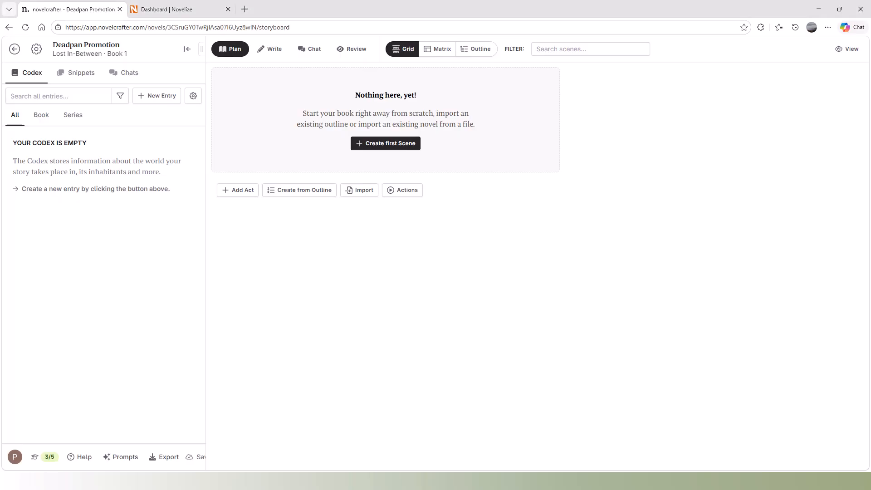
# Switch to Novelize and try to delete the DeadPan Notes notebook.
pyautogui.click(146, 12)
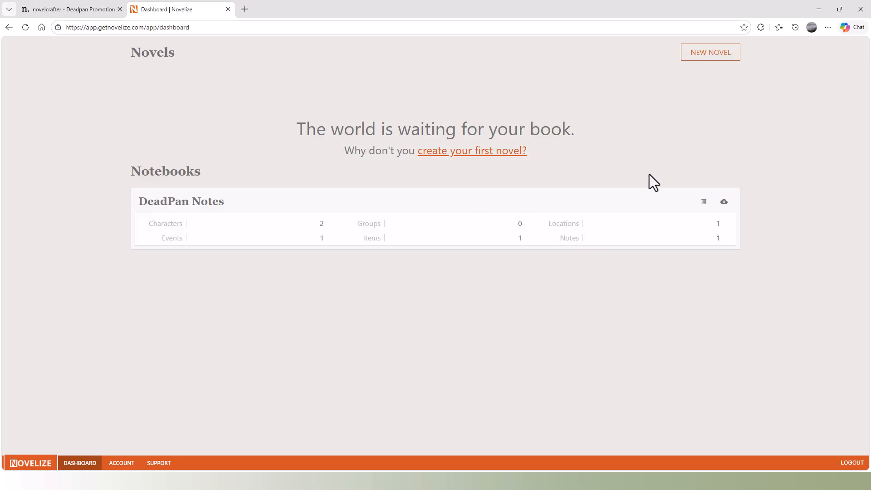
pyautogui.click(704, 202)
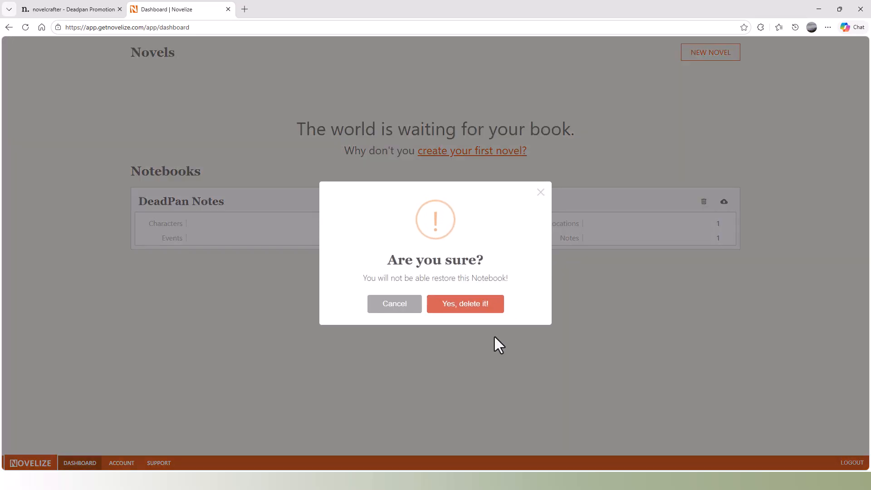
pyautogui.click(467, 305)
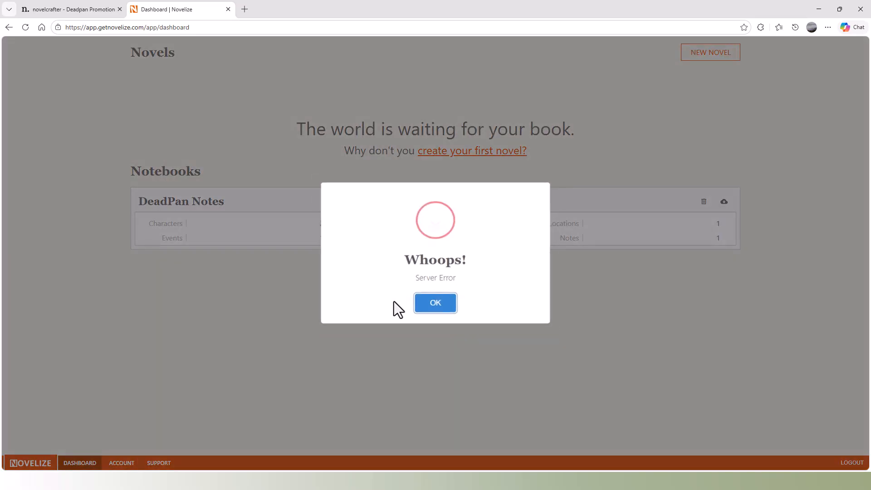
pyautogui.click(423, 308)
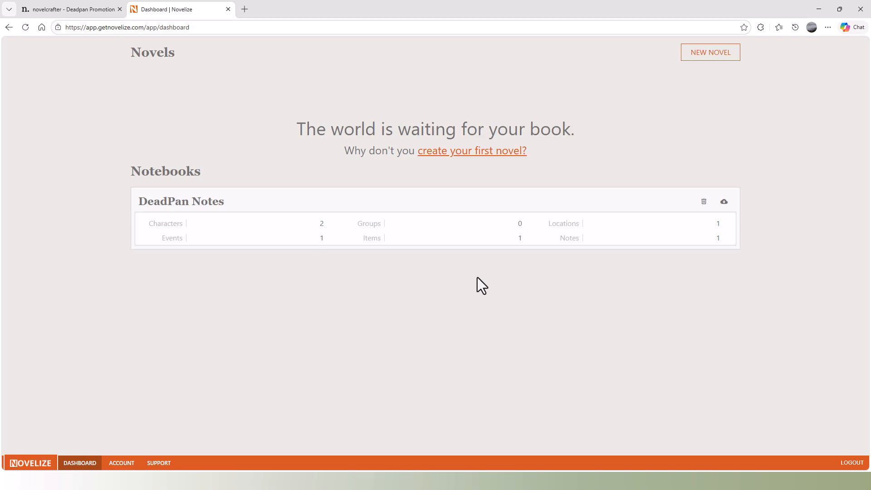
# Start a new novel in Novelize with the title "Deadpan Promotion" and the Fantasy genre.
pyautogui.click(706, 57)
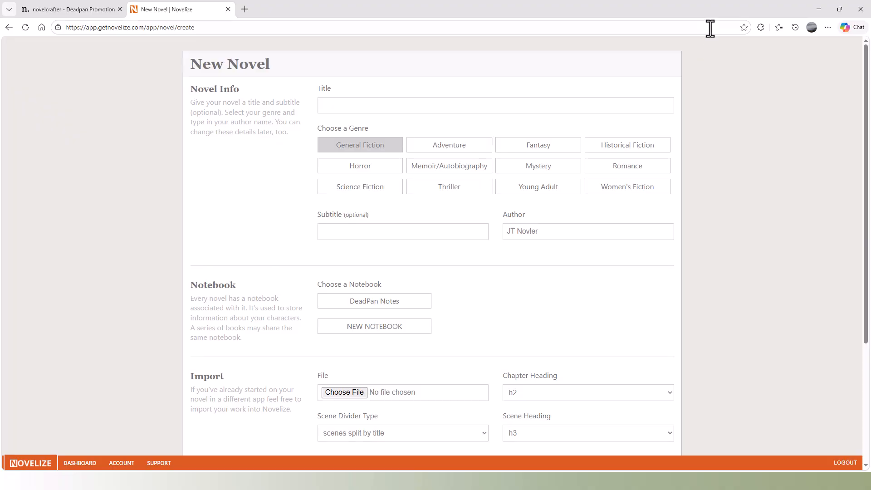
pyautogui.moveTo(867, 152); pyautogui.dragTo(839, 167)
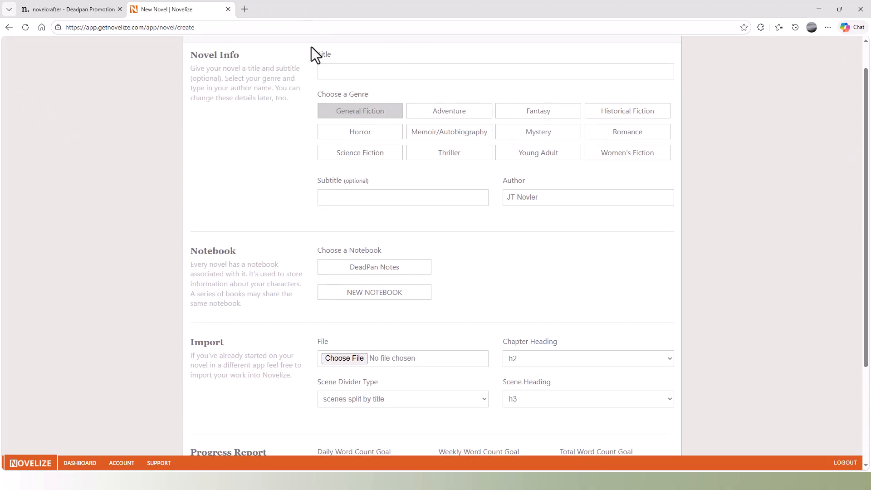
pyautogui.write('eadpan Promotion')
pyautogui.click(531, 117)
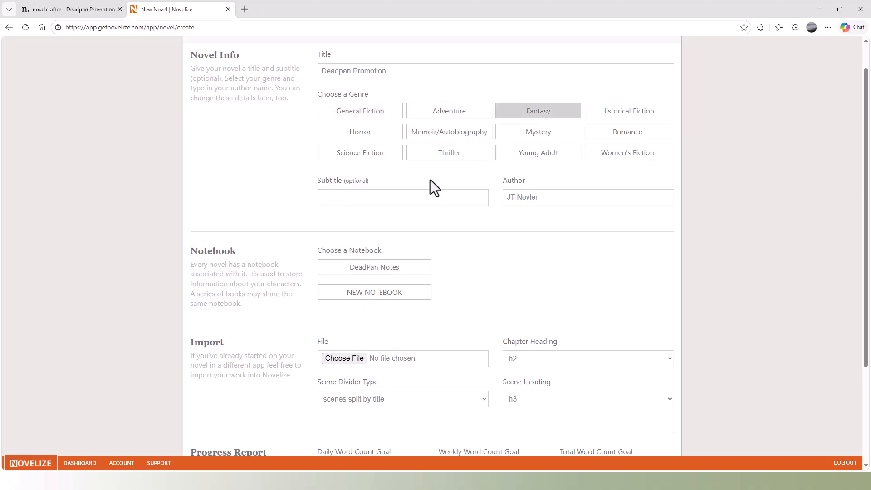
# Set the novel's subtitle to "Lost In-between Book1", reusing the saved subtitle entry.
pyautogui.click(362, 198)
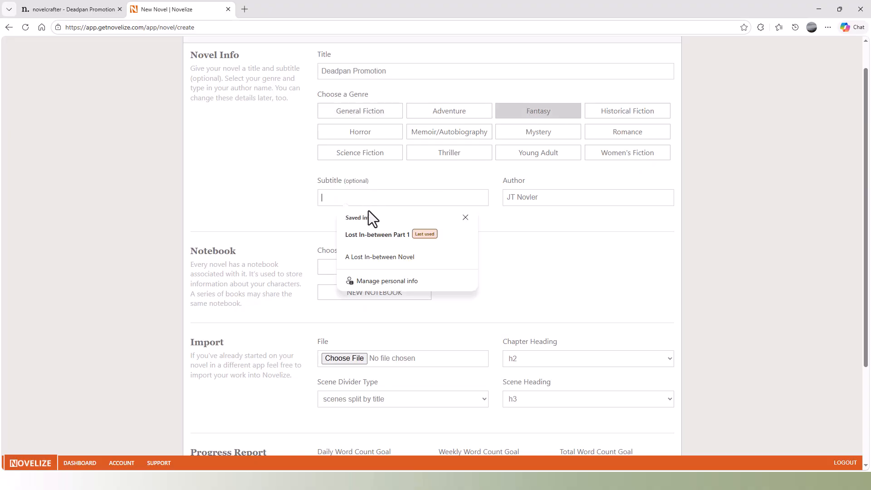
pyautogui.click(365, 238)
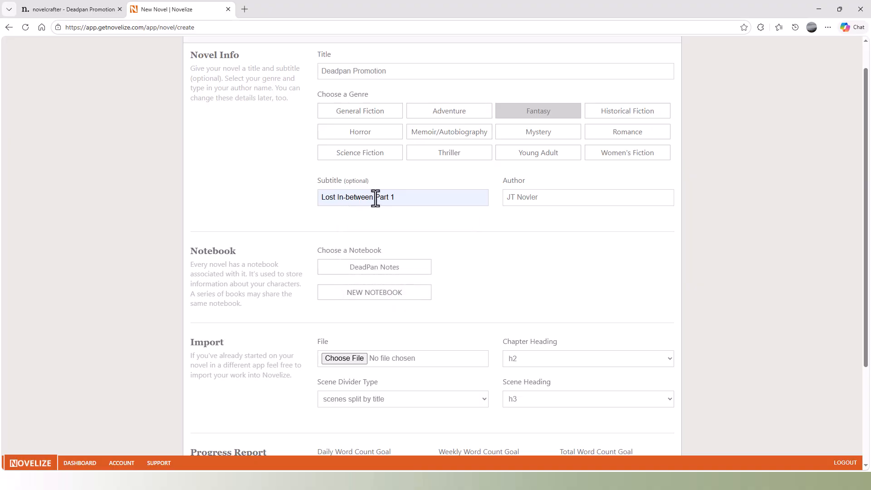
pyautogui.moveTo(374, 198); pyautogui.dragTo(399, 200)
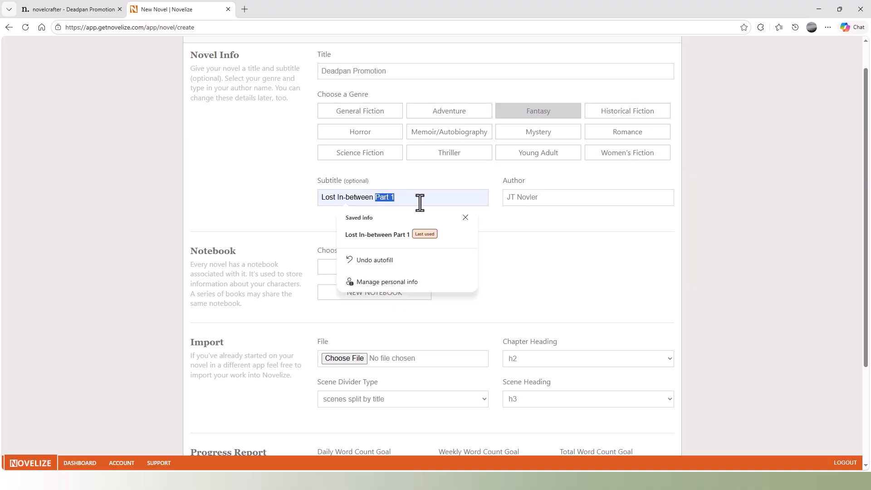
pyautogui.write('Book')
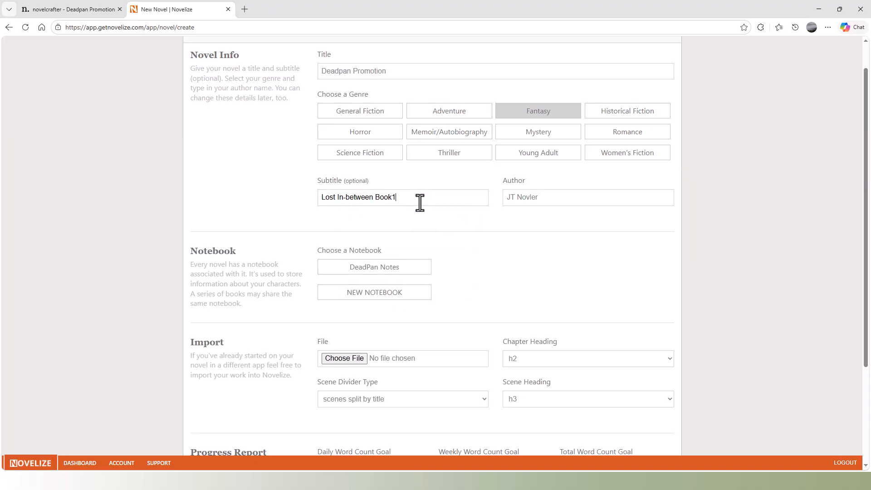
pyautogui.click(533, 198)
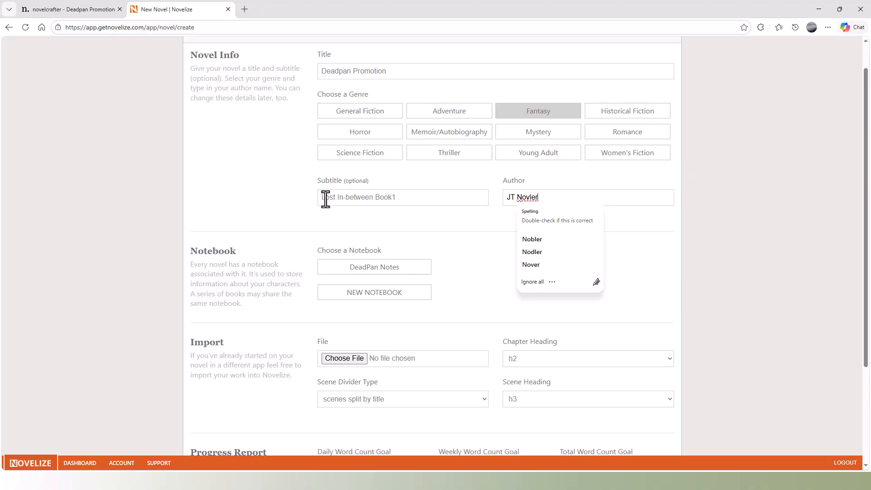
pyautogui.click(458, 222)
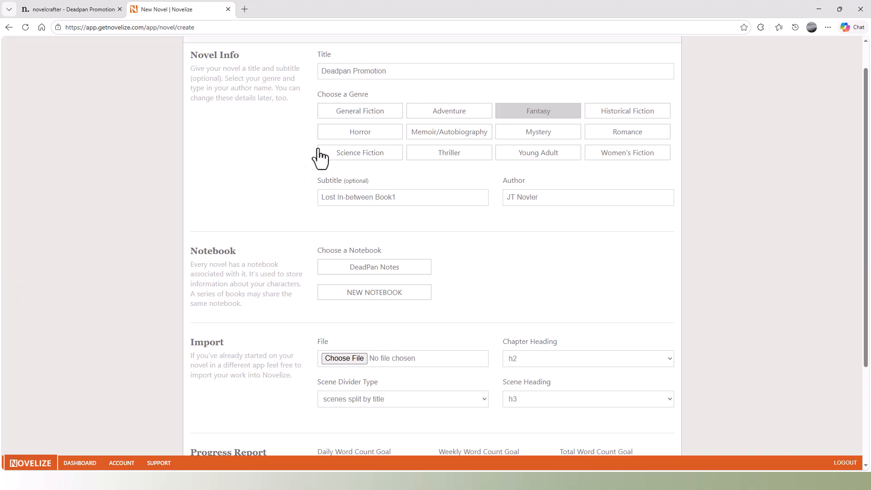
# Assign the DeadPan Notes notebook to the novel and create it with the default import and word count settings.
pyautogui.click(369, 271)
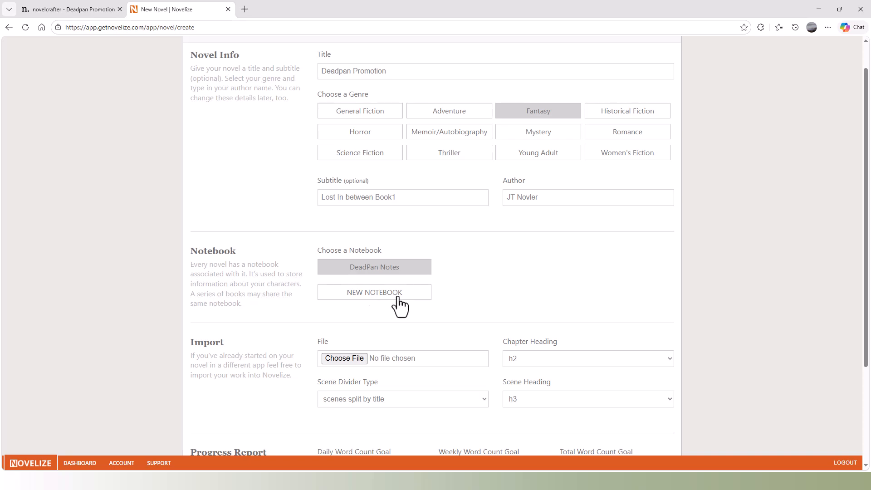
pyautogui.scroll(-3, 385, 281)
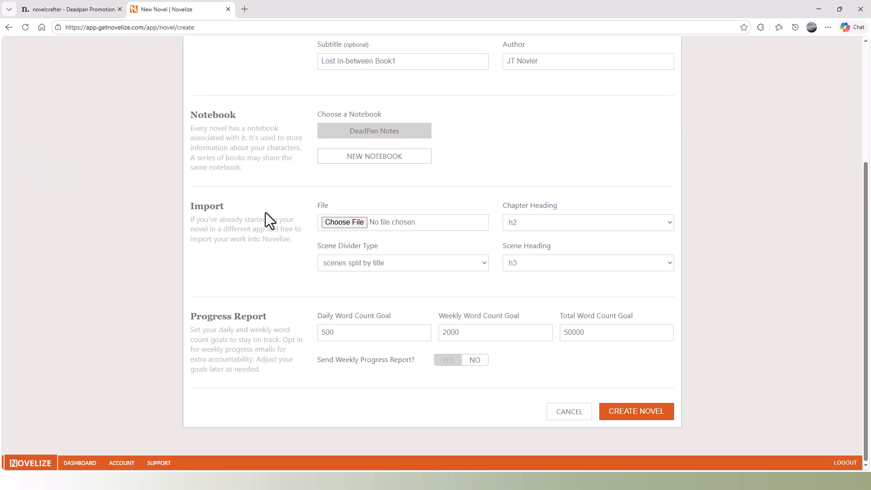
pyautogui.scroll(-1, 260, 269)
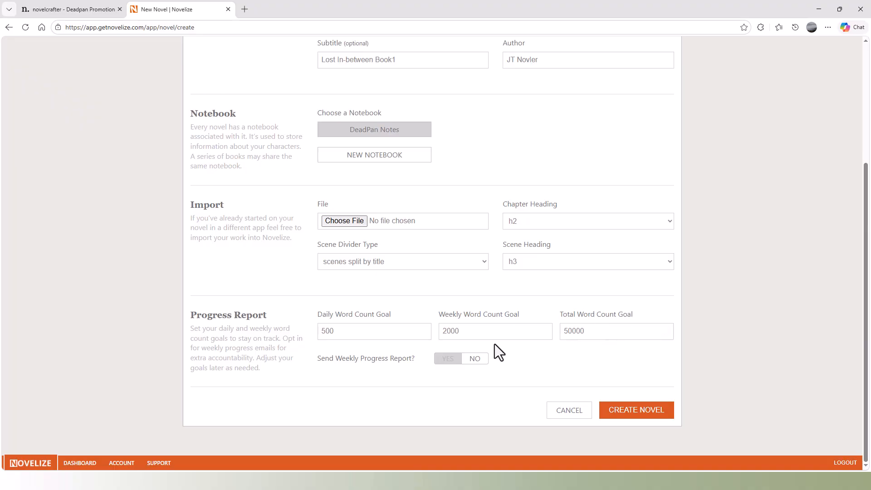
pyautogui.click(637, 410)
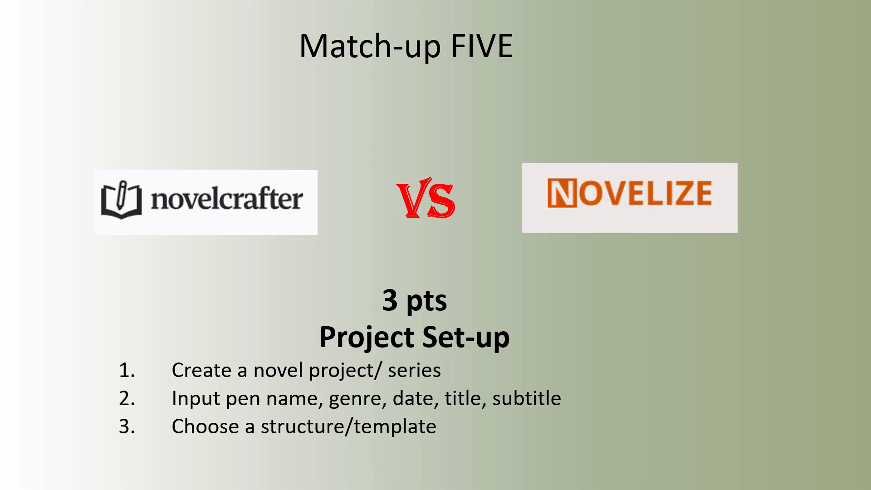
# Switch to Novelcrafter and examine the new novel's Write view and its Grid, Matrix and Outline planning views.
pyautogui.hotkey('alt', 'Tab')
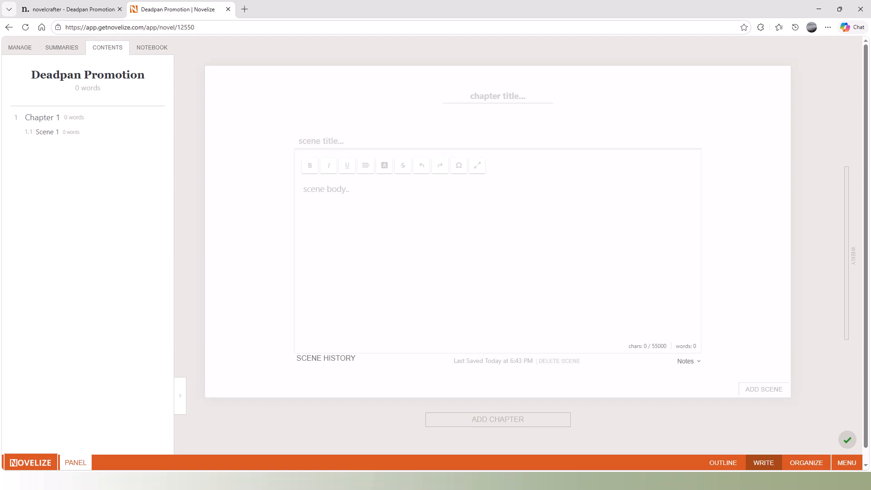
pyautogui.click(64, 8)
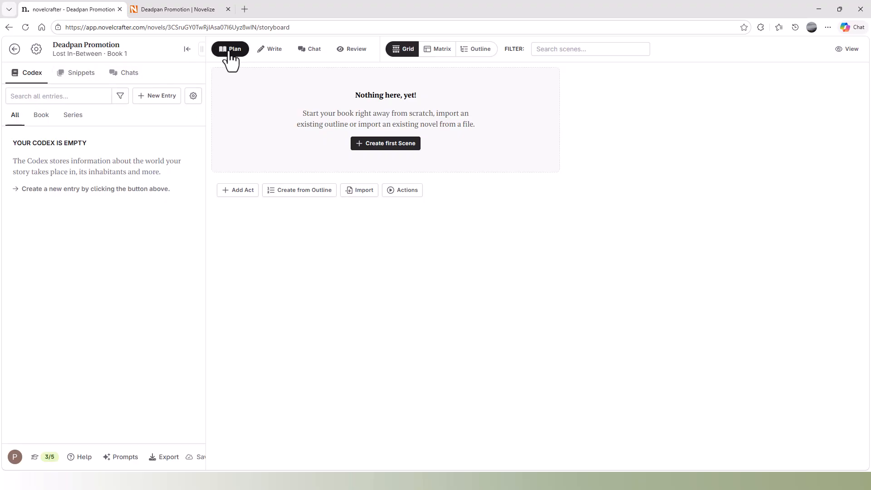
pyautogui.click(269, 50)
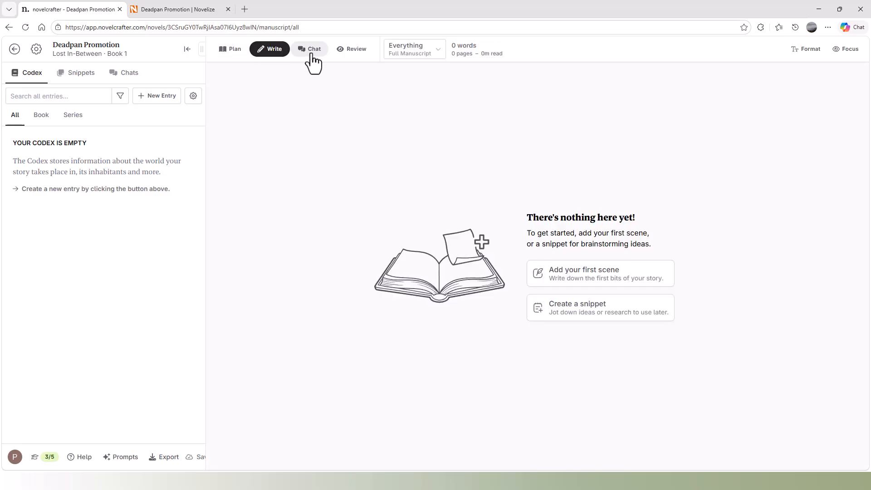
pyautogui.click(229, 58)
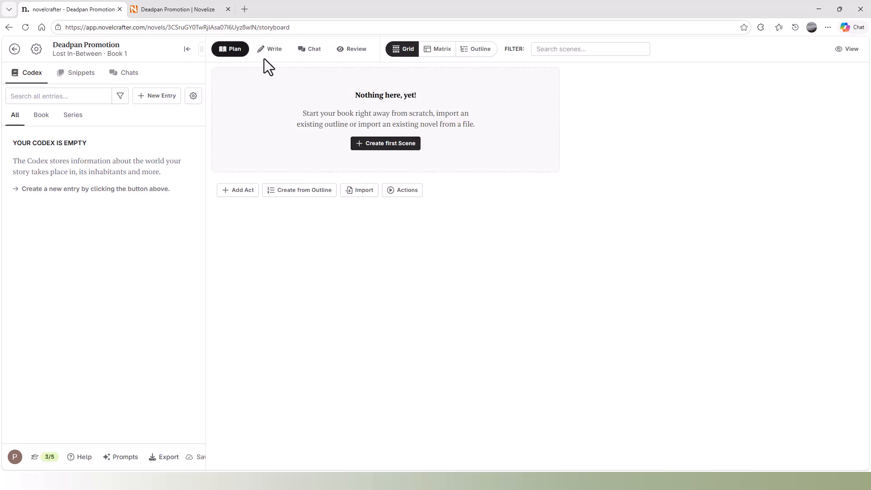
pyautogui.click(436, 50)
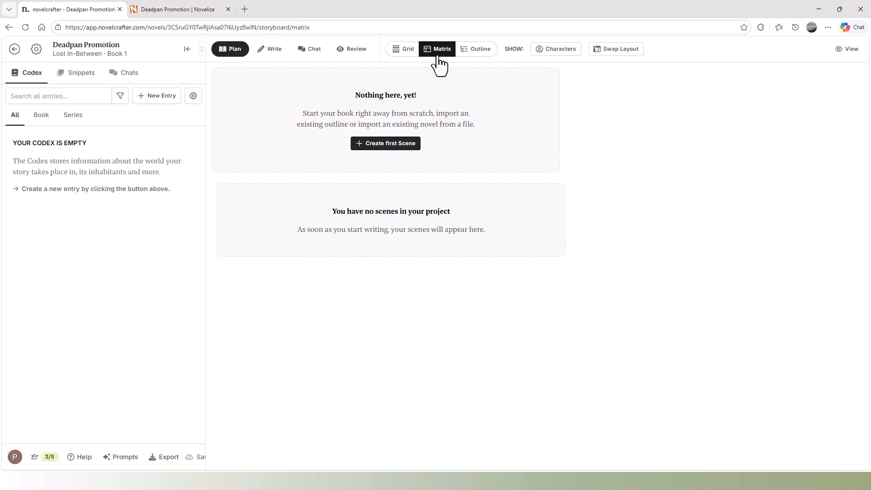
pyautogui.click(466, 54)
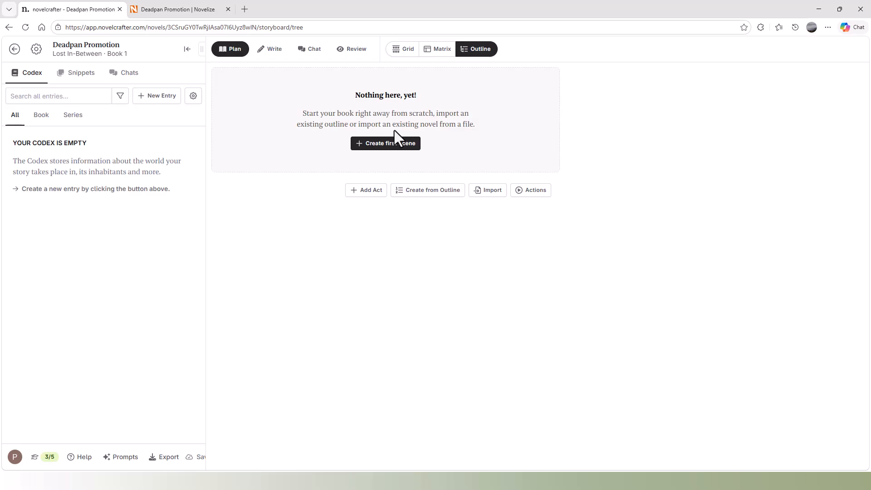
# Create the novel's acts and chapters from the Dan Harmon's Story Circle outline template and review the resulting outline.
pyautogui.click(434, 191)
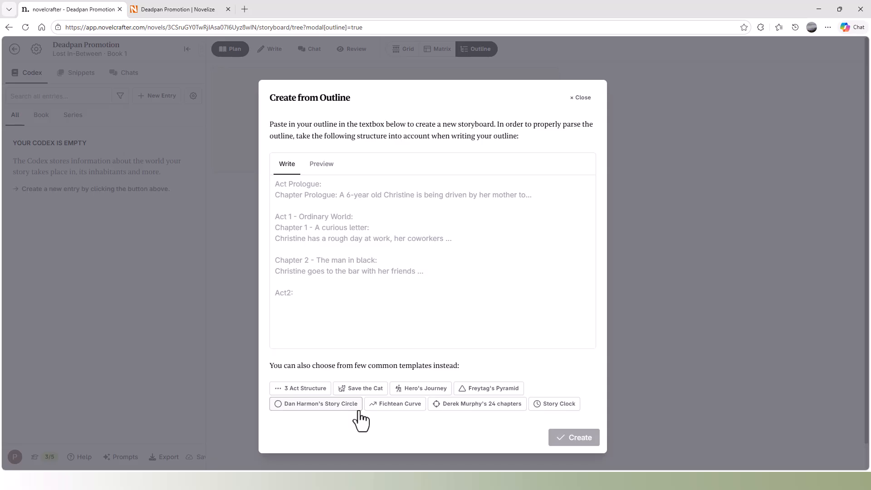
pyautogui.click(460, 408)
pyautogui.moveTo(592, 238); pyautogui.dragTo(575, 265)
pyautogui.click(320, 404)
pyautogui.moveTo(593, 218); pyautogui.dragTo(603, 195)
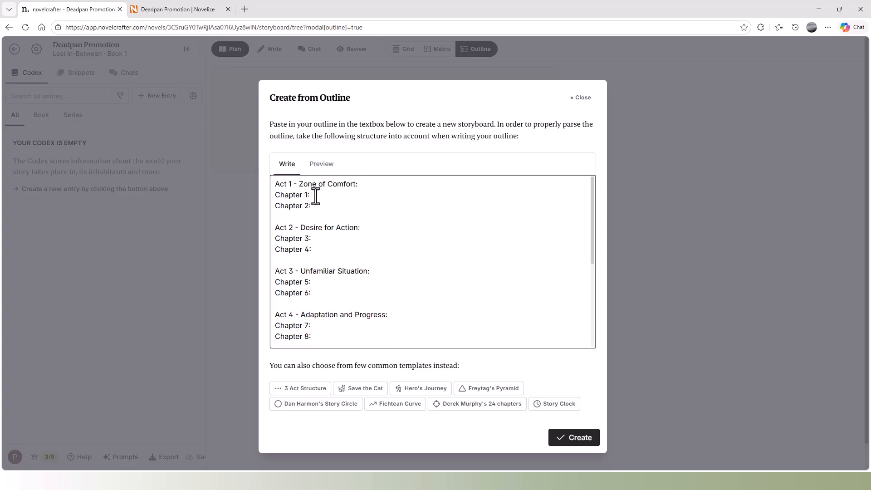
pyautogui.click(580, 444)
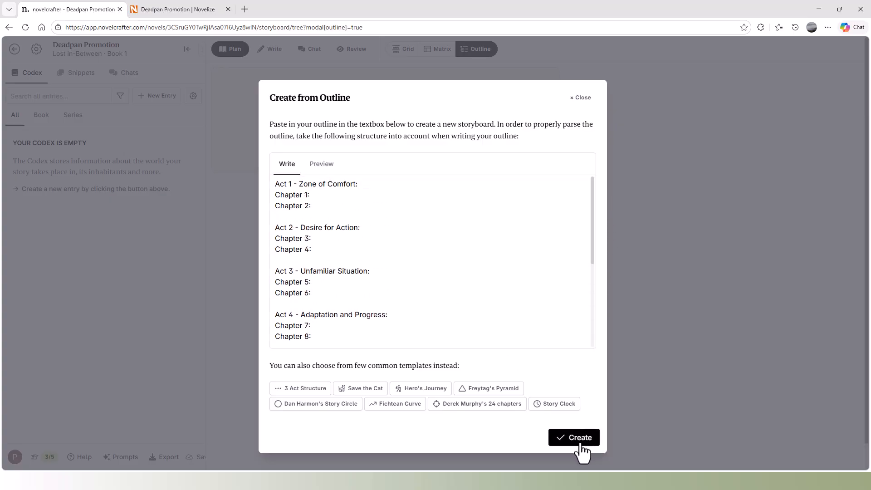
pyautogui.scroll(-6, 402, 96)
pyautogui.scroll(-10, 396, 198)
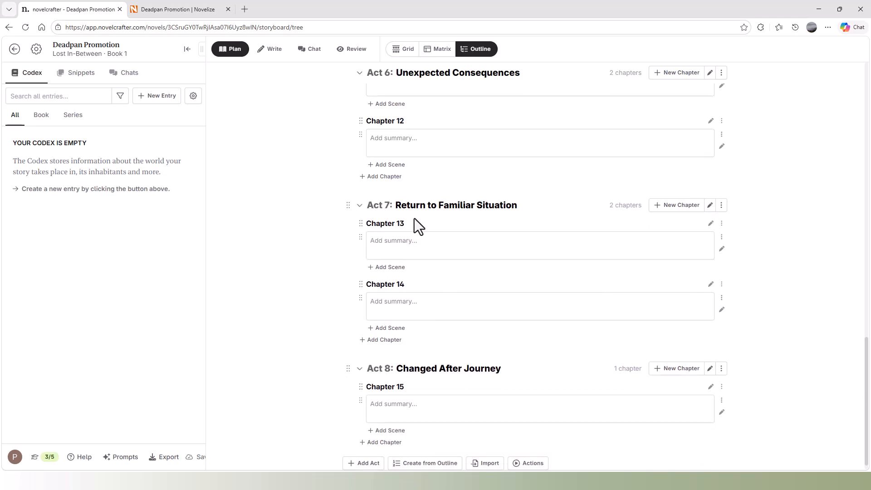
pyautogui.scroll(15, 427, 362)
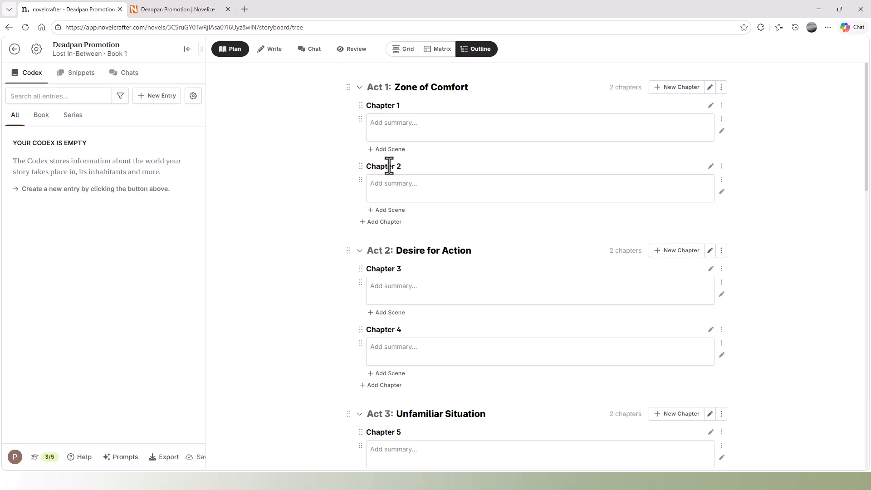
# Switch to Novelize and examine the Outline view's novel summary sections, chapter description and scene notes.
pyautogui.click(146, 10)
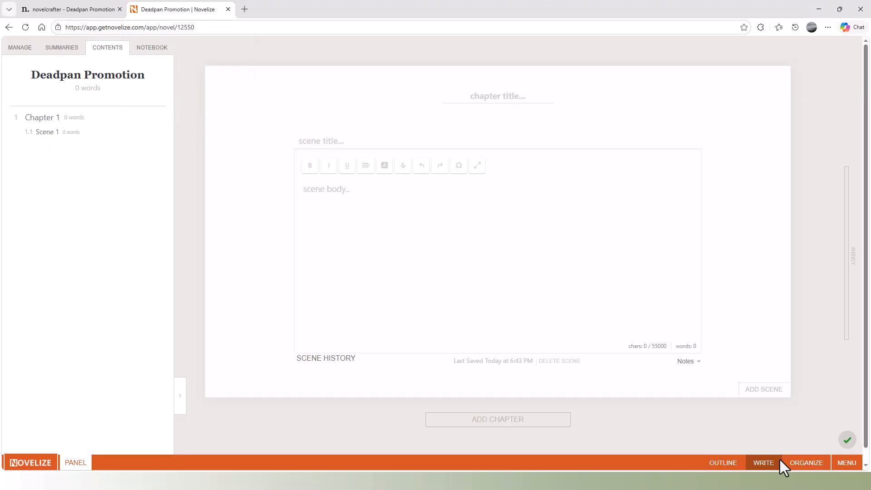
pyautogui.click(730, 462)
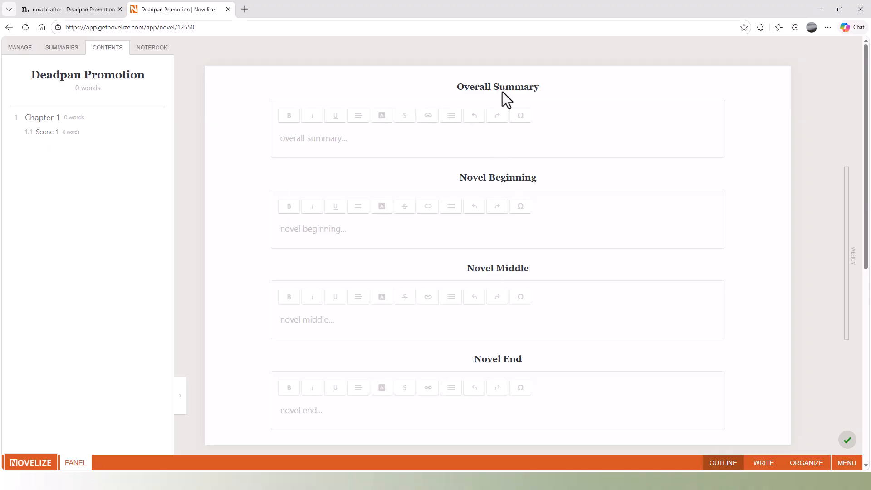
pyautogui.scroll(-8, 502, 91)
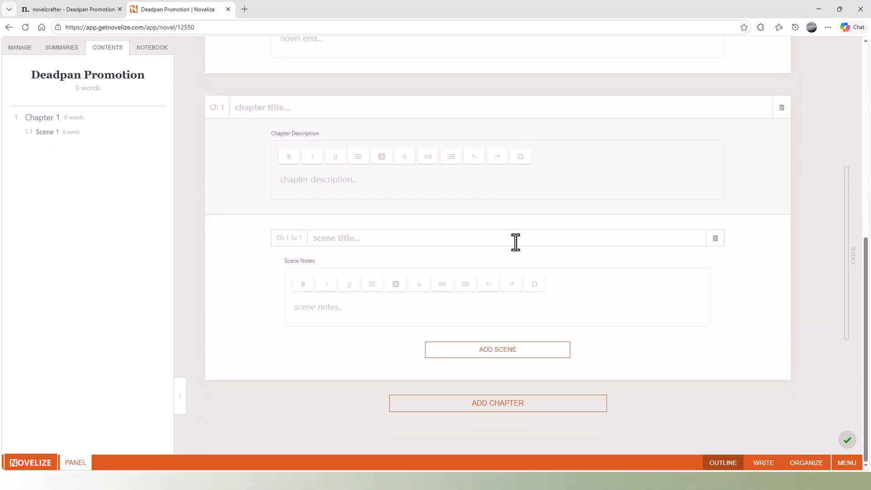
pyautogui.scroll(8, 525, 266)
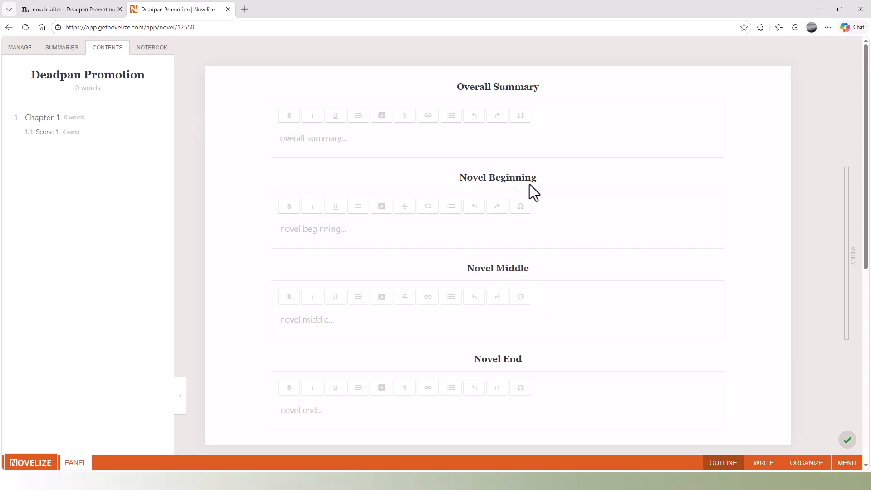
pyautogui.scroll(-5, 518, 333)
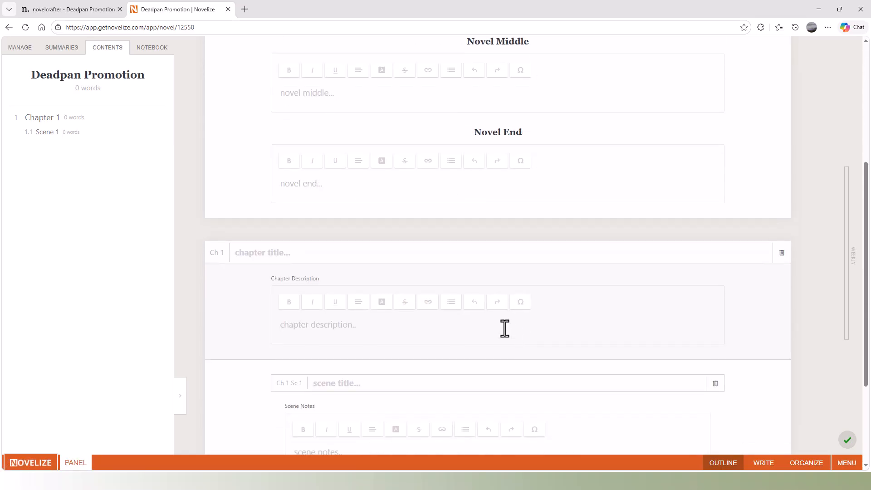
pyautogui.scroll(5, 505, 329)
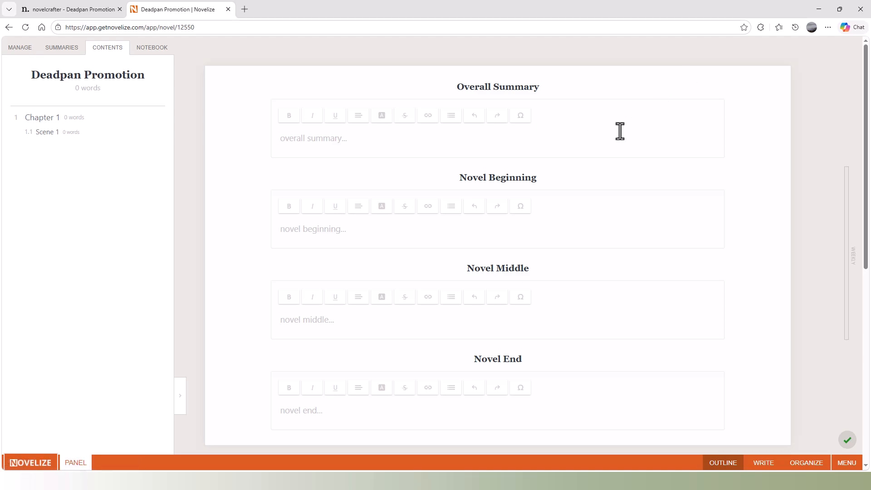
pyautogui.scroll(-6, 401, 377)
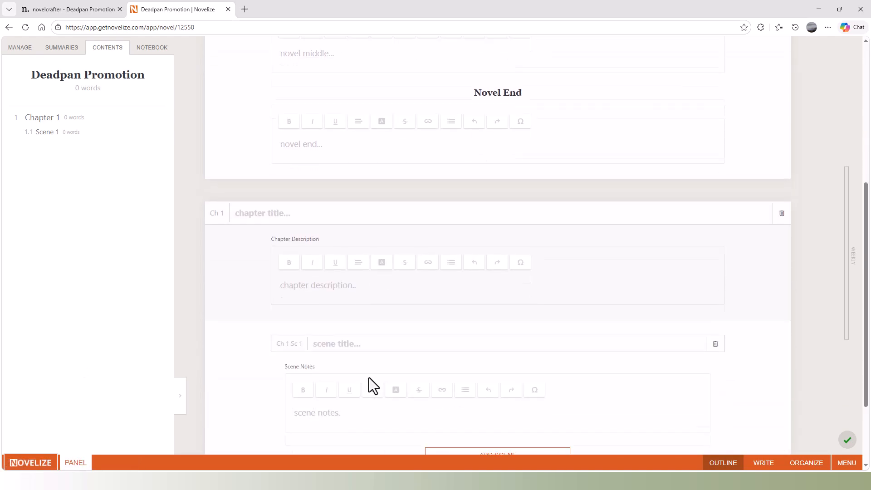
pyautogui.scroll(-2, 542, 393)
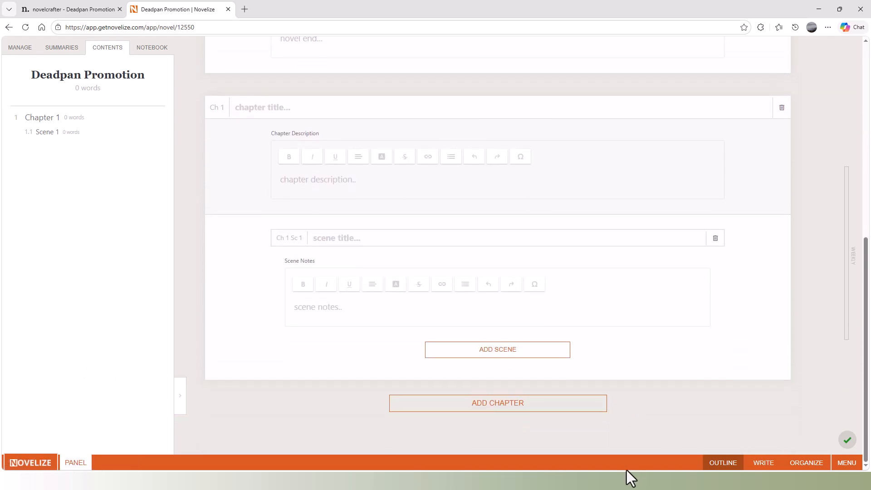
# View the novel's Organize and Write layouts, then return to its Outline.
pyautogui.click(802, 463)
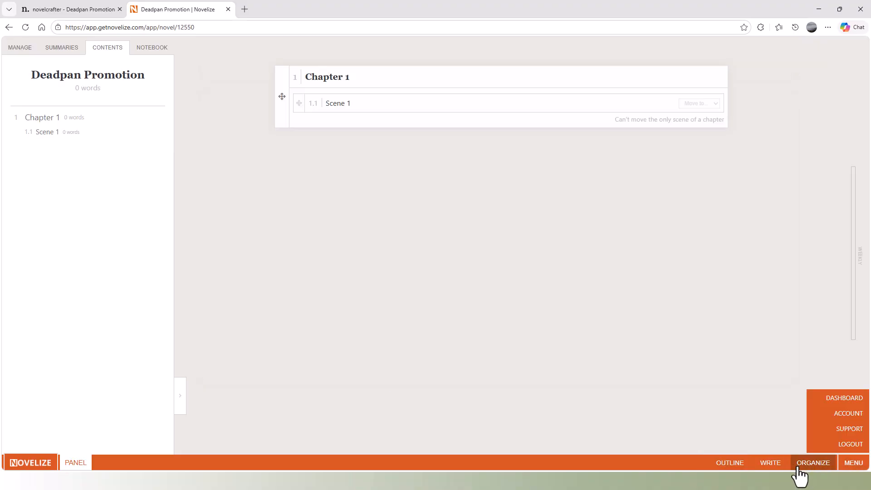
pyautogui.click(772, 467)
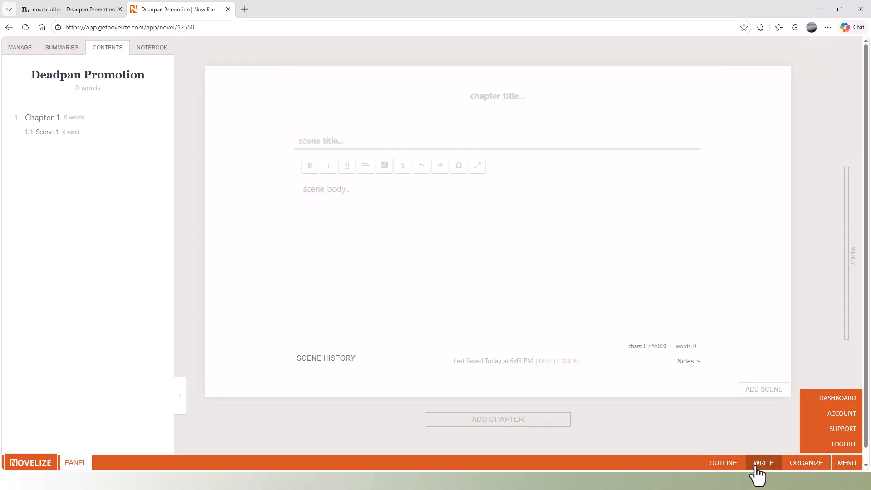
pyautogui.click(722, 467)
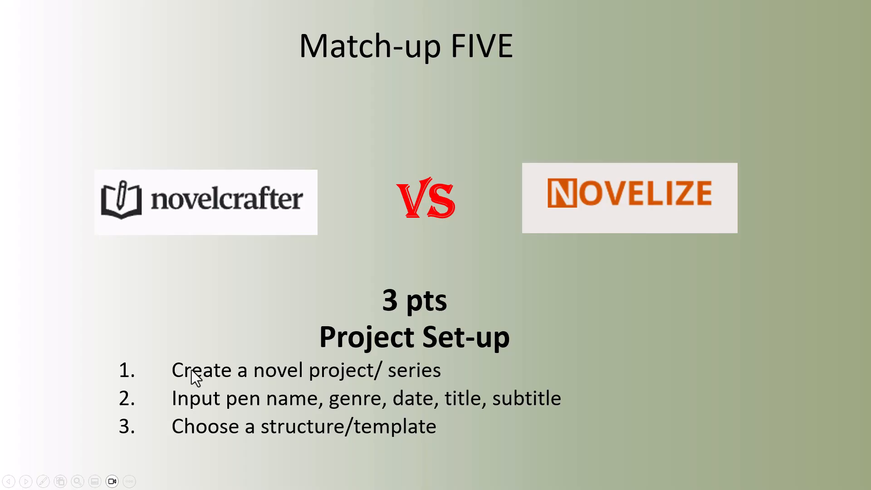
pyautogui.click(282, 159)
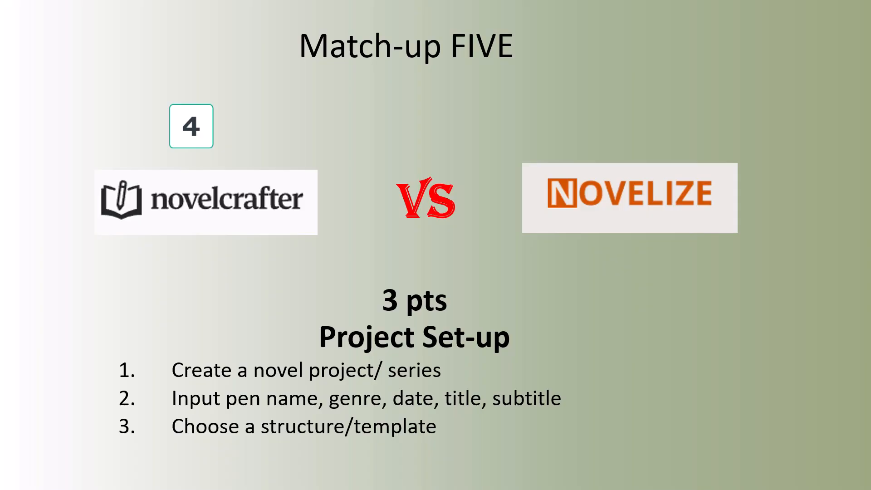
pyautogui.press('Right')
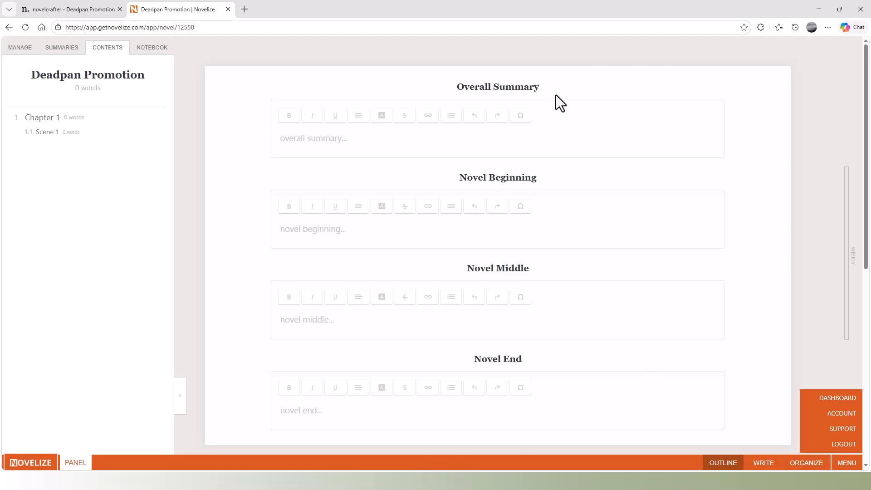
# Inspect the Overall Summary, Novel Beginning, Middle and End fields and the Chapter 1 fields in the Novelize outline.
pyautogui.scroll(-5, 600, 337)
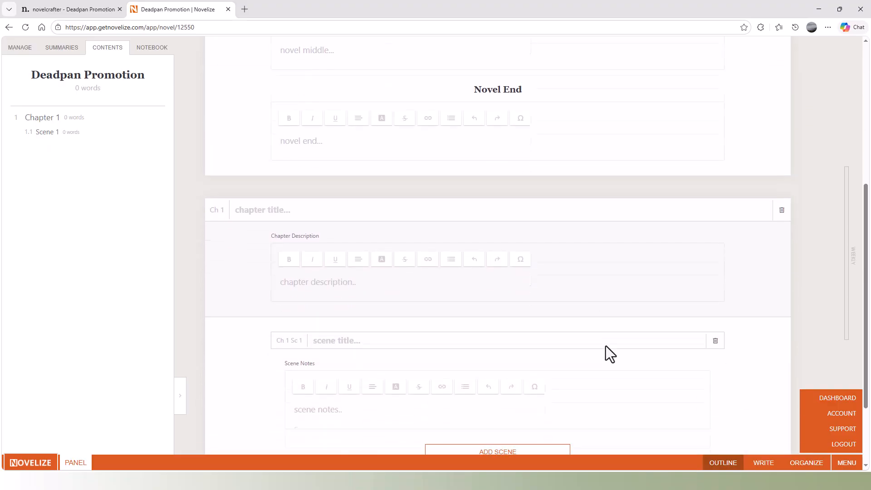
pyautogui.scroll(-2, 580, 354)
pyautogui.scroll(7, 580, 354)
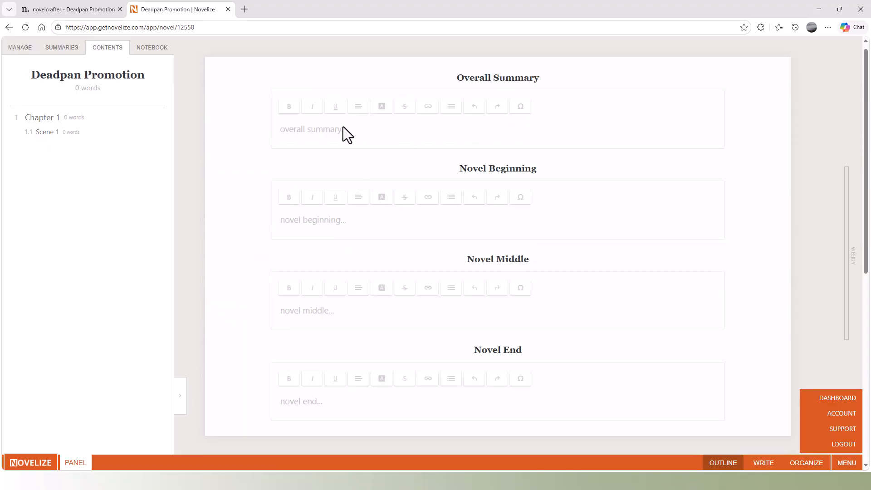
pyautogui.click(349, 132)
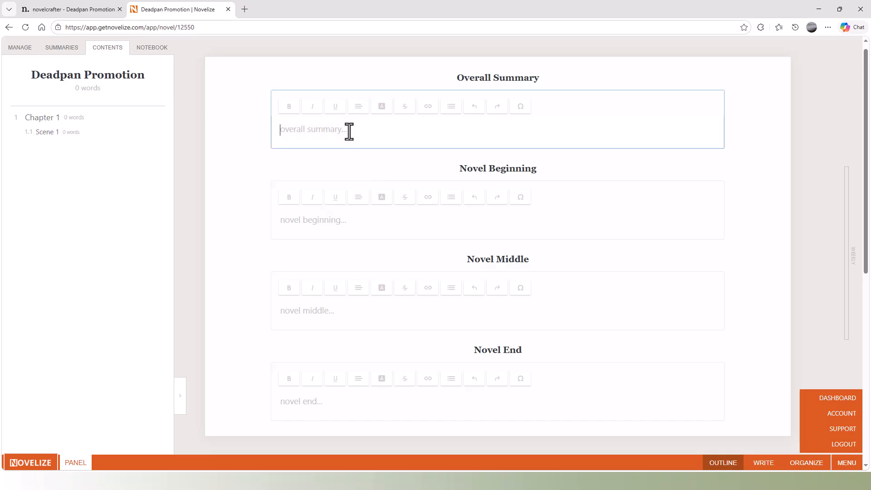
pyautogui.click(399, 228)
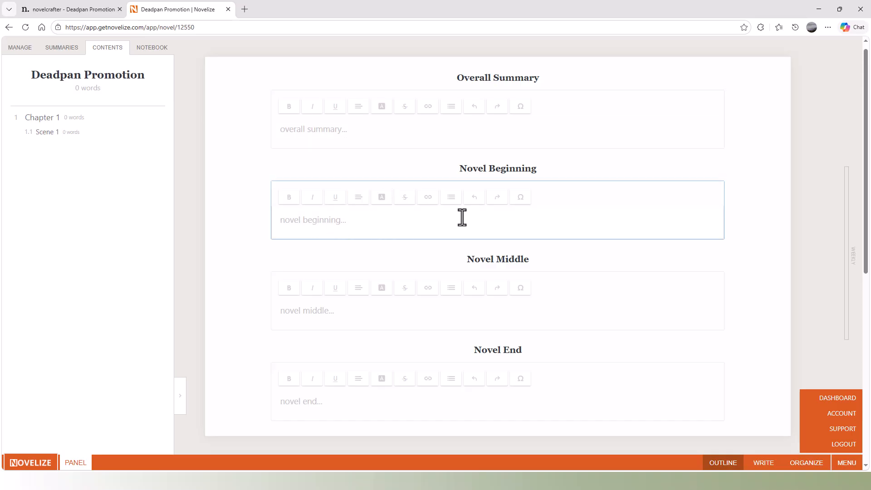
pyautogui.scroll(-3, 534, 245)
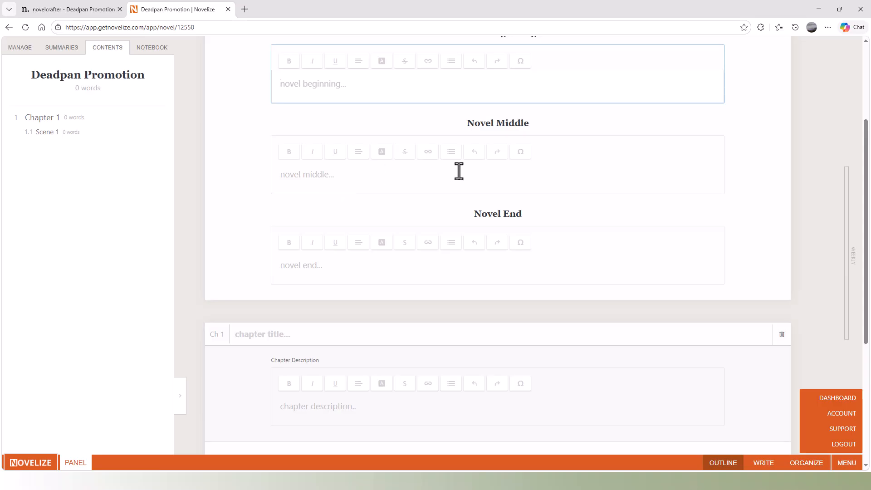
pyautogui.scroll(-4, 300, 352)
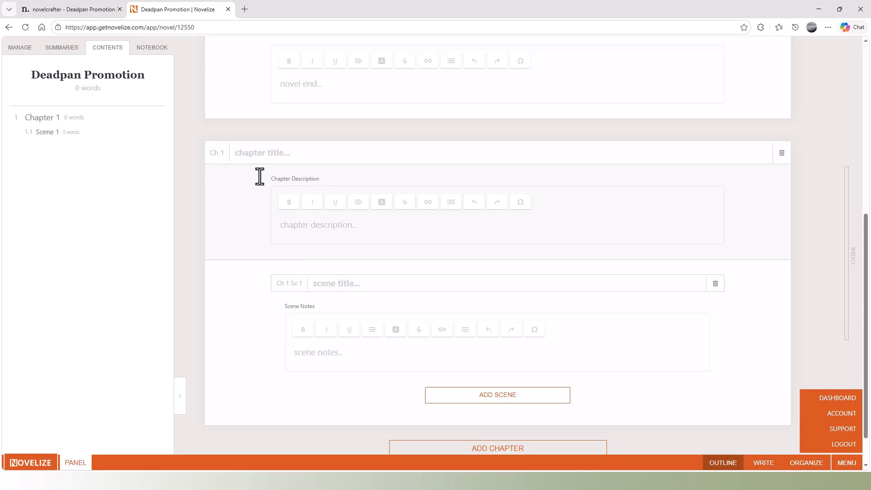
pyautogui.scroll(-1, 525, 316)
pyautogui.scroll(4, 524, 314)
pyautogui.scroll(4, 523, 314)
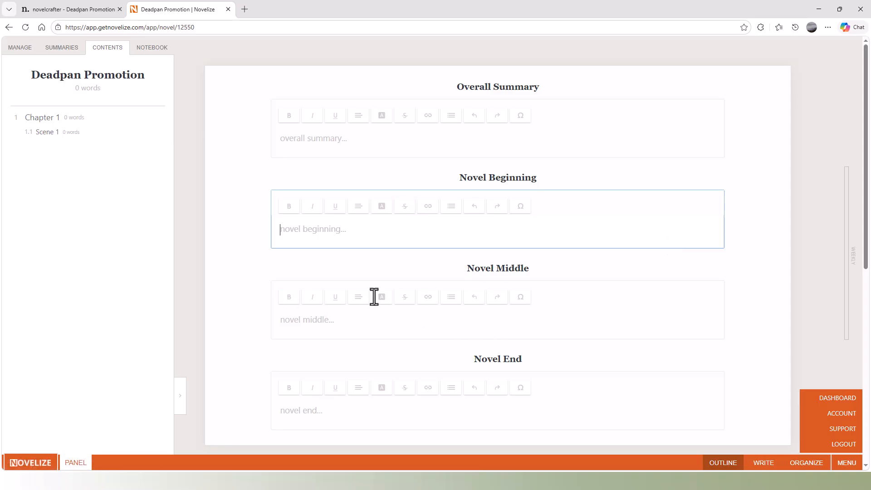
# Open the novel's Notebook and view its Characters and Events.
pyautogui.click(141, 48)
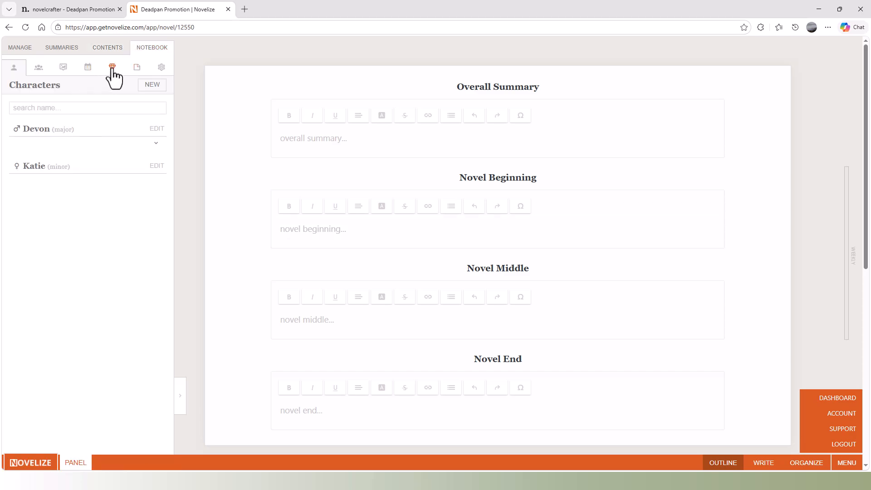
pyautogui.click(88, 69)
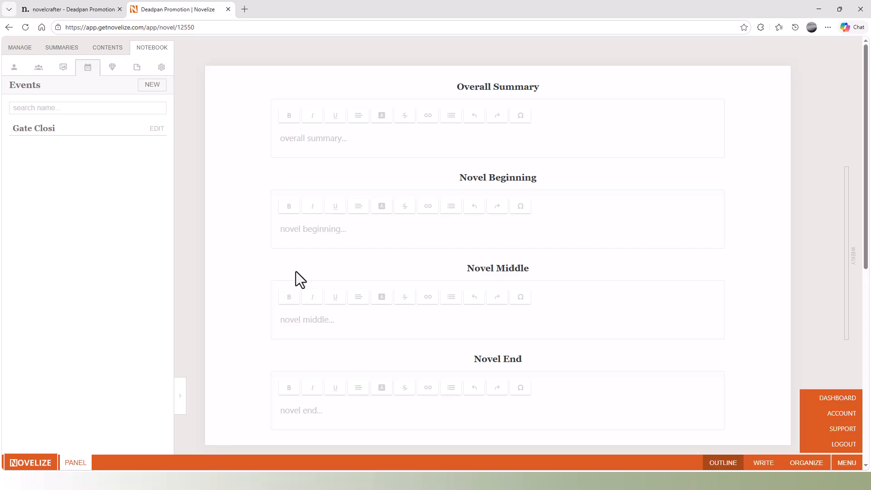
# Switch to Novelcrafter and look through the template's acts and chapters in the Outline view.
pyautogui.click(88, 11)
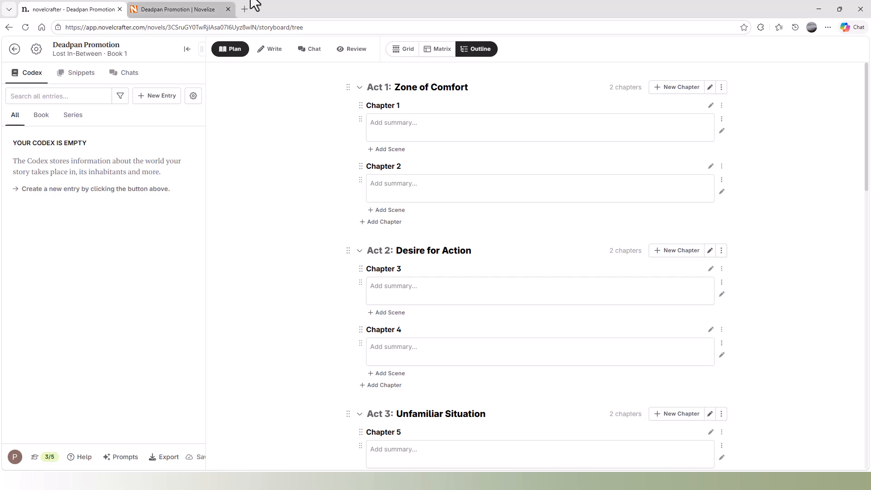
pyautogui.scroll(-10, 438, 281)
pyautogui.scroll(-7, 447, 321)
pyautogui.scroll(18, 330, 107)
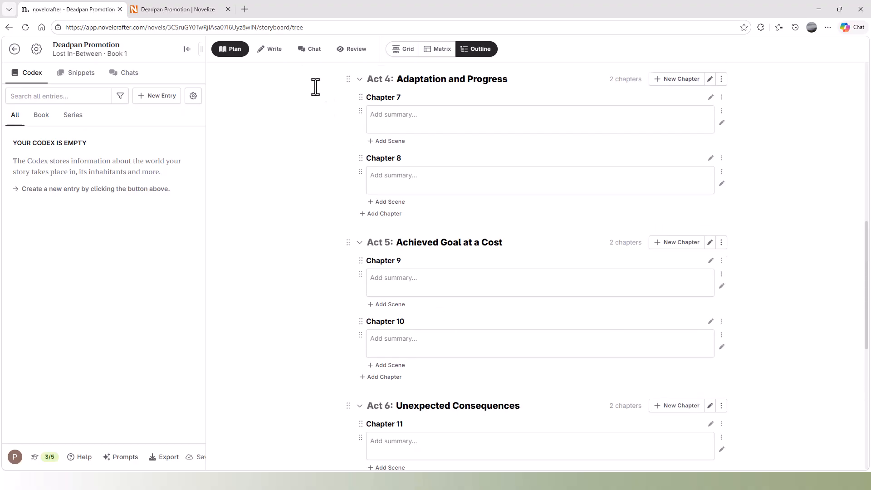
# Show the plan in the Grid view and examine the chapter and scene cards across its acts.
pyautogui.click(401, 50)
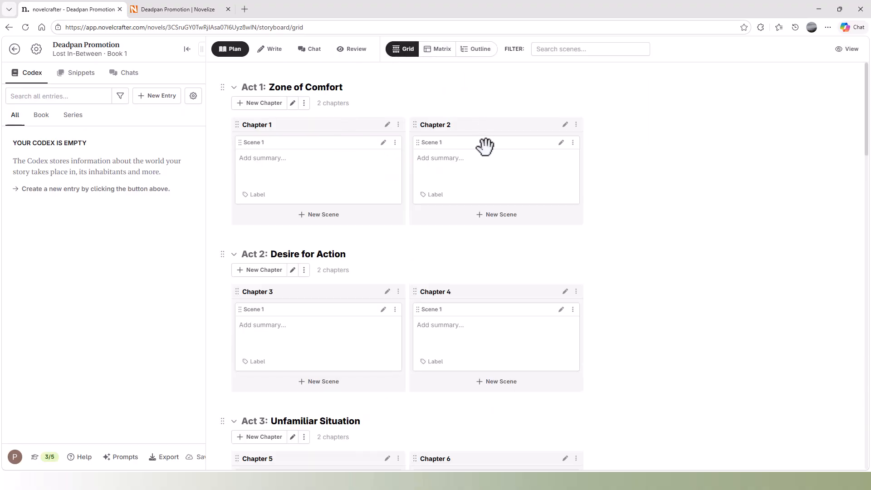
pyautogui.moveTo(415, 124)
pyautogui.mouseDown()
pyautogui.moveTo(425, 138)
pyautogui.moveTo(416, 127)
pyautogui.mouseUp()
pyautogui.scroll(-20, 284, 242)
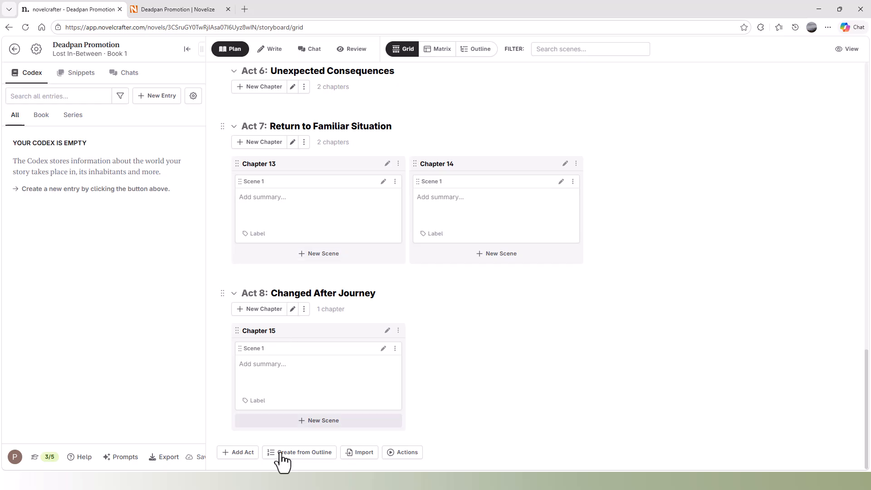
pyautogui.scroll(1, 460, 303)
pyautogui.scroll(4, 463, 310)
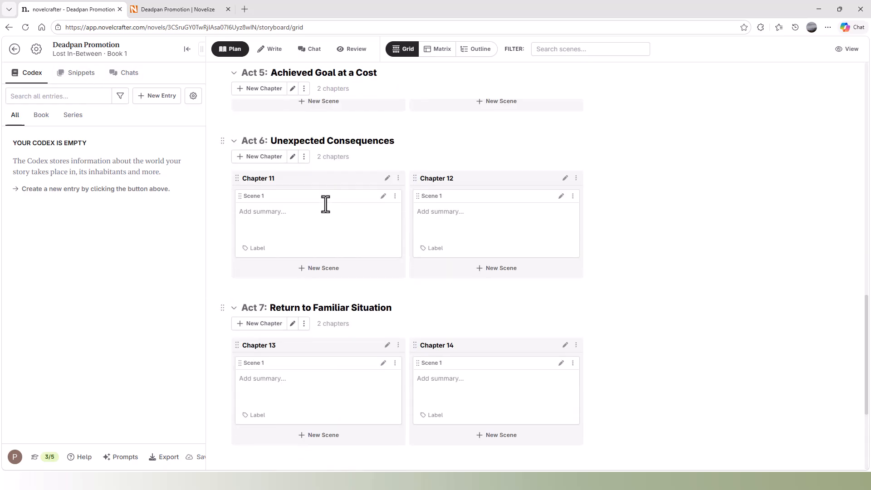
pyautogui.scroll(4, 325, 205)
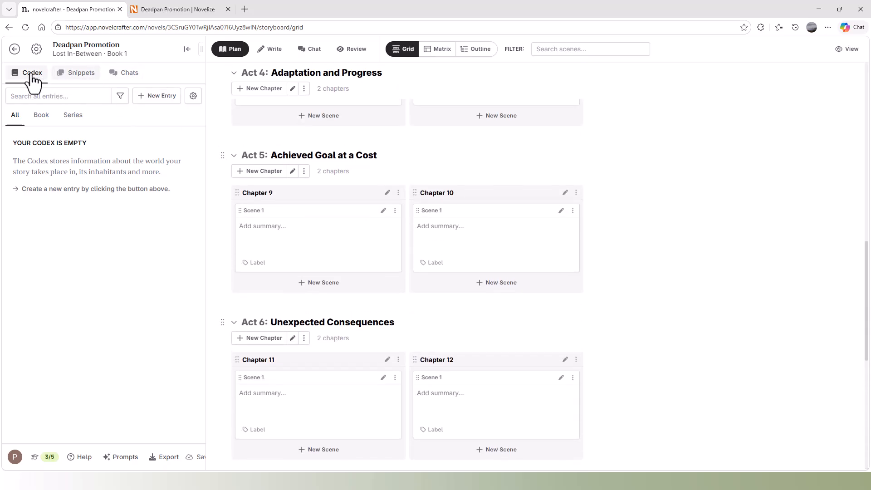
# Add a new Subplot entry to the Codex.
pyautogui.click(164, 96)
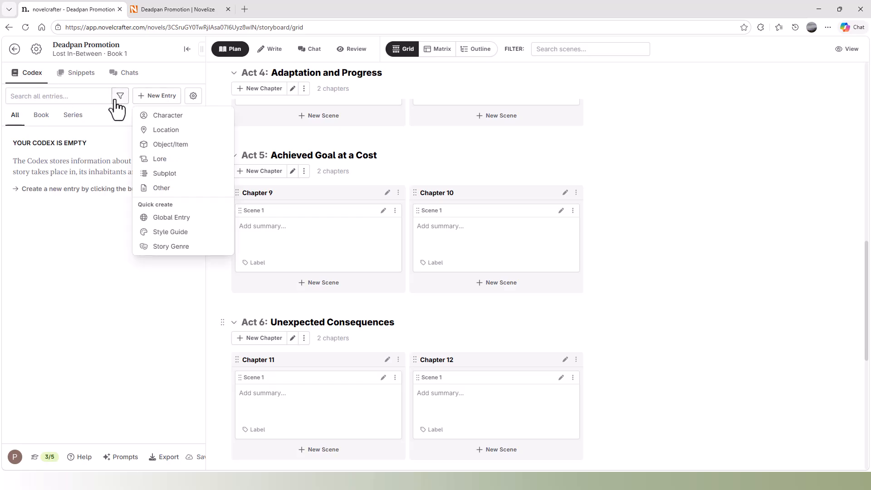
pyautogui.click(165, 173)
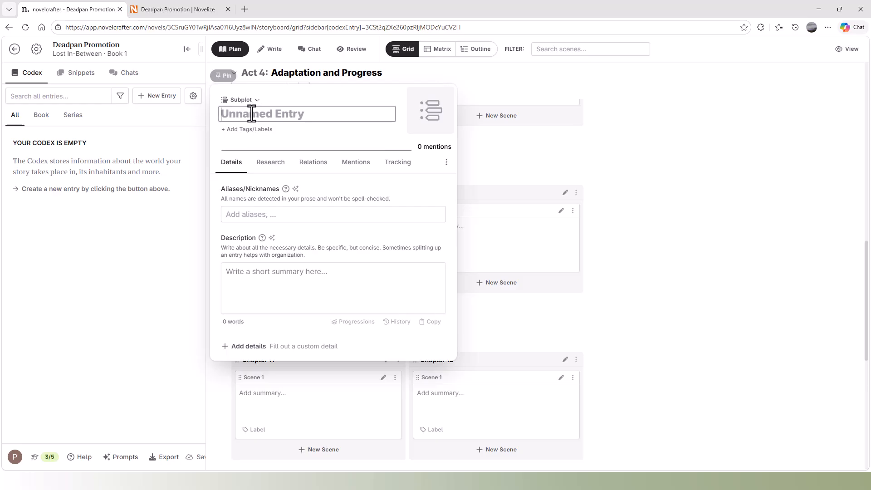
# Name the subplot entry Romance and add a second Subplot entry named Murder to the Codex.
pyautogui.write('Romance')
pyautogui.click(247, 149)
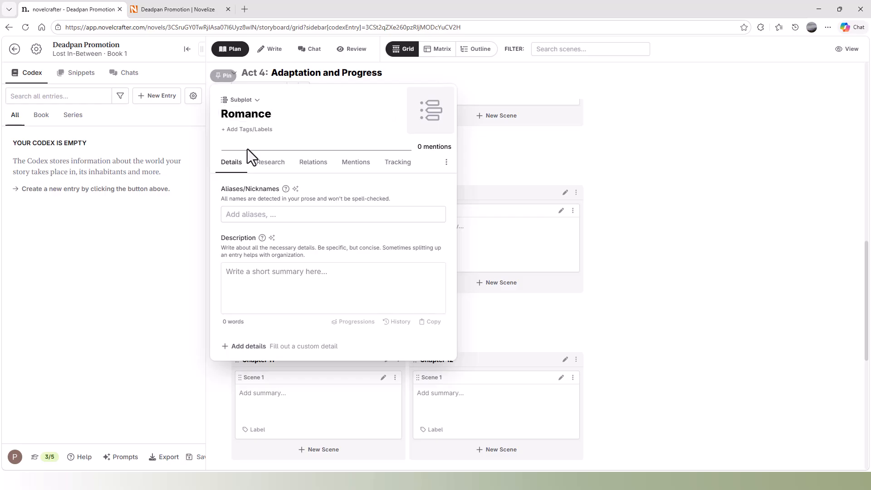
pyautogui.click(161, 95)
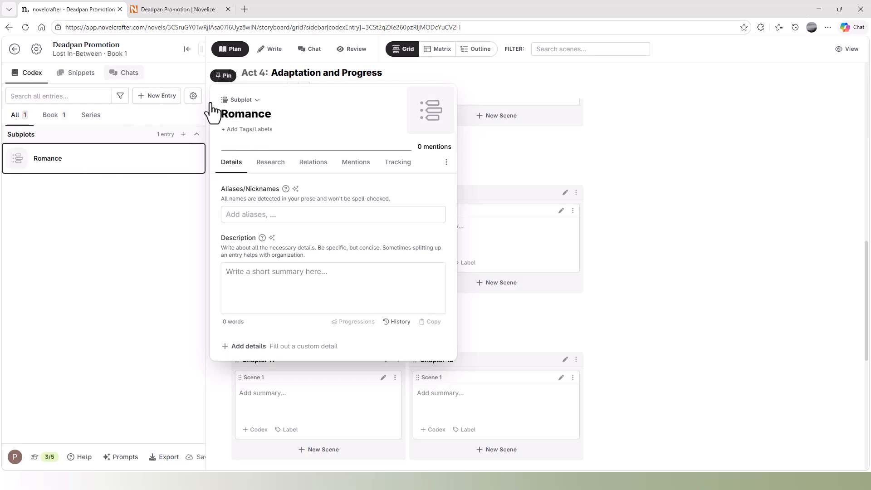
pyautogui.write('Murder')
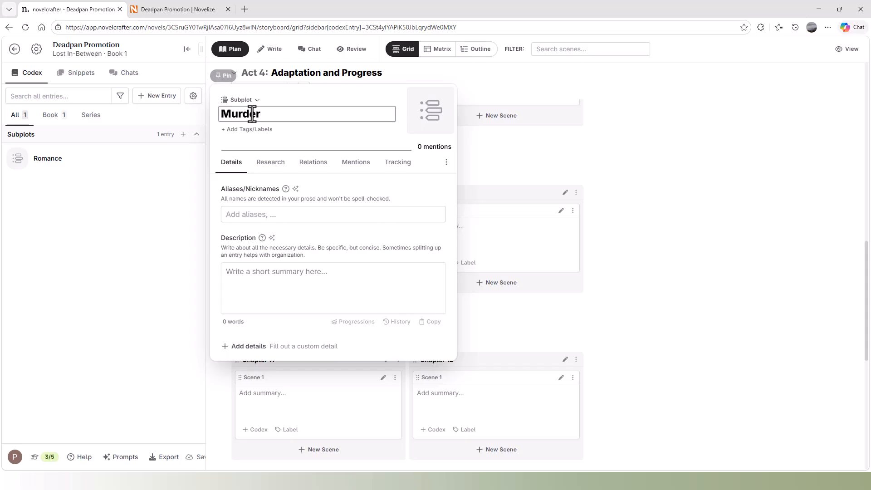
pyautogui.click(167, 224)
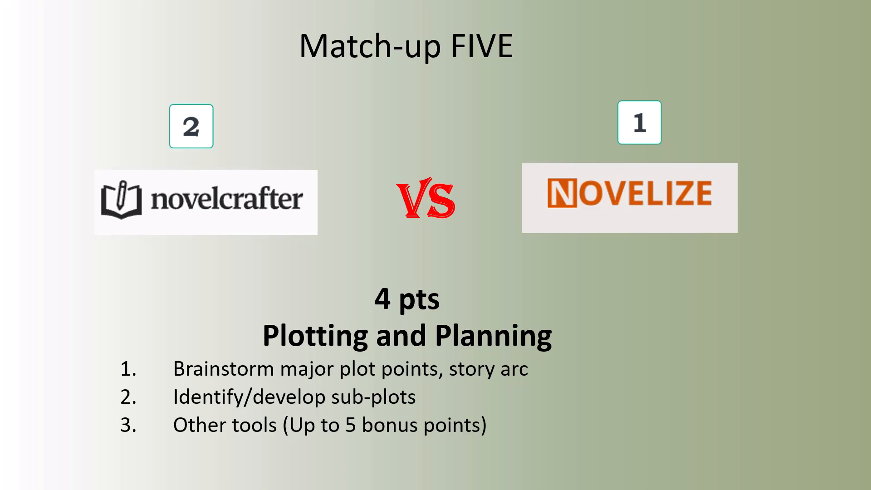
pyautogui.click(291, 392)
pyautogui.press('Right')
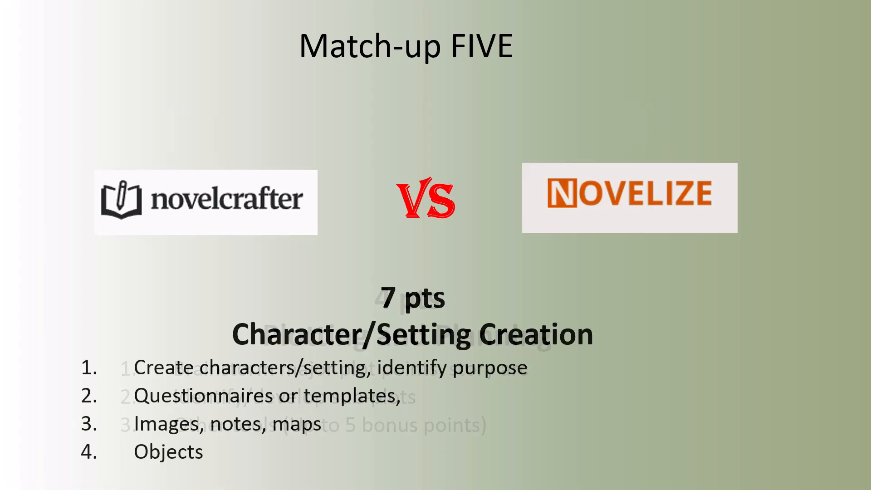
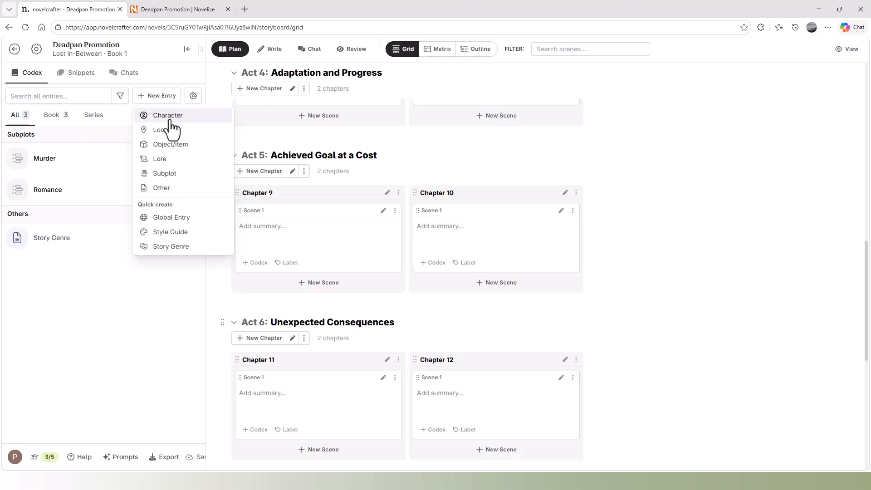
# Add a new Character entry to the Codex and enter the character's first name.
pyautogui.click(204, 119)
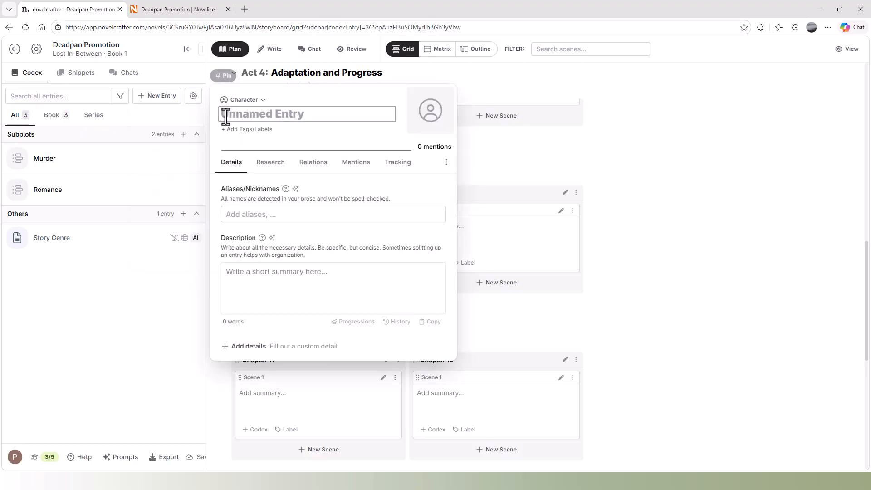
pyautogui.write('Devon')
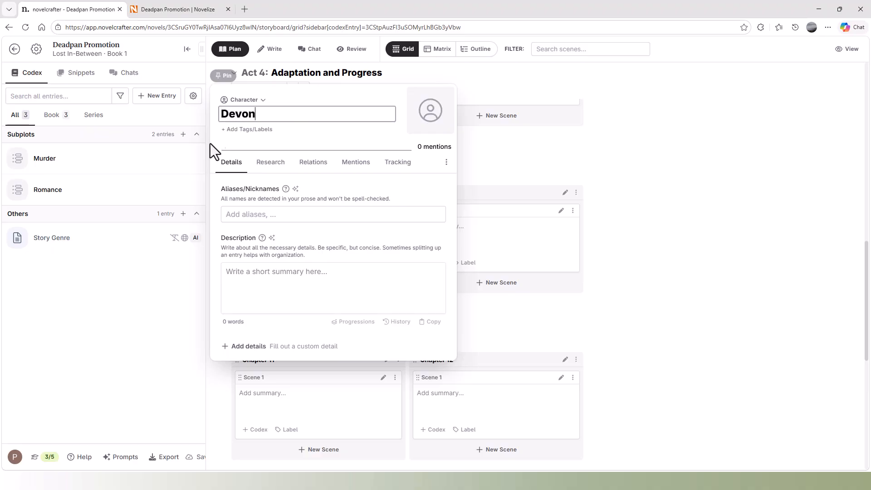
pyautogui.click(236, 217)
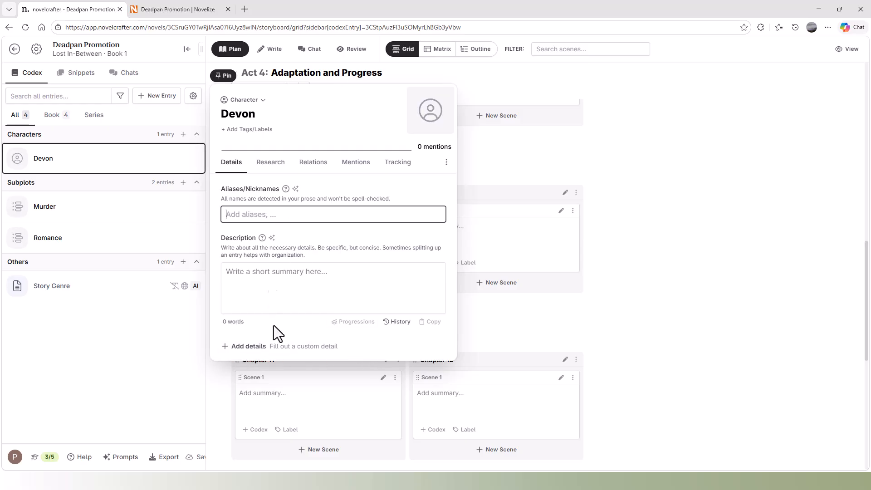
# Create custom Codex details for Physical Appearance, Story Role, Backstory and Voice Sheet from the ready-made presets.
pyautogui.click(253, 350)
pyautogui.click(261, 380)
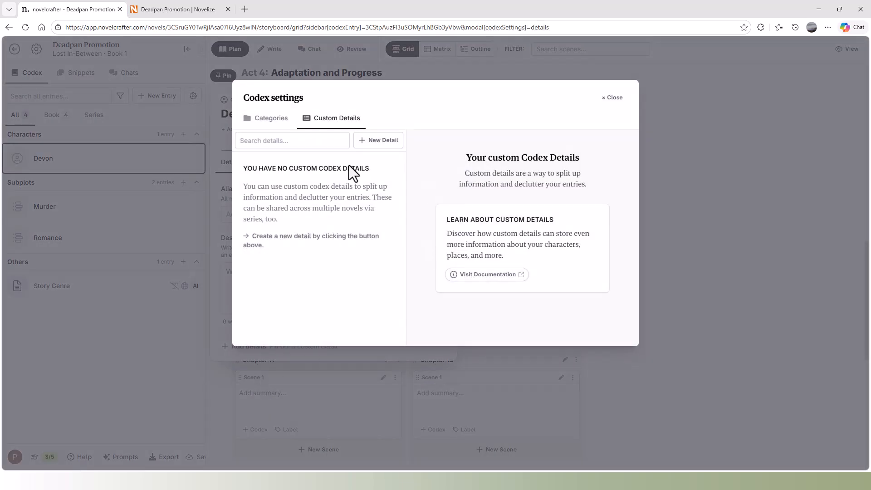
pyautogui.click(383, 142)
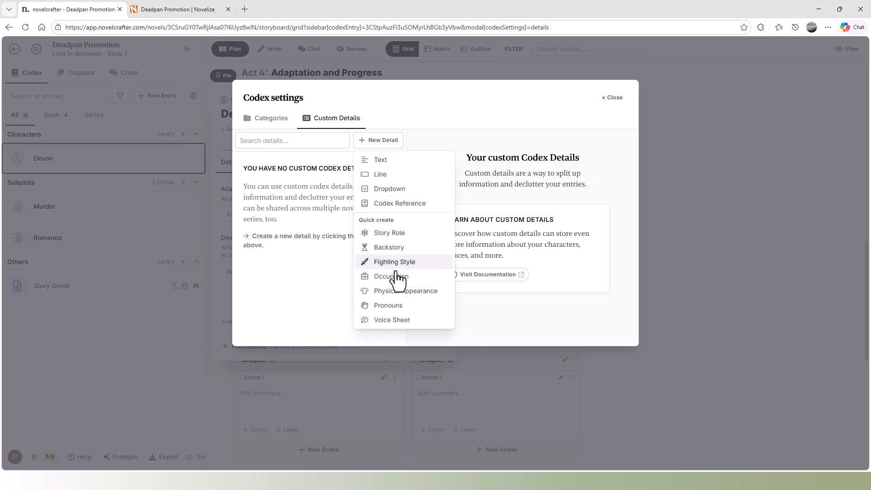
pyautogui.click(389, 291)
pyautogui.click(381, 144)
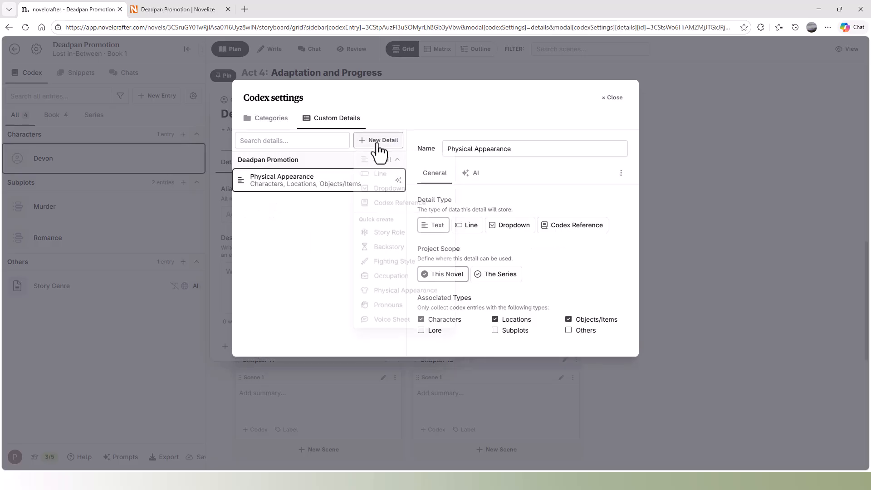
pyautogui.click(385, 234)
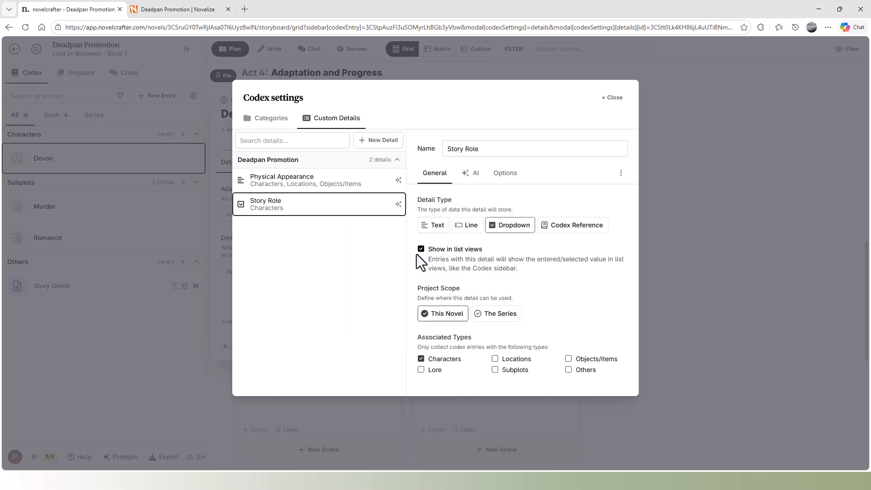
pyautogui.click(383, 144)
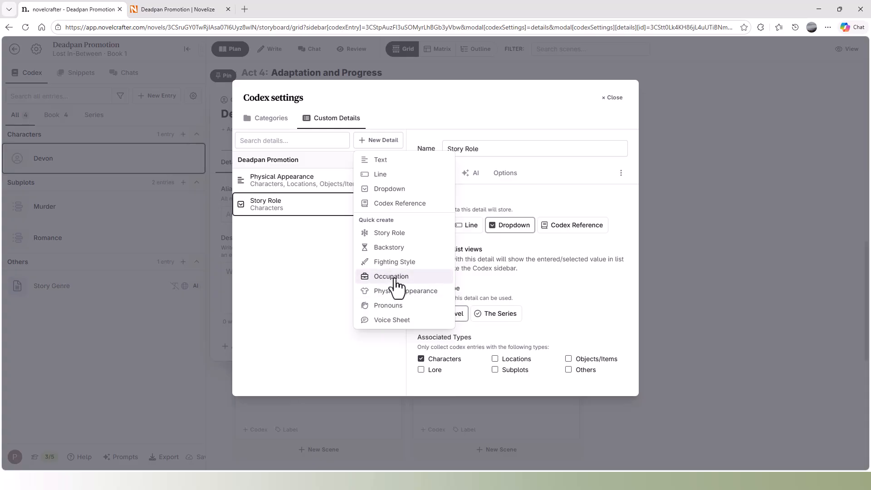
pyautogui.click(389, 247)
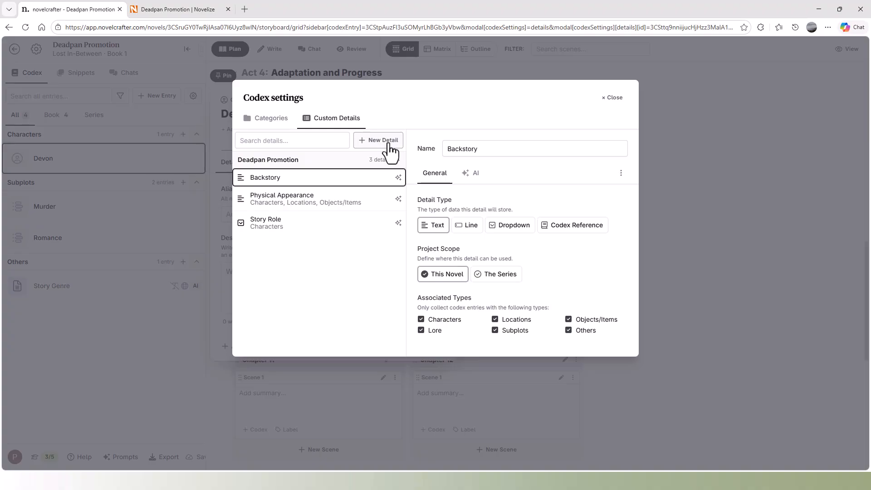
pyautogui.click(389, 143)
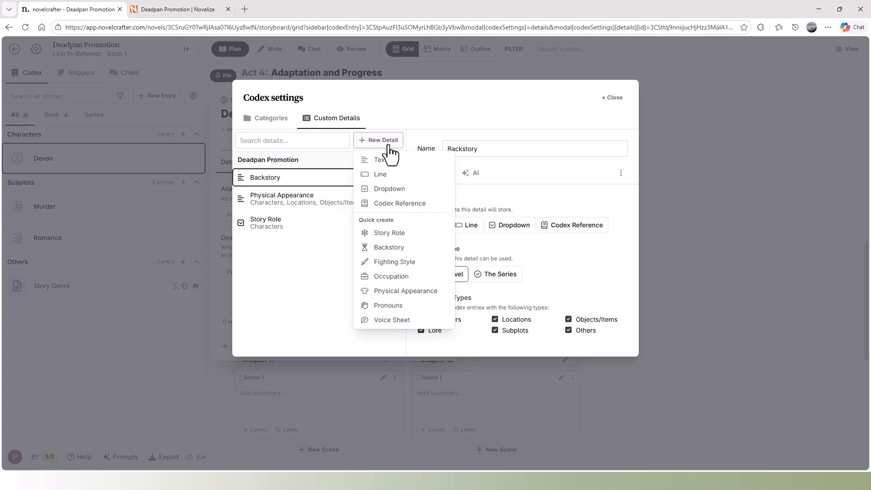
pyautogui.click(393, 321)
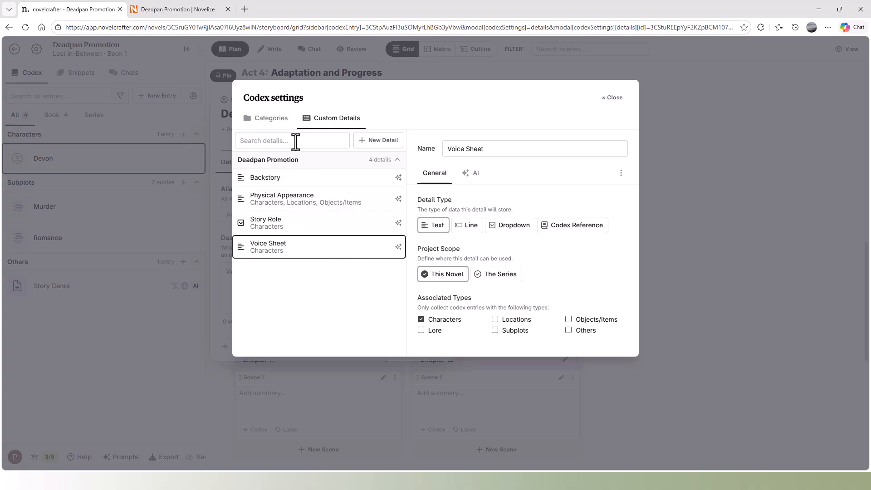
pyautogui.click(613, 98)
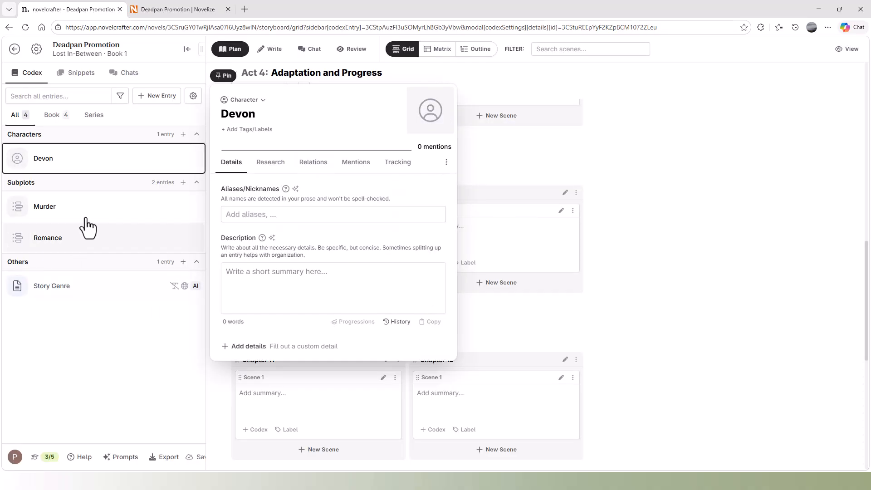
# Add the Backstory detail to the character's entry and fill it with "about family history".
pyautogui.click(235, 348)
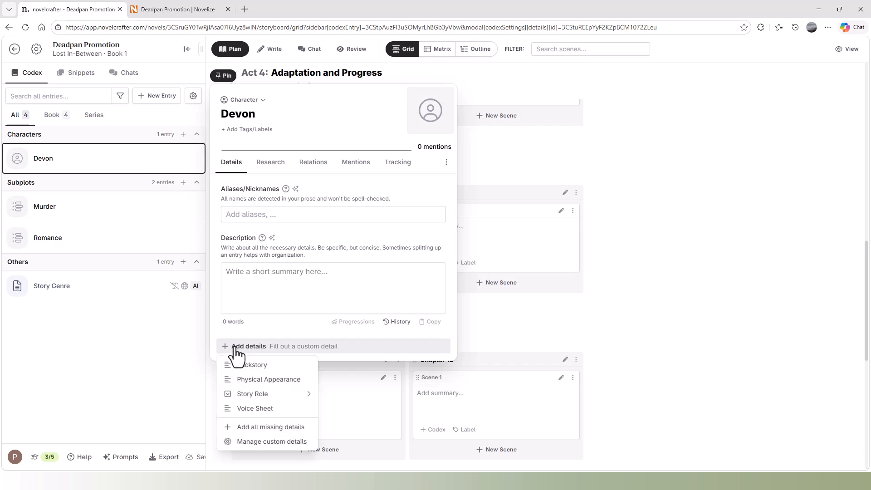
pyautogui.click(240, 365)
pyautogui.click(244, 370)
pyautogui.write('abo')
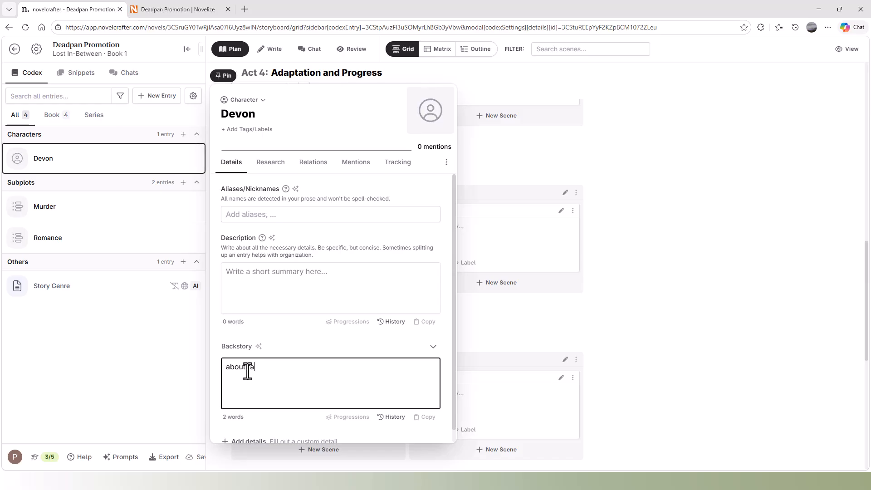
pyautogui.write('ut family history')
# Add the Physical Appearance detail to the character's entry with the text "5'11 dark blonde hair".
pyautogui.scroll(-1, 290, 341)
pyautogui.click(250, 431)
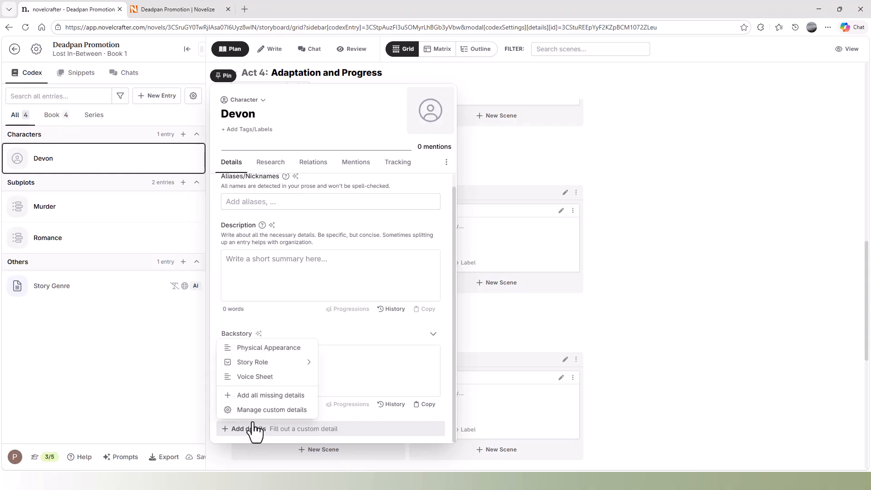
pyautogui.moveTo(232, 368)
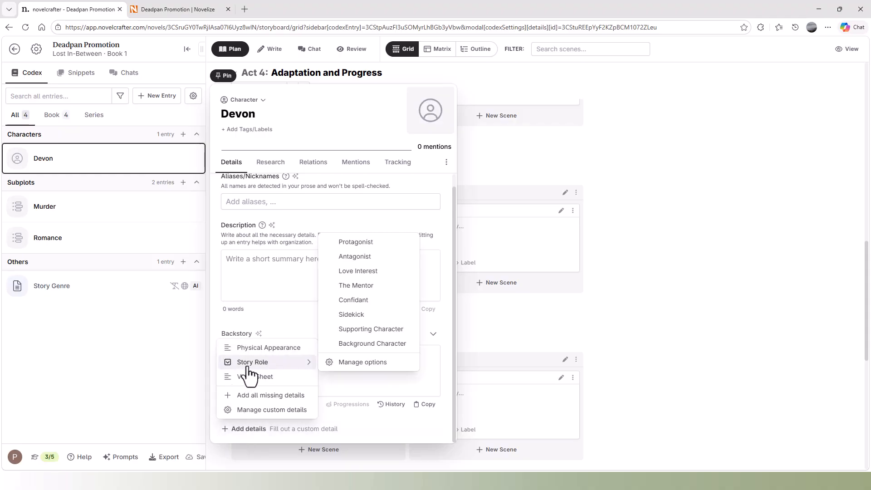
pyautogui.click(272, 395)
pyautogui.click(251, 396)
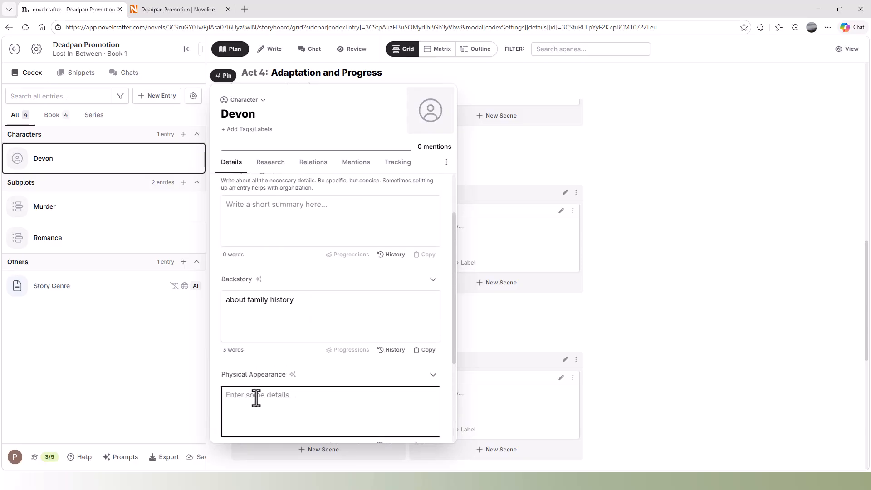
pyautogui.write("5'11 dark blonde hair")
# Upload a portrait of a brown-haired young man from the Downloads folder as the character's image and crop it.
pyautogui.moveTo(417, 122)
pyautogui.click(428, 105)
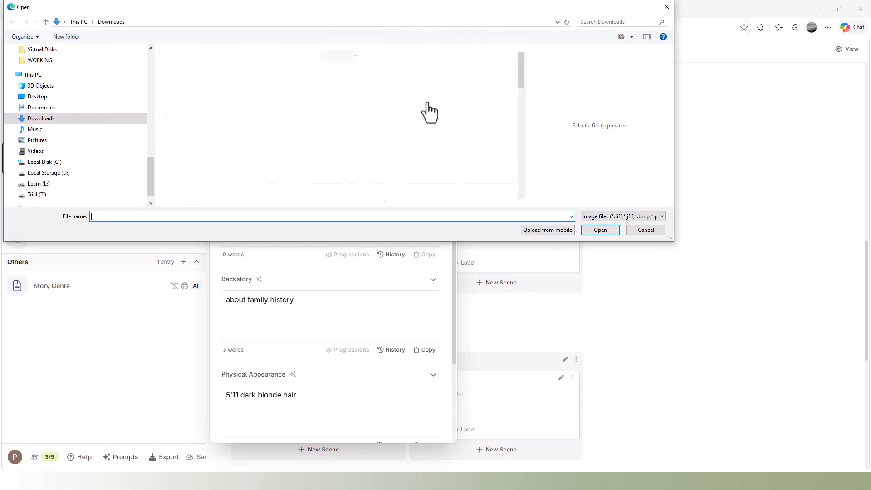
pyautogui.scroll(-5, 243, 129)
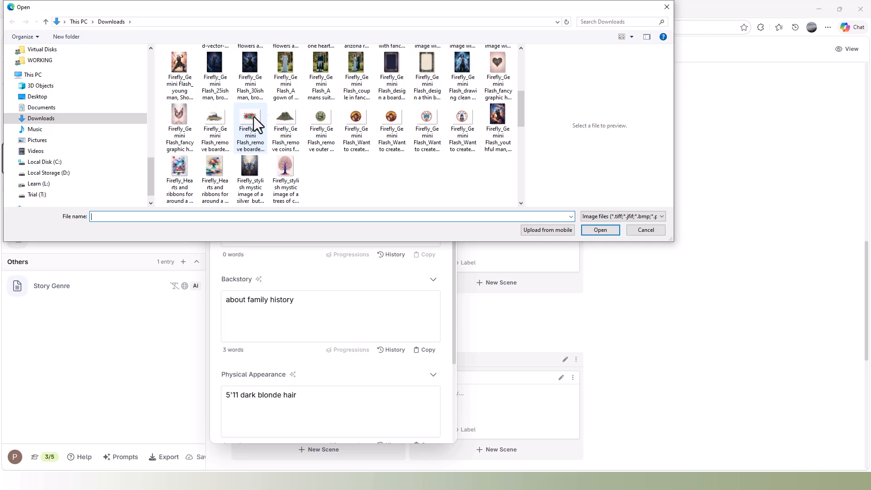
pyautogui.scroll(-3, 245, 53)
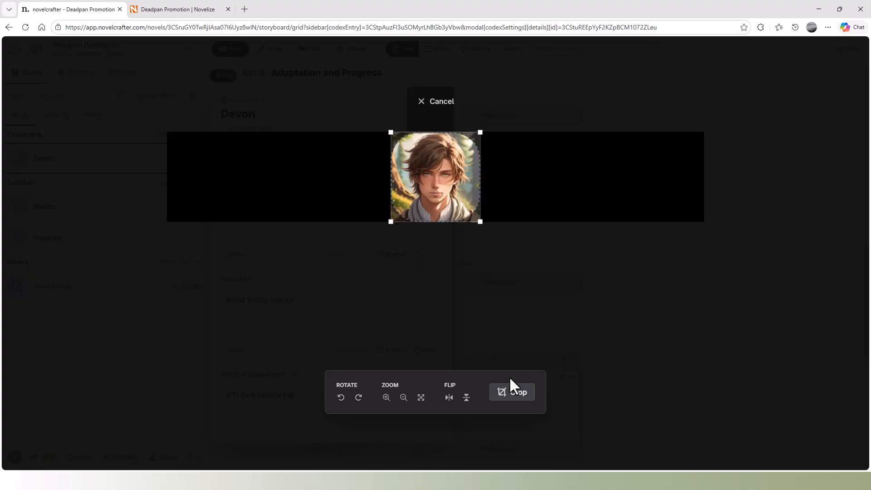
pyautogui.click(516, 403)
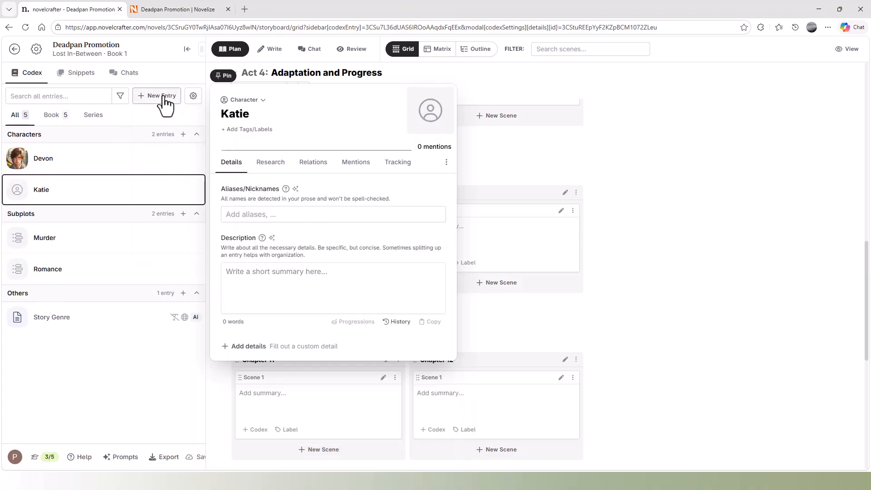
# Add a Location entry named Office to the Codex and give it a blue office picture.
pyautogui.click(165, 97)
pyautogui.click(164, 129)
pyautogui.click(251, 114)
pyautogui.write('Office')
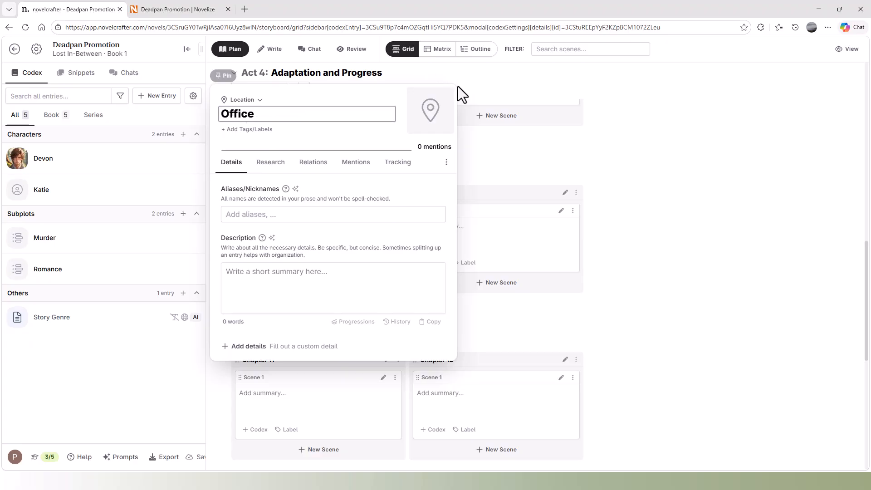
pyautogui.moveTo(442, 119)
pyautogui.click(433, 102)
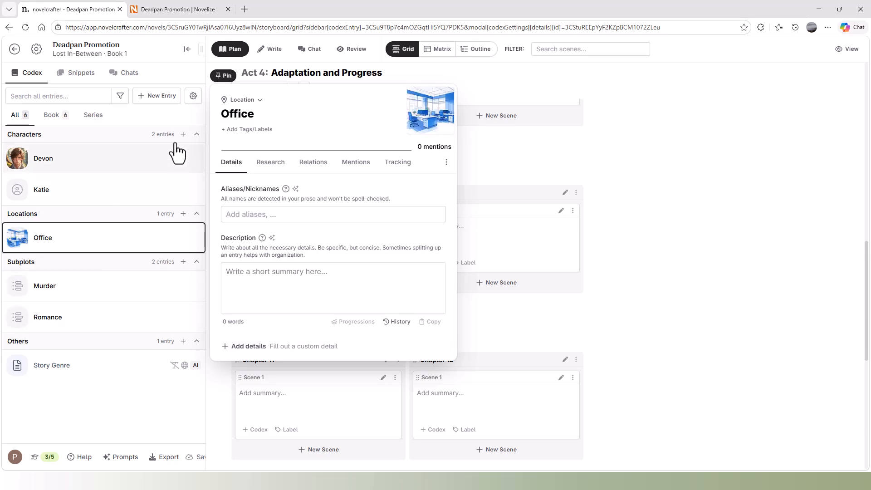
# Add an Object/Item entry named Gate Key with the Physical Appearance detail "Old, large, heavy".
pyautogui.click(155, 98)
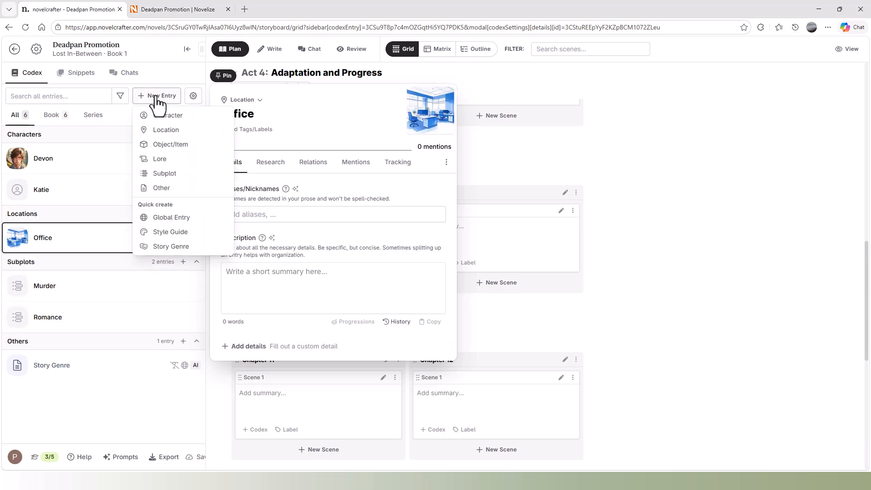
pyautogui.click(162, 144)
pyautogui.click(253, 114)
pyautogui.write('Gate Key')
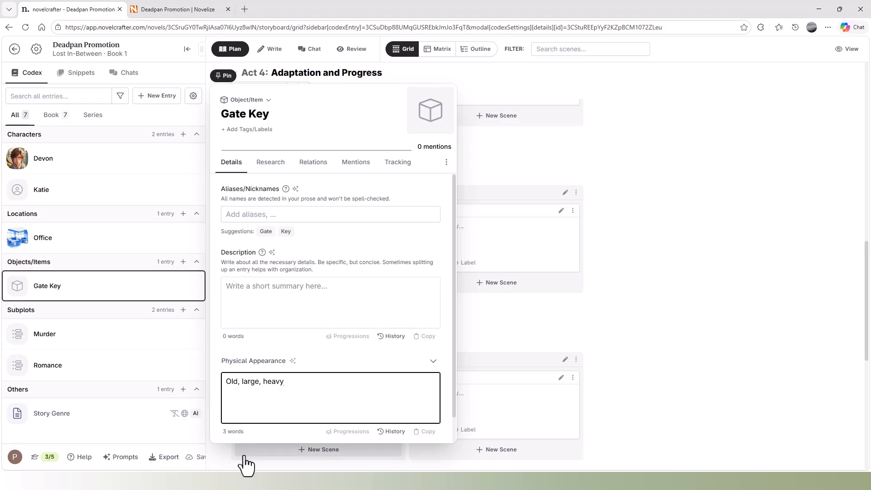
pyautogui.press('Escape')
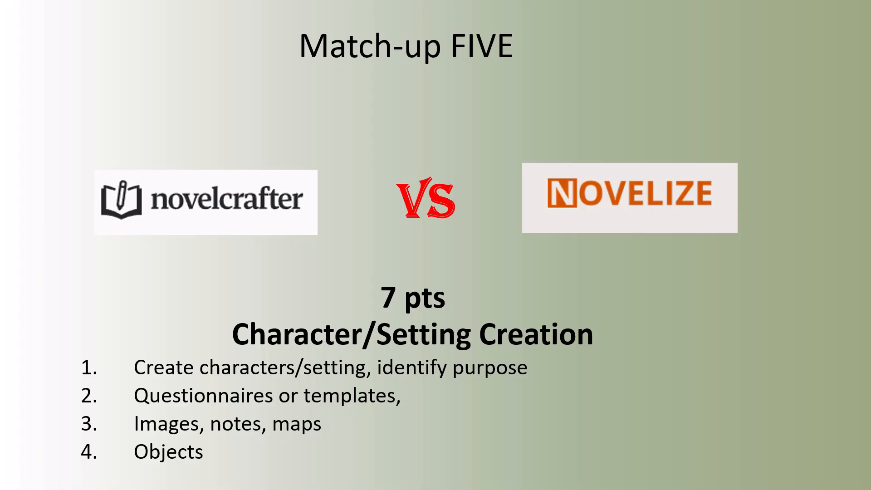
# Show the manuscript in the Write view and add an Other entry named Note to the Codex.
pyautogui.hotkey('alt', 'Tab')
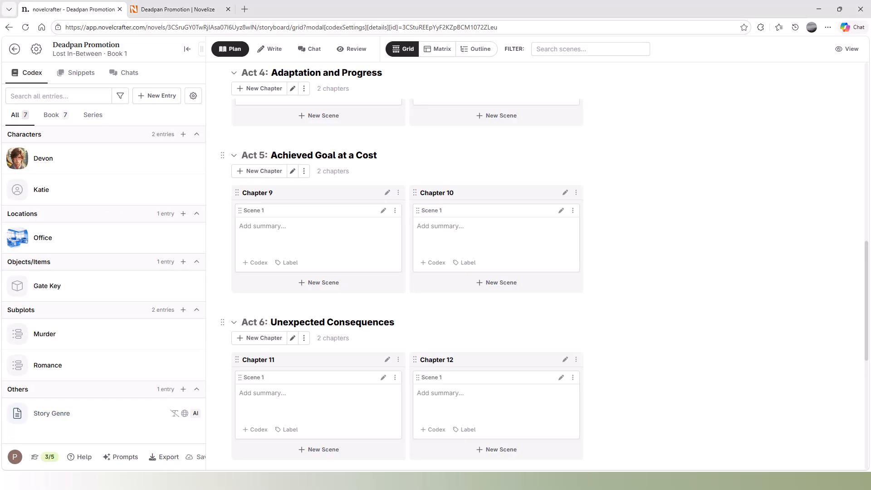
pyautogui.click(171, 98)
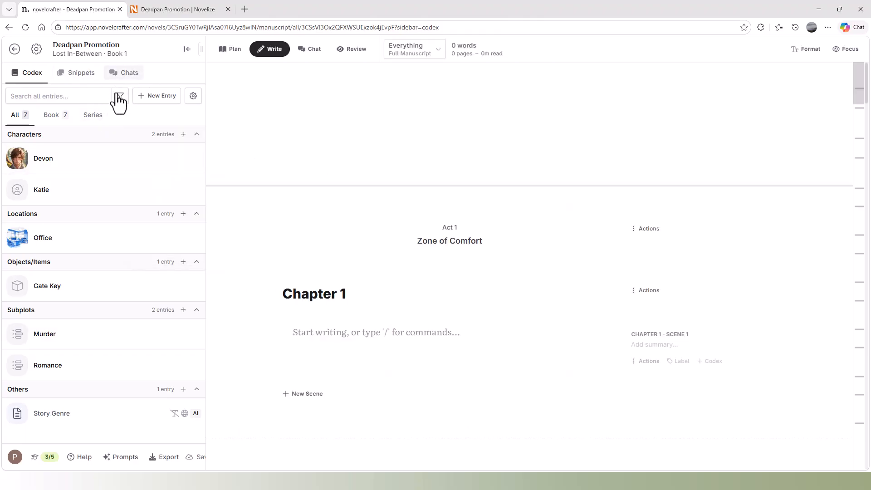
pyautogui.click(156, 101)
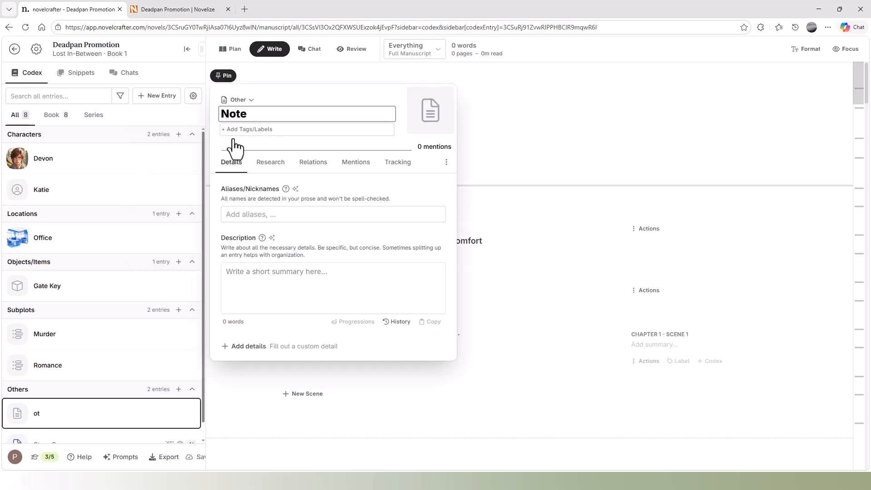
# Examine the Research notes of the Note entry, the first character, the Office location and the Murder subplot in the Codex.
pyautogui.click(329, 302)
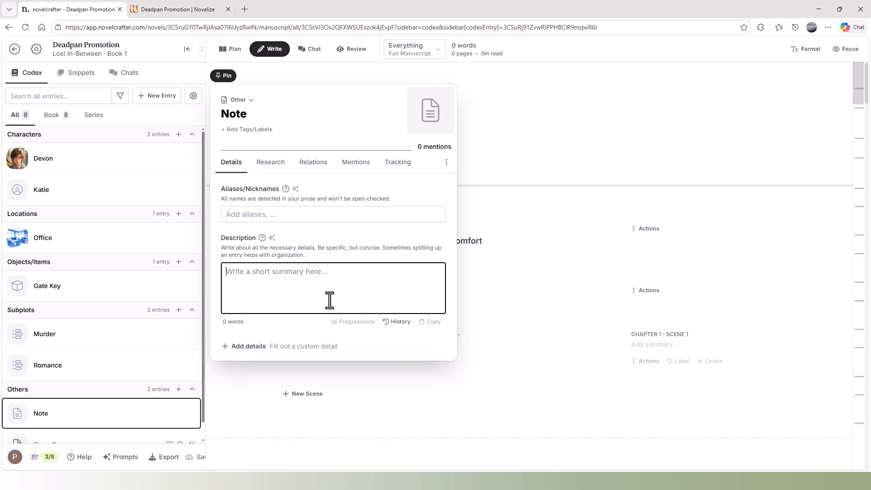
pyautogui.click(275, 167)
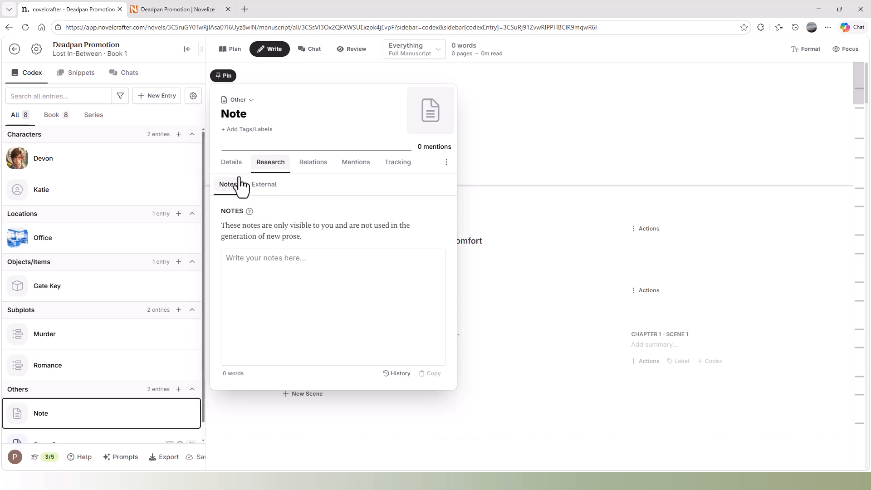
pyautogui.click(58, 167)
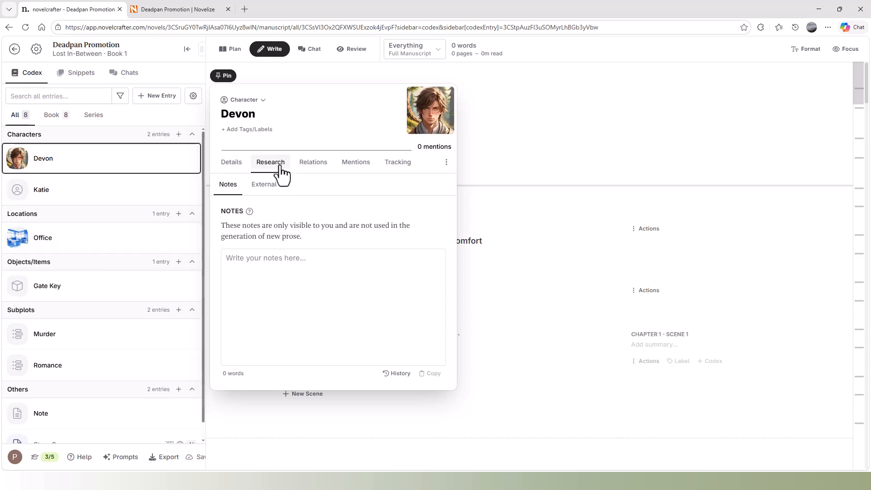
pyautogui.click(100, 249)
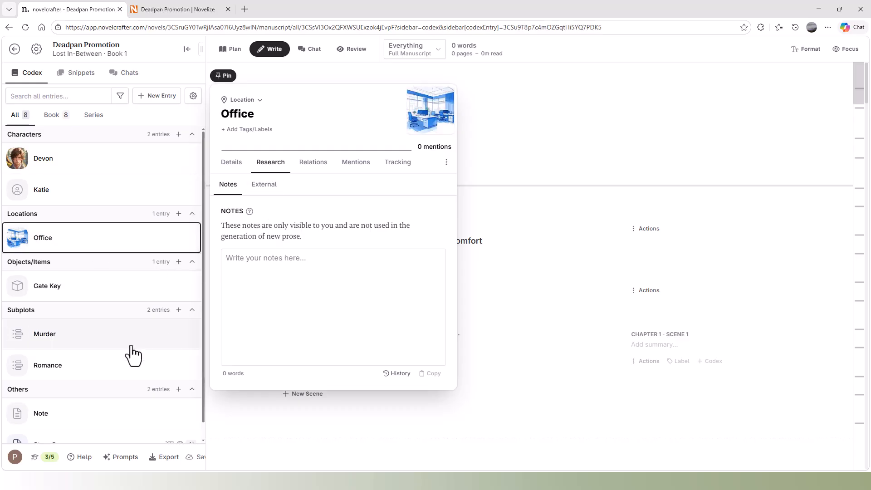
pyautogui.scroll(-1, 129, 352)
pyautogui.click(97, 315)
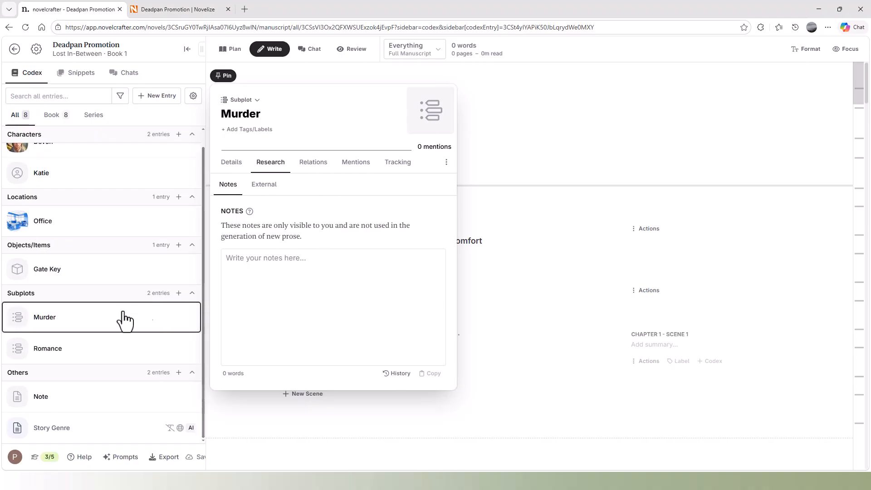
pyautogui.scroll(1, 122, 392)
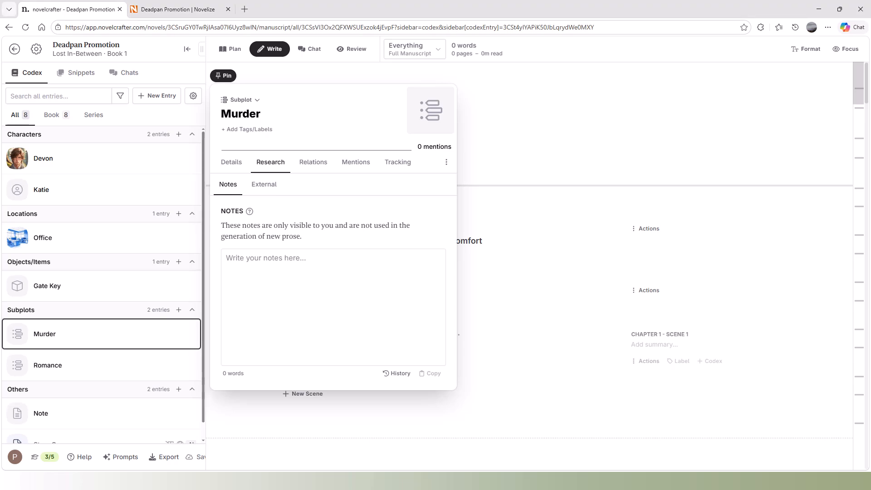
# Switch to Novelize and replace the major male character's image with the portrait of the brown-haired young man.
pyautogui.click(155, 10)
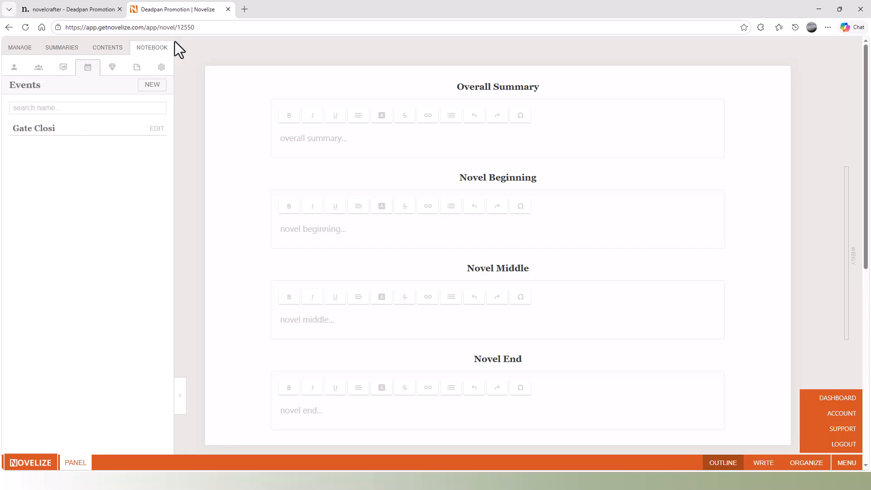
pyautogui.click(13, 69)
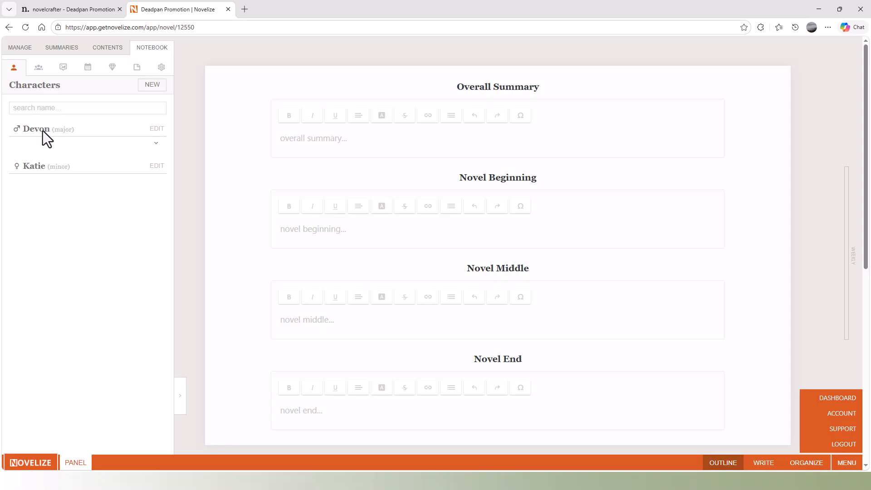
pyautogui.click(157, 129)
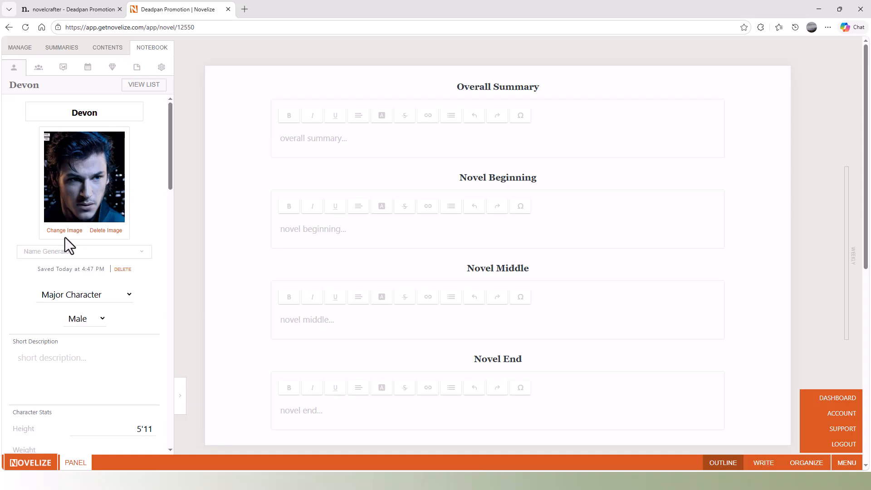
pyautogui.click(64, 231)
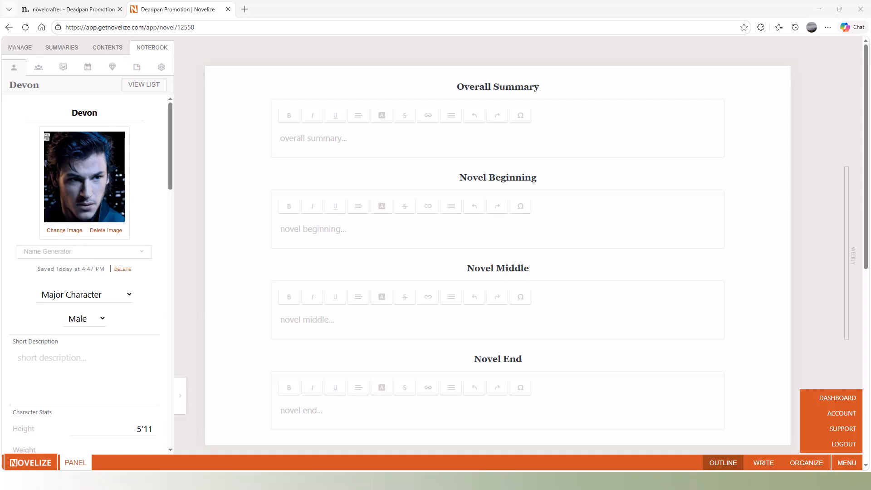
# Look through the character's profile fields, from Character Stats and Personality down to Family & Friends and Enemies.
pyautogui.scroll(-2, 78, 225)
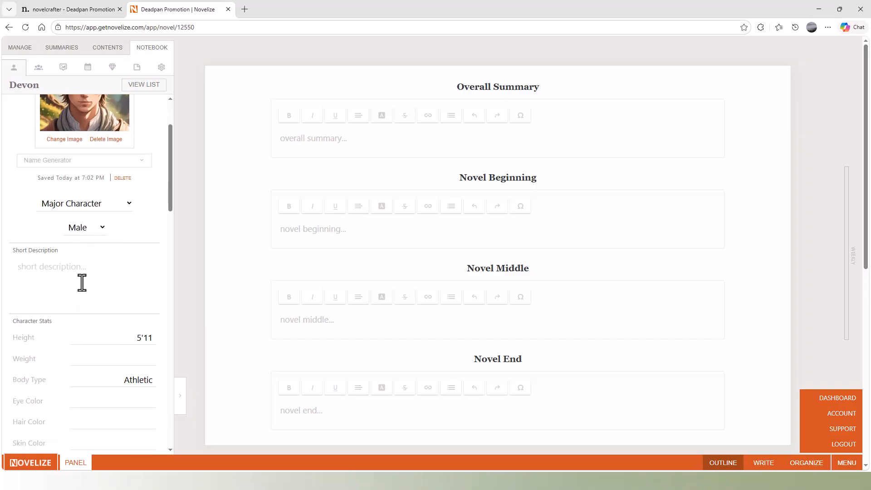
pyautogui.scroll(-4, 82, 282)
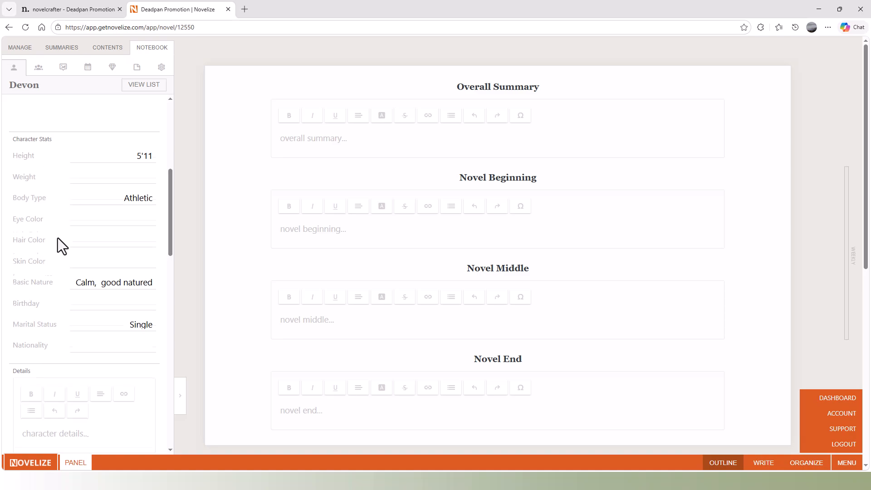
pyautogui.scroll(-6, 69, 232)
pyautogui.scroll(-5, 53, 174)
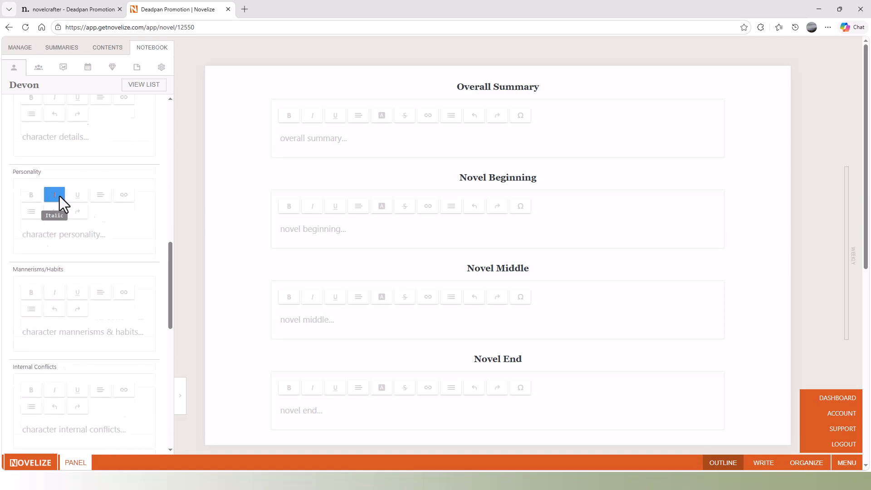
pyautogui.scroll(-10, 67, 217)
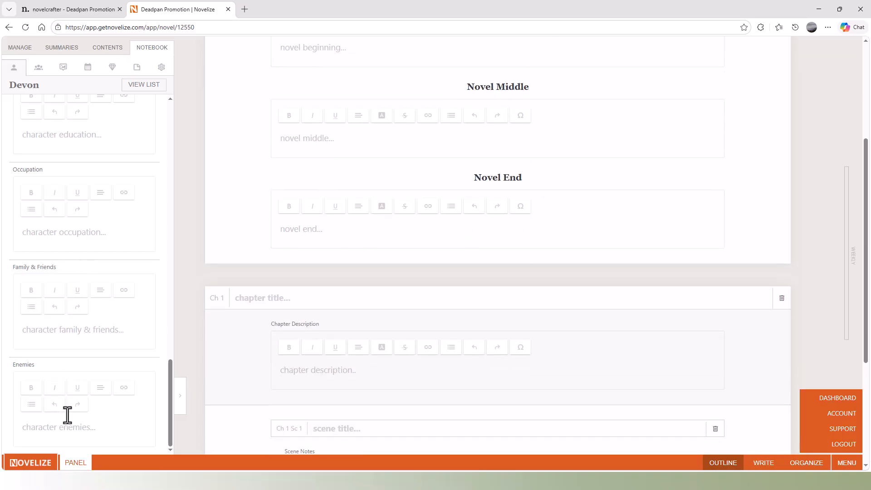
pyautogui.scroll(12, 64, 408)
pyautogui.scroll(7, 64, 213)
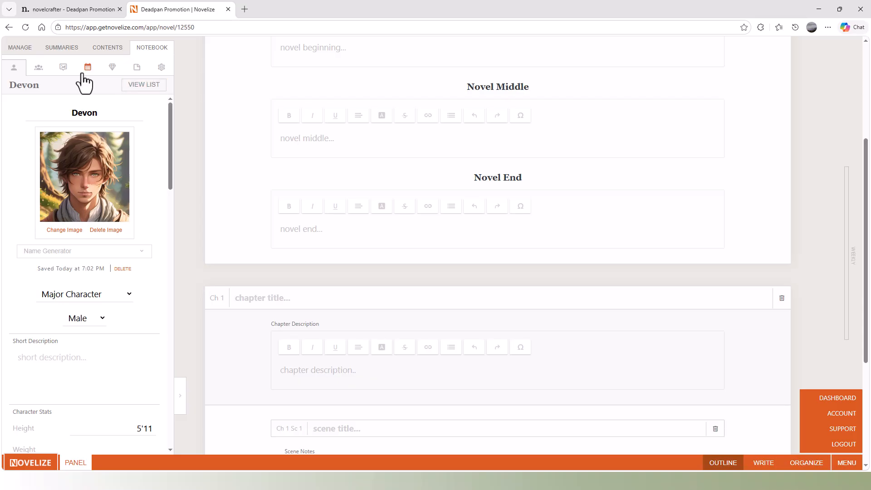
# View the notebook's Groups section and the details of the Office location.
pyautogui.click(40, 69)
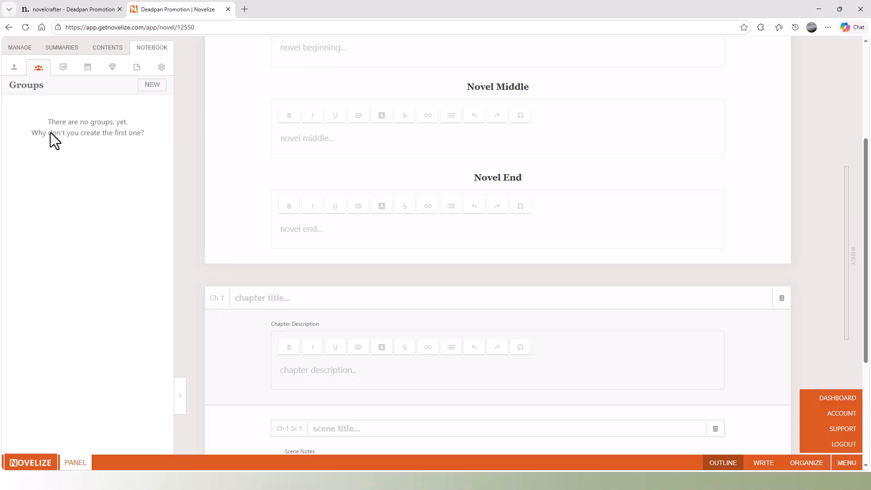
pyautogui.click(63, 68)
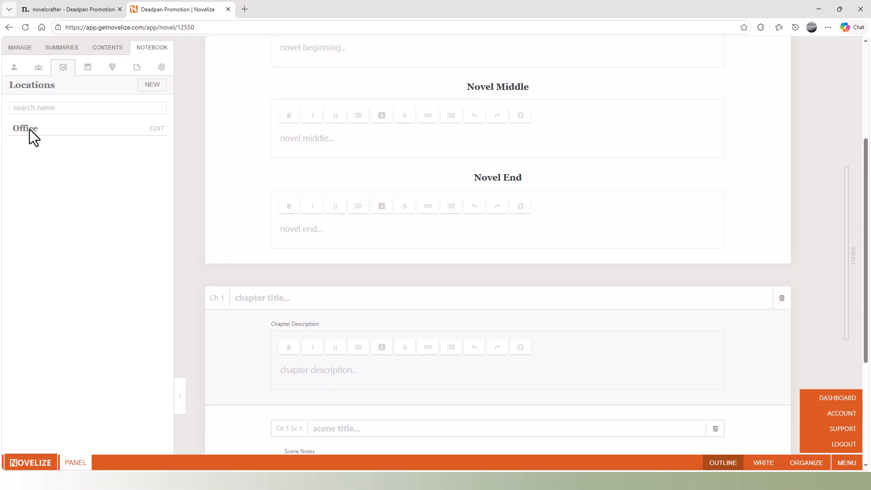
pyautogui.click(159, 130)
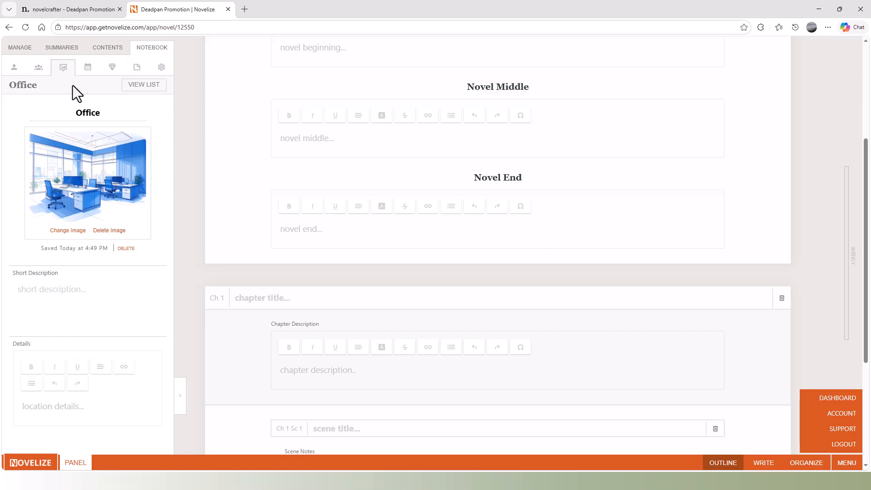
# Rename the Gate Closi event as Gate Close and give it the picture of a lantern-lit forest gate.
pyautogui.click(88, 68)
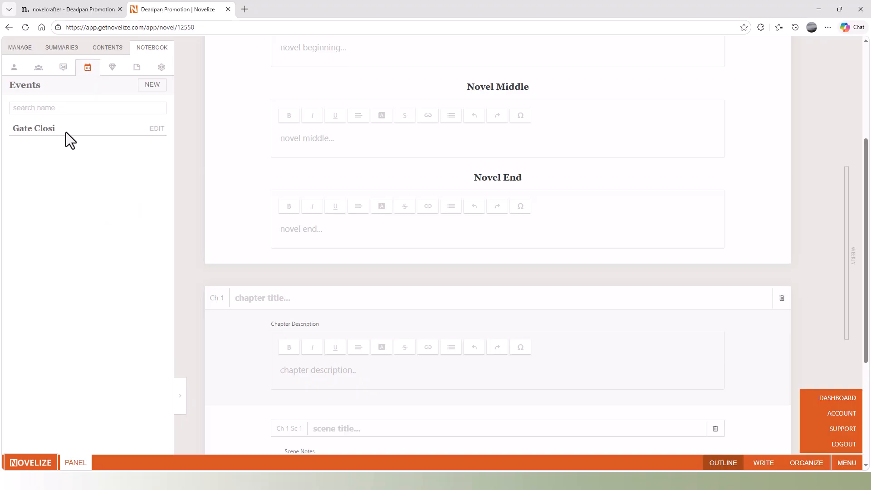
pyautogui.click(156, 131)
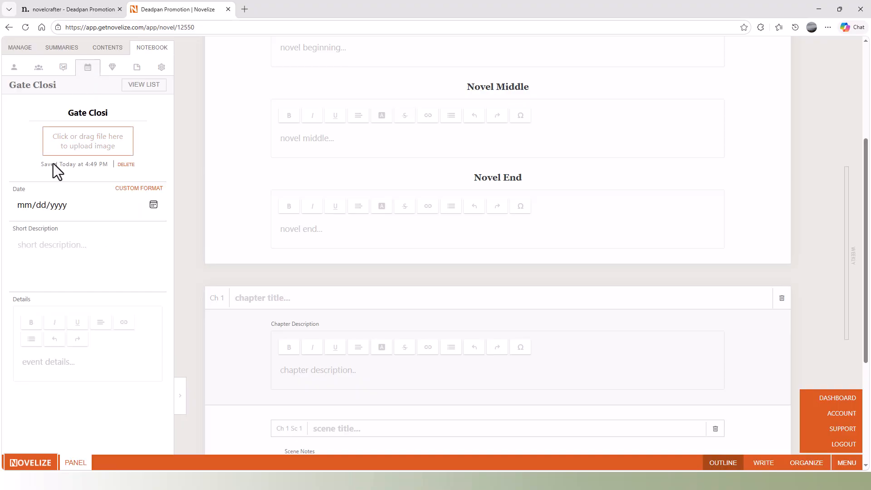
pyautogui.click(114, 114)
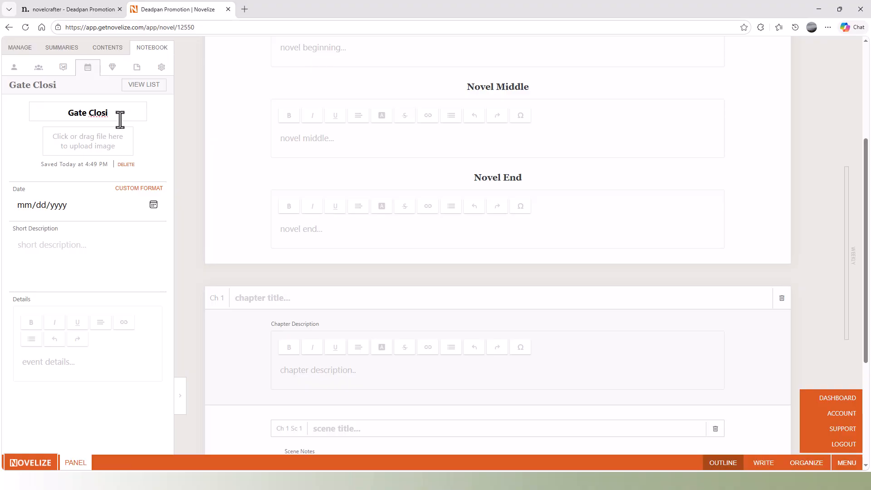
pyautogui.press('BackSpace')
pyautogui.write('e')
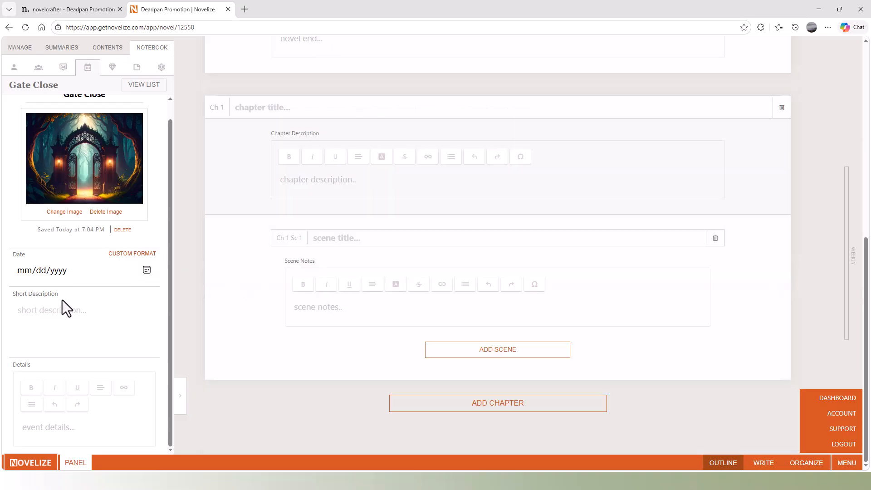
pyautogui.scroll(4, 69, 263)
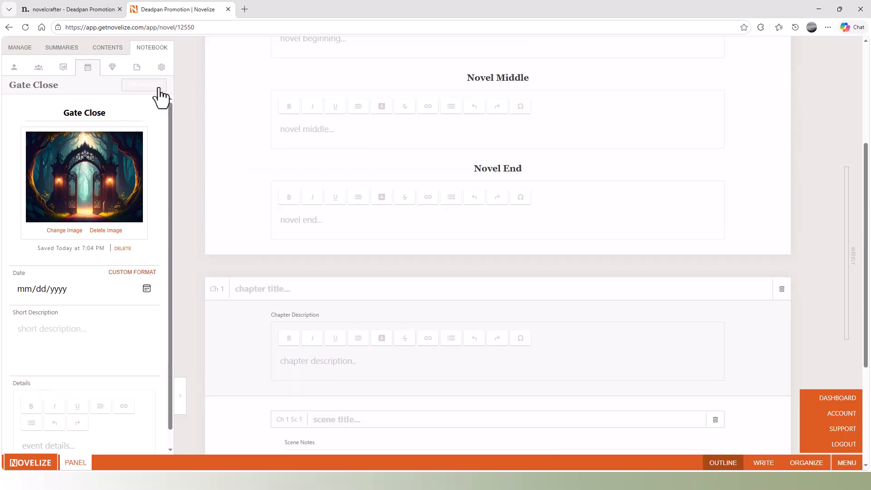
# View the Gate Key item and the Notes list, and return to the major character's profile.
pyautogui.click(112, 68)
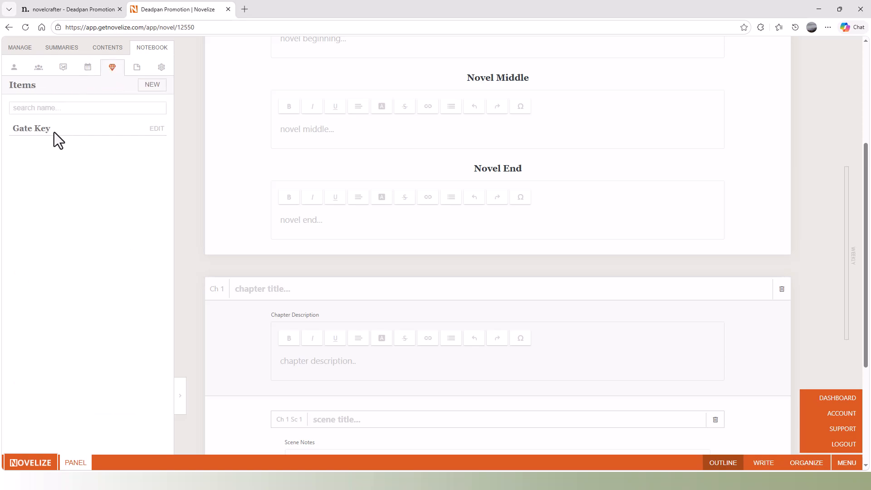
pyautogui.click(157, 131)
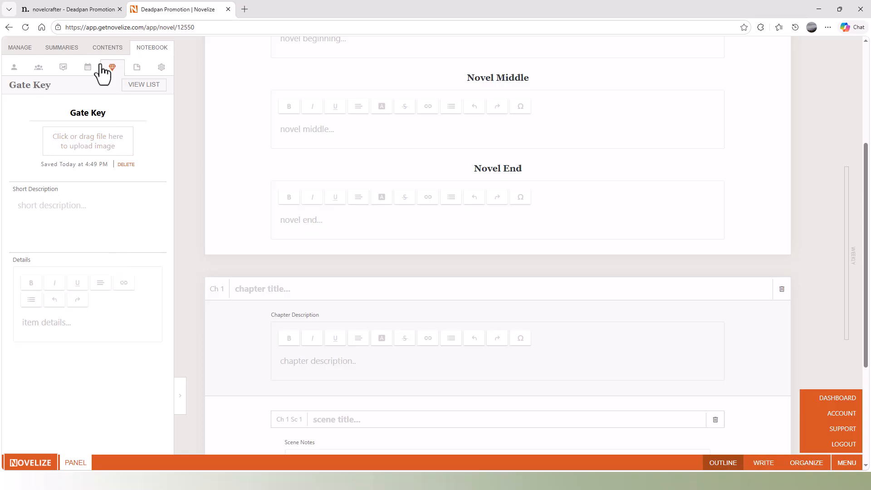
pyautogui.click(136, 68)
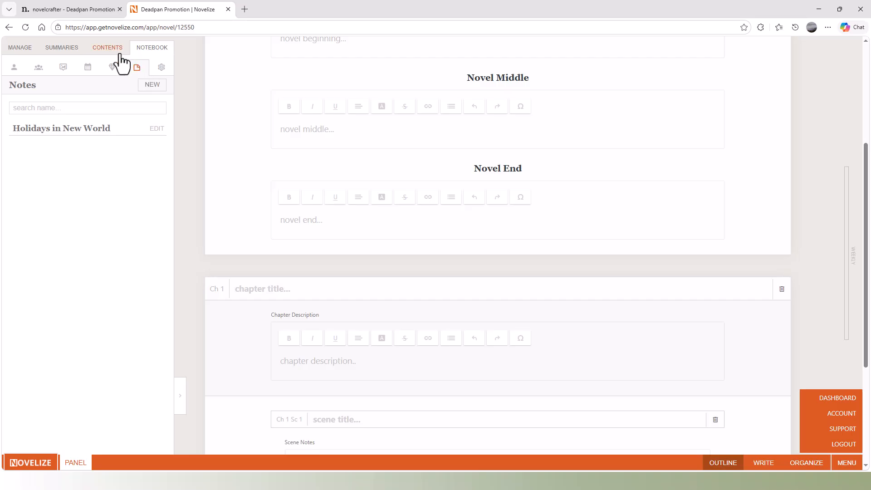
pyautogui.click(13, 67)
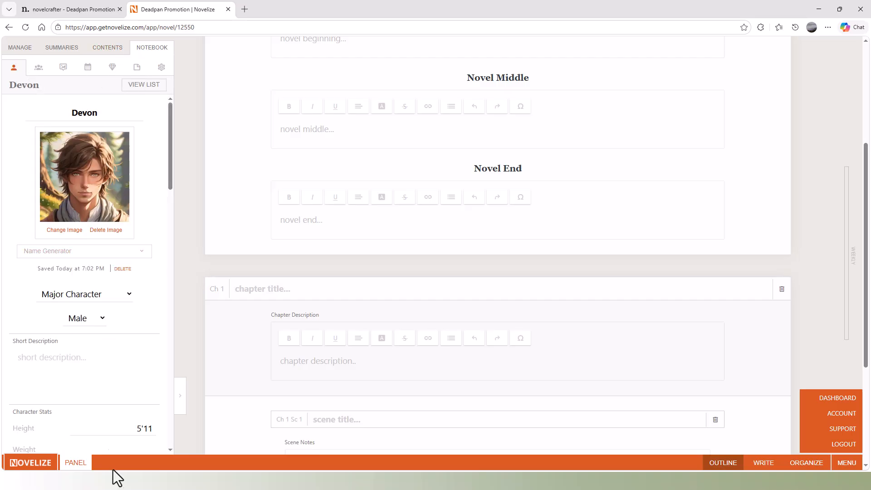
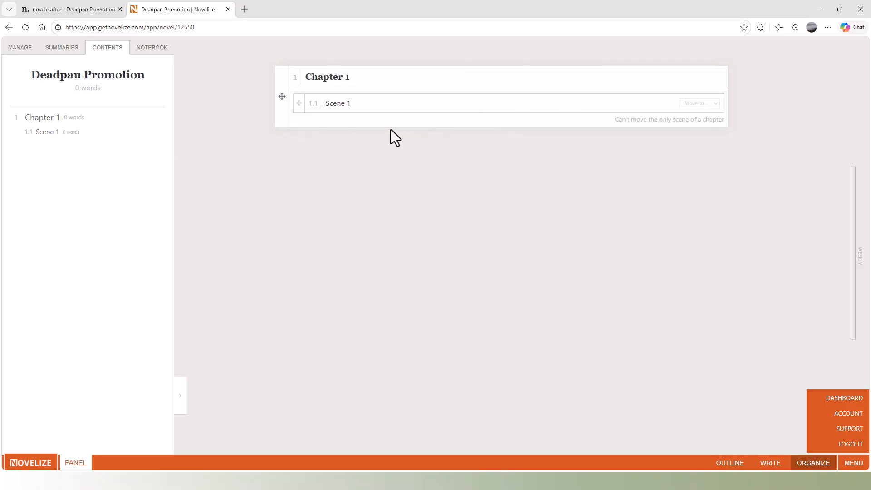
# Show the novel in the Write view and add Chapter 2 and Chapter 3 after Chapter 1.
pyautogui.click(737, 464)
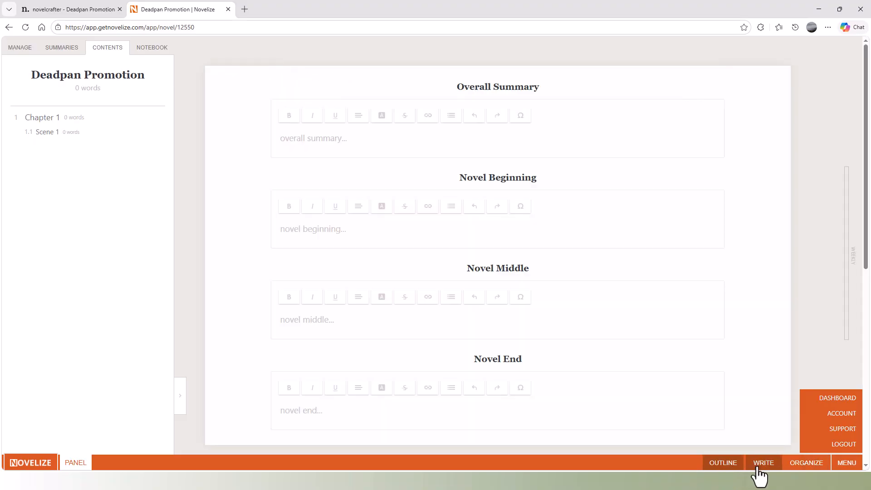
pyautogui.click(757, 468)
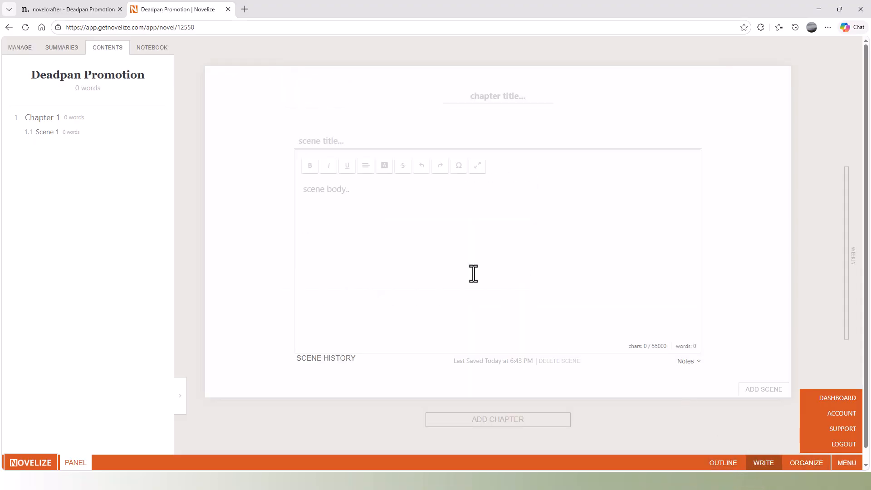
pyautogui.click(507, 421)
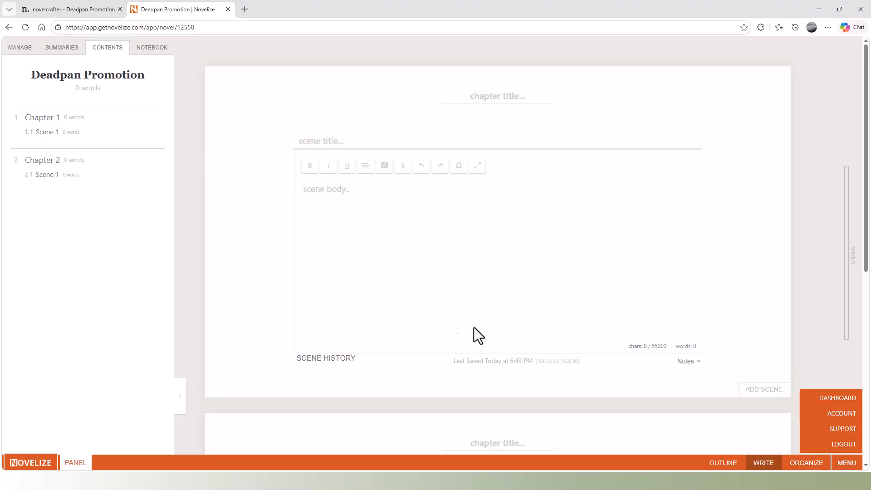
pyautogui.scroll(-8, 499, 333)
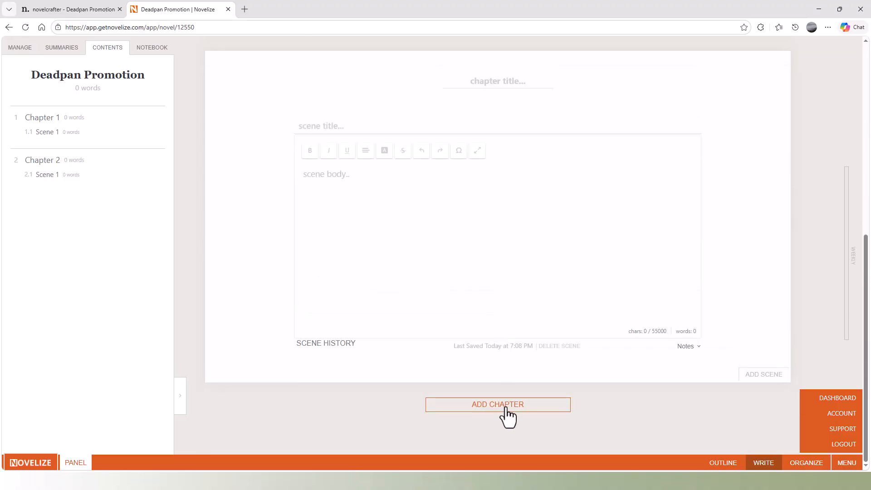
pyautogui.click(507, 417)
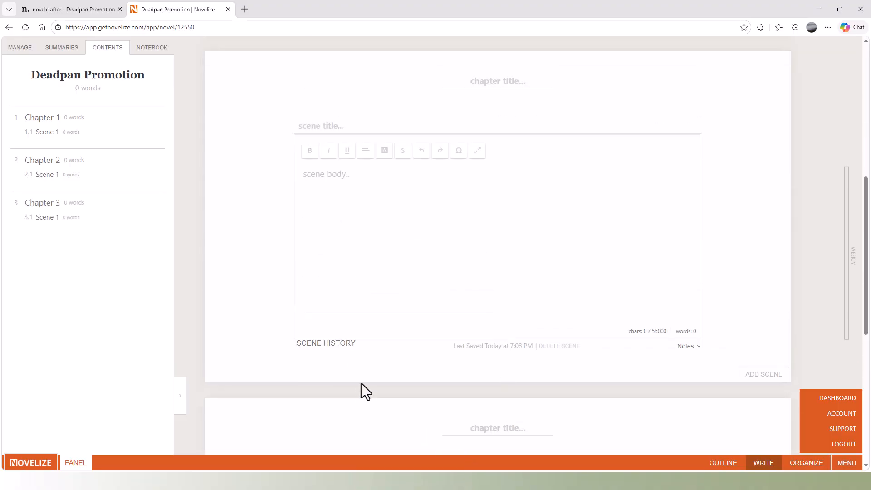
pyautogui.scroll(-5, 355, 397)
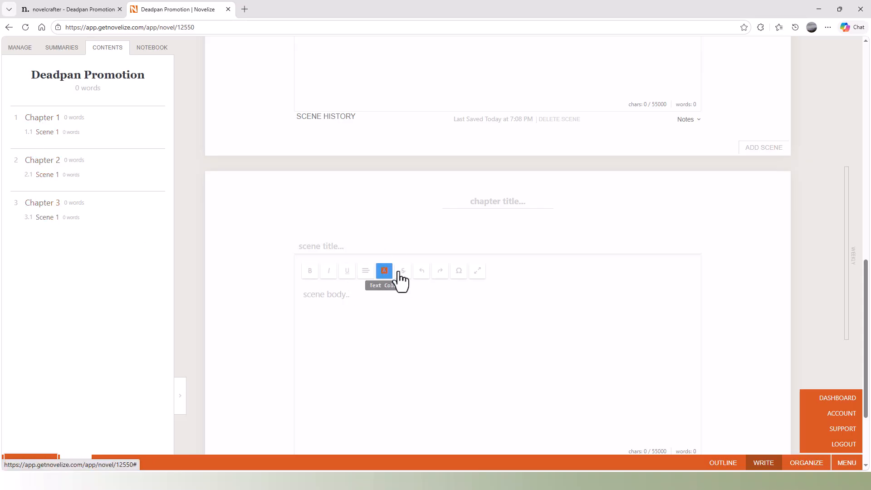
pyautogui.scroll(12, 450, 286)
pyautogui.scroll(1, 471, 265)
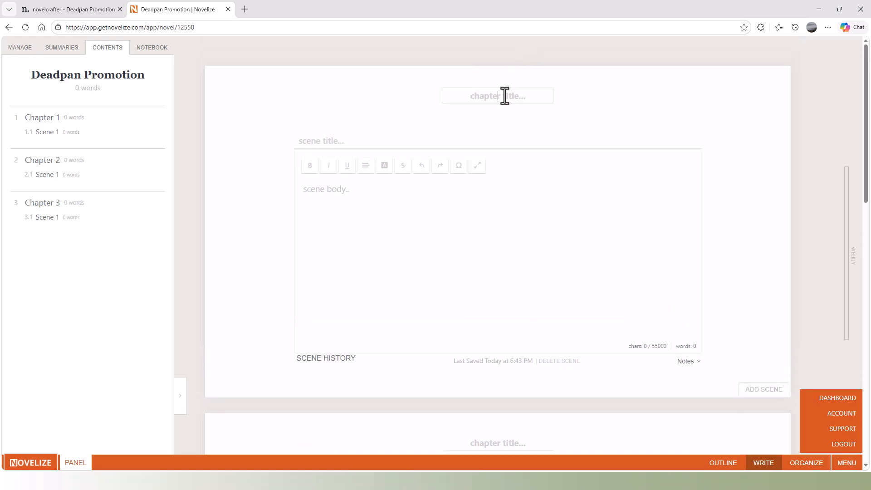
# Title the three chapters "Promotion day", "Gate Day" and "New Home Day", in that order.
pyautogui.write('Promotion day')
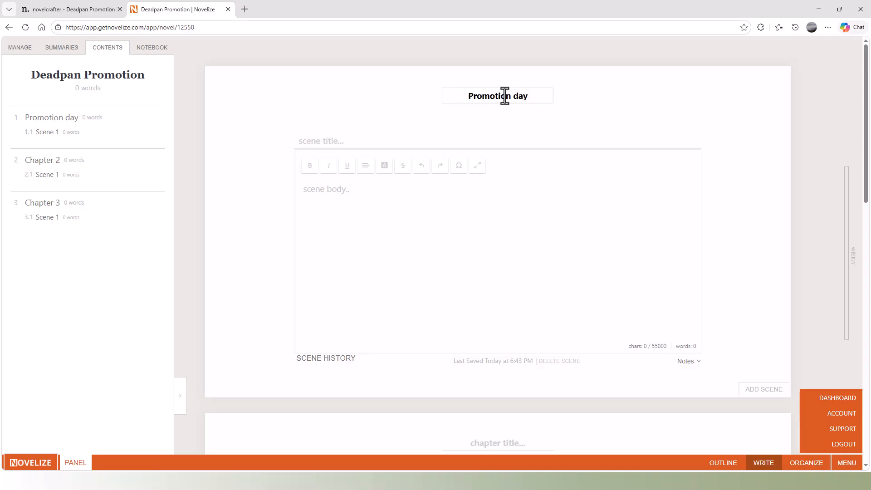
pyautogui.scroll(-6, 499, 170)
pyautogui.click(500, 170)
pyautogui.write('Gate Day')
pyautogui.scroll(-1, 505, 310)
pyautogui.scroll(-6, 505, 310)
pyautogui.click(483, 244)
pyautogui.write('New Home')
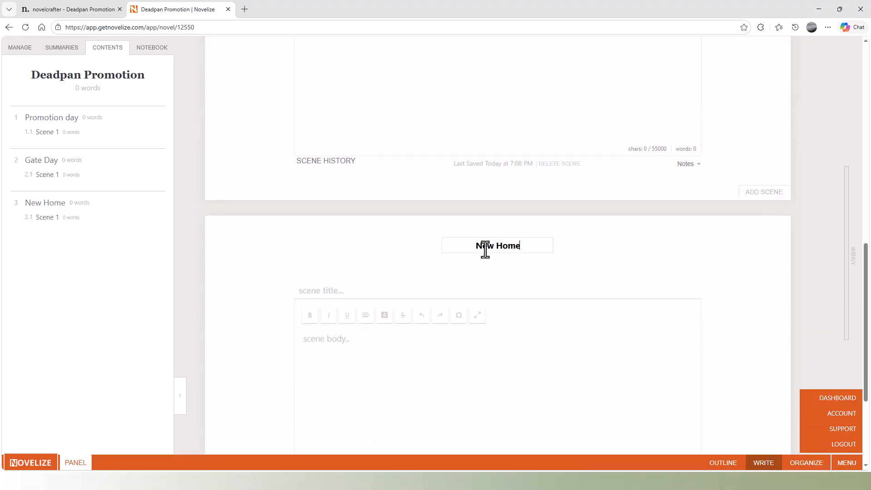
pyautogui.write(' Day')
# Reorder the chapters in the Organize view to New Home Day, Promotion day, Gate Day.
pyautogui.click(806, 463)
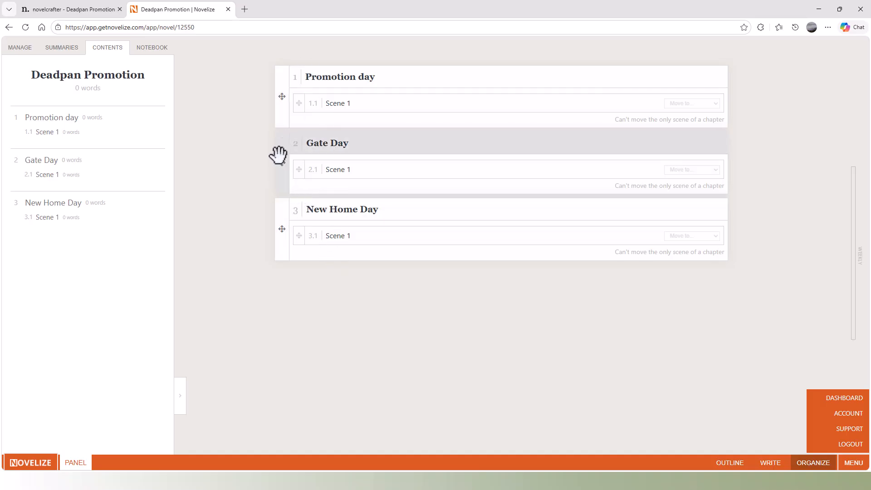
pyautogui.moveTo(282, 163); pyautogui.dragTo(279, 90)
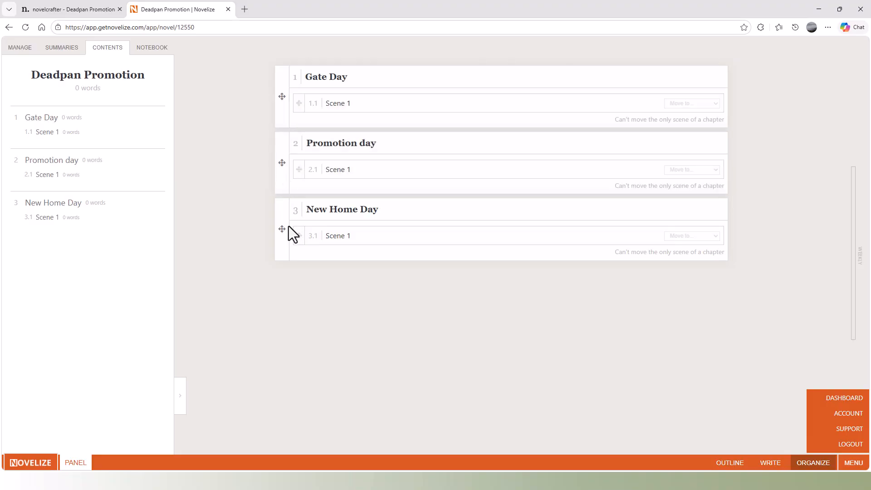
pyautogui.moveTo(281, 199); pyautogui.dragTo(279, 124)
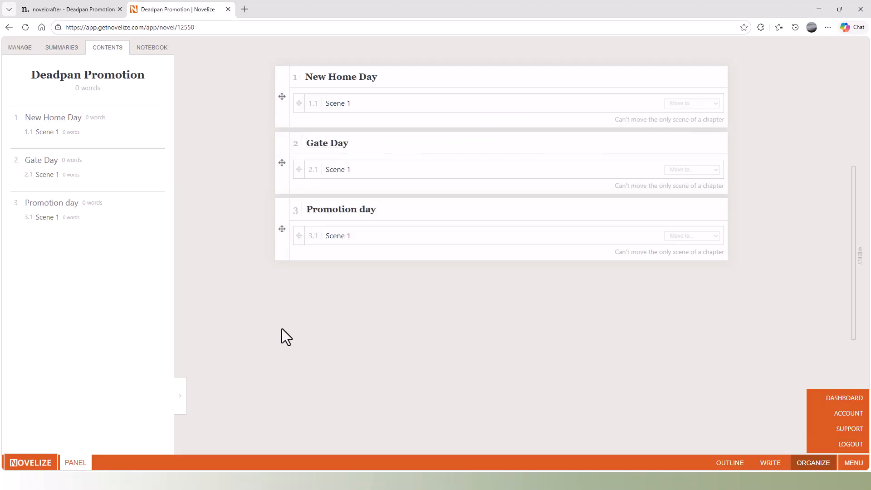
pyautogui.moveTo(281, 168); pyautogui.dragTo(283, 266)
# In the Outline view, title the Gate Day chapter's first scene "Trek through woods", correcting the spelling of the first word.
pyautogui.click(730, 463)
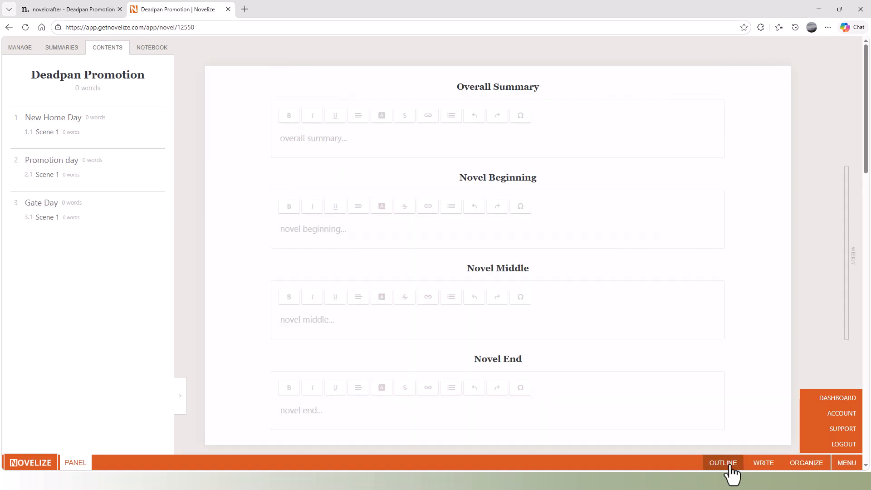
pyautogui.scroll(-15, 513, 282)
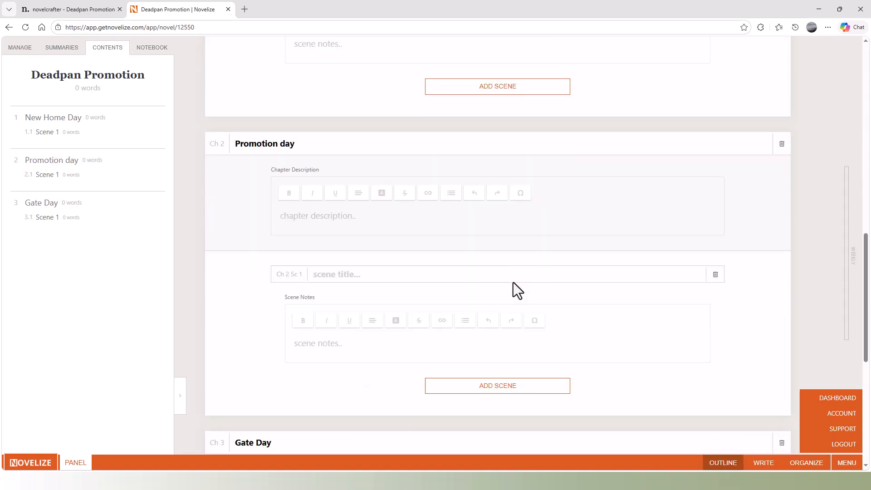
pyautogui.scroll(-5, 326, 236)
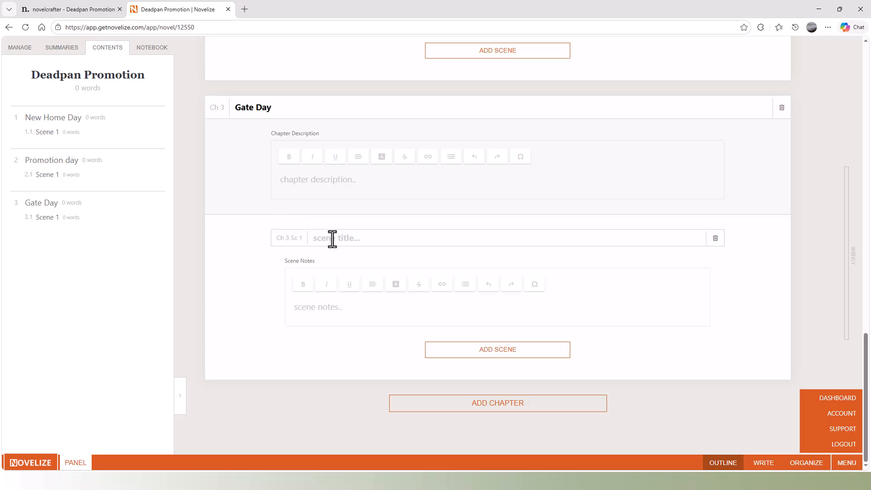
pyautogui.write('Treck through woods')
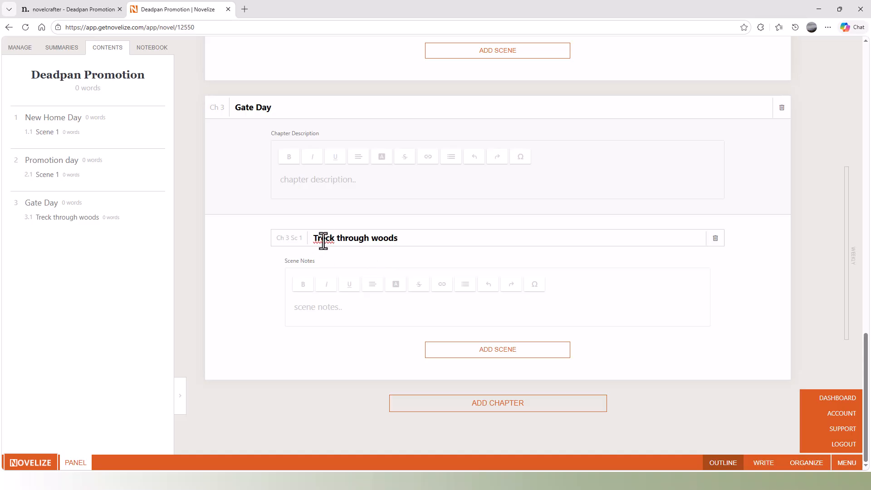
pyautogui.rightClick(323, 241)
pyautogui.moveTo(323, 241)
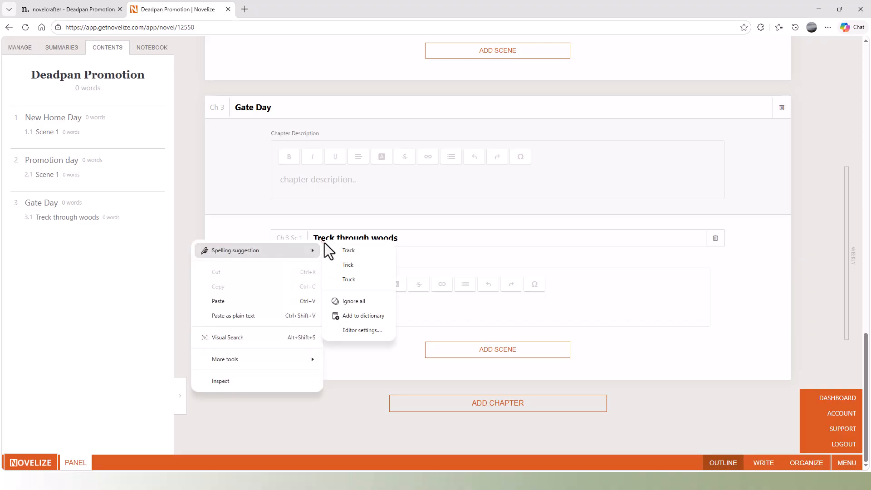
pyautogui.click(348, 279)
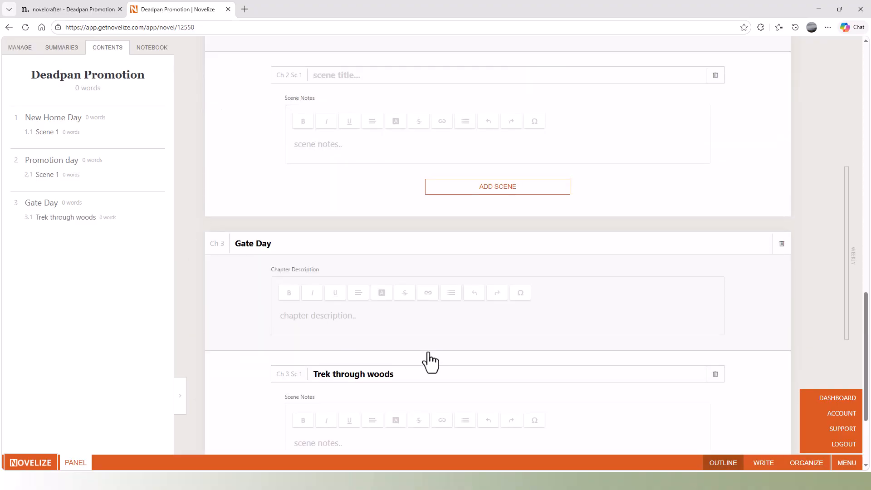
# Add two more scenes to the Gate Day chapter, titled "First look" and "First Step".
pyautogui.click(501, 357)
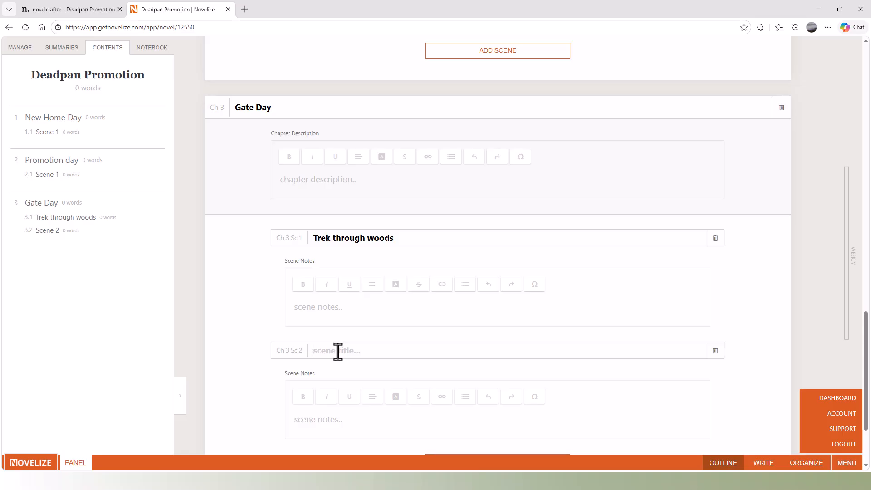
pyautogui.write('First l')
pyautogui.write('okk')
pyautogui.press('BackSpace')
pyautogui.press('BackSpace')
pyautogui.write('ok')
pyautogui.scroll(-3, 430, 334)
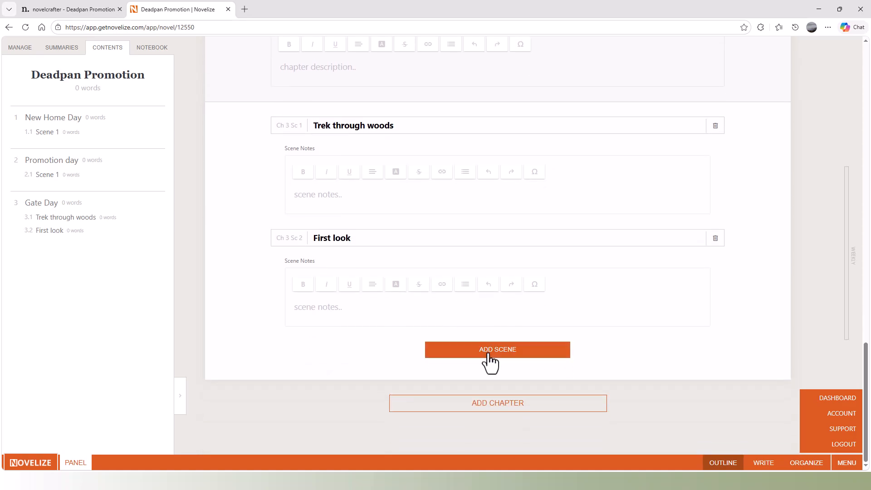
pyautogui.click(488, 350)
pyautogui.write('First Step')
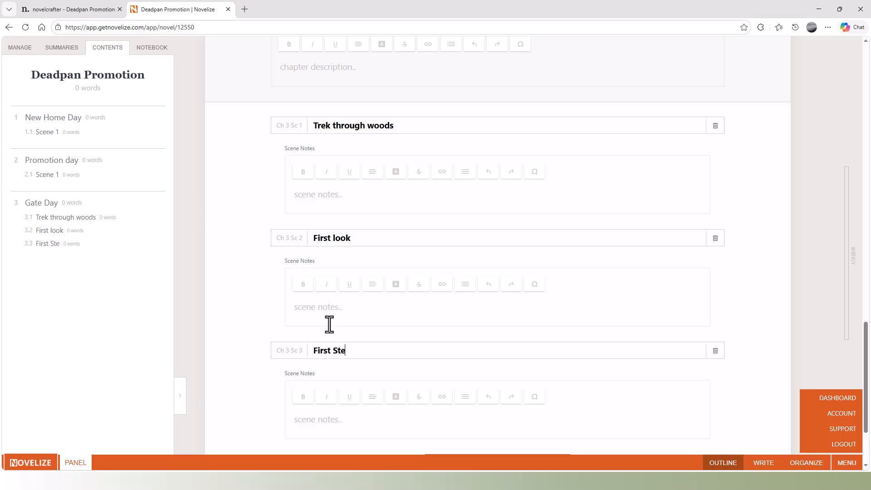
# Add a second scene to the Promotion day chapter and title its scenes "Talk big" and "office party".
pyautogui.scroll(10, 397, 358)
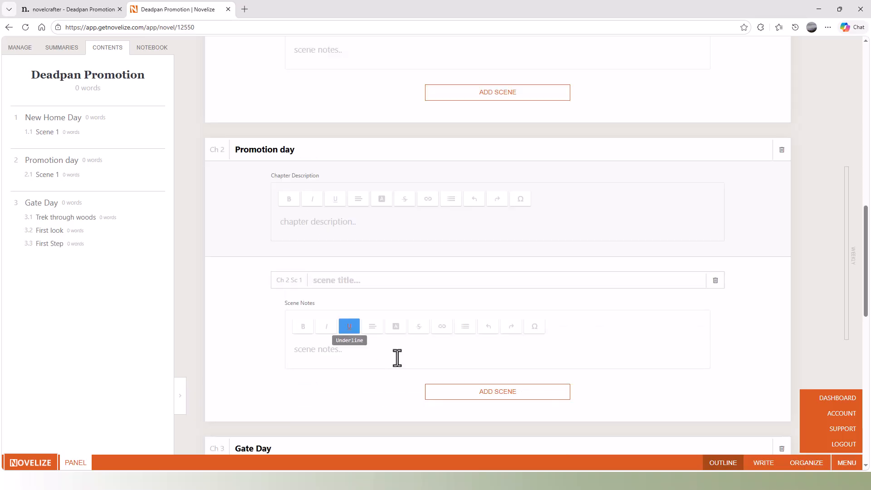
pyautogui.click(506, 395)
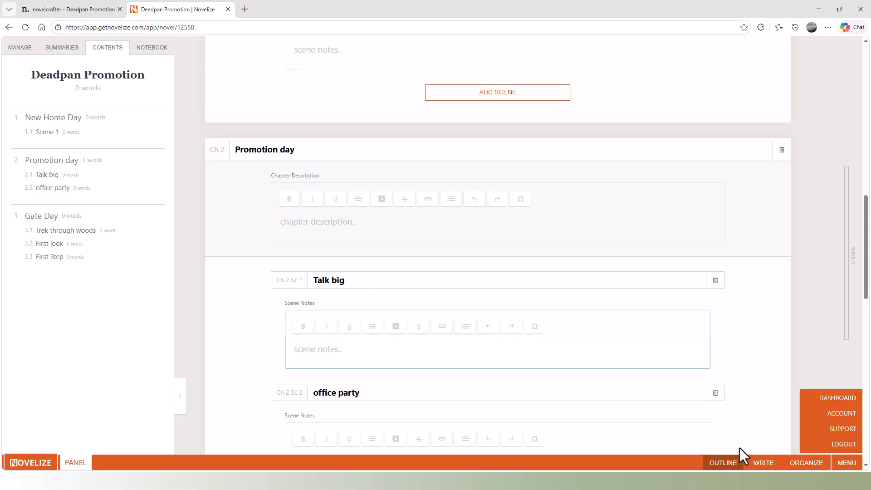
# In the Organize view, move the First Step scene to the New Home Day chapter and place it ahead of the untitled scene.
pyautogui.click(806, 463)
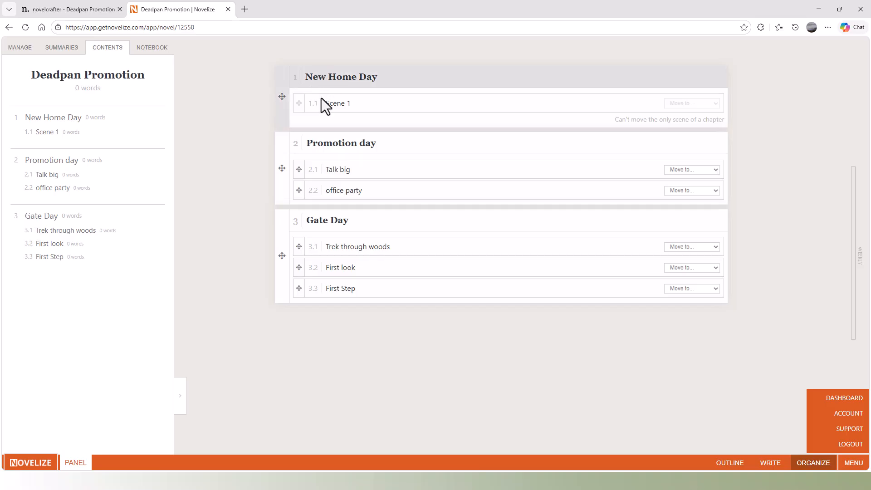
pyautogui.click(716, 291)
pyautogui.click(704, 314)
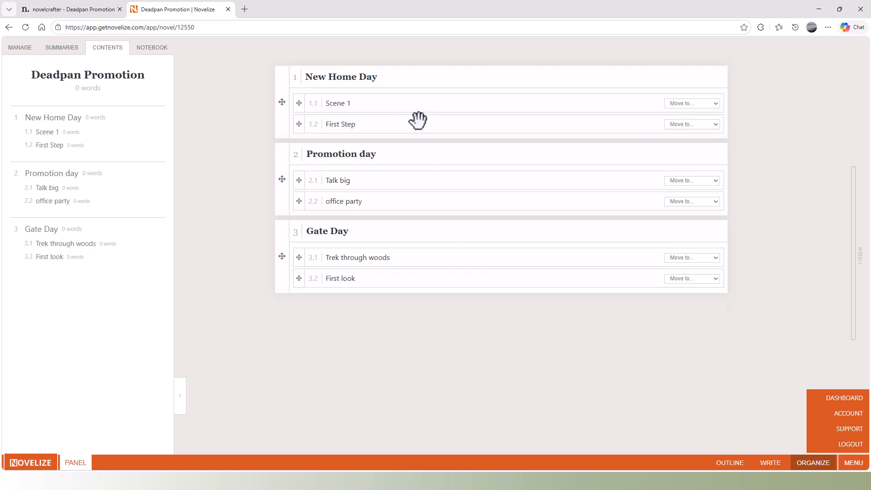
pyautogui.moveTo(296, 125); pyautogui.dragTo(301, 114)
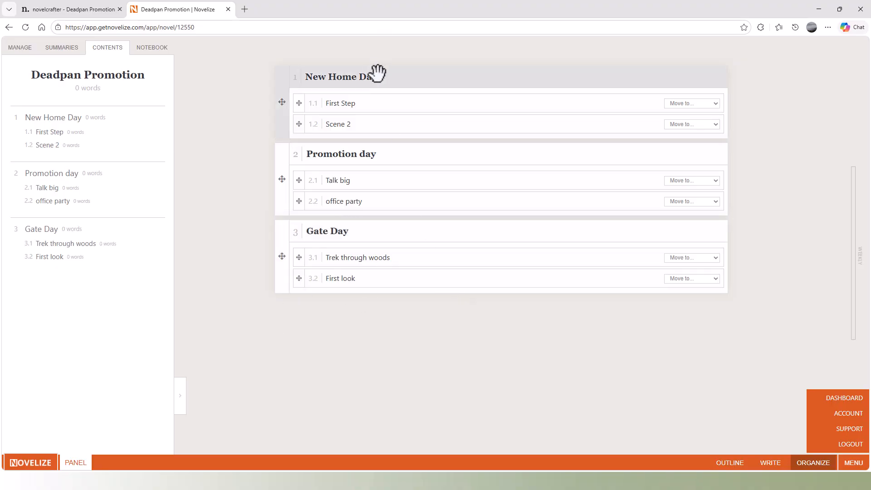
# In the Write view, enter "This is the first look of the gate" as the body of the First look scene.
pyautogui.click(769, 470)
pyautogui.scroll(-10, 395, 204)
pyautogui.scroll(-12, 395, 213)
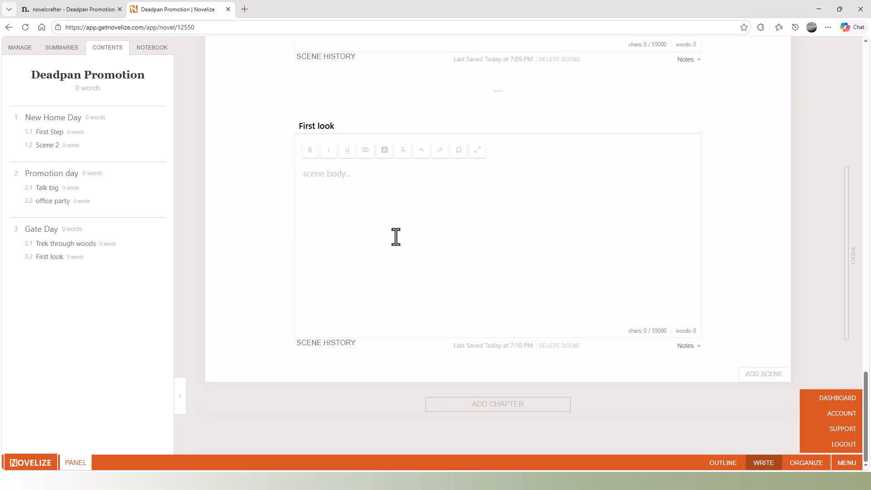
pyautogui.scroll(19, 396, 237)
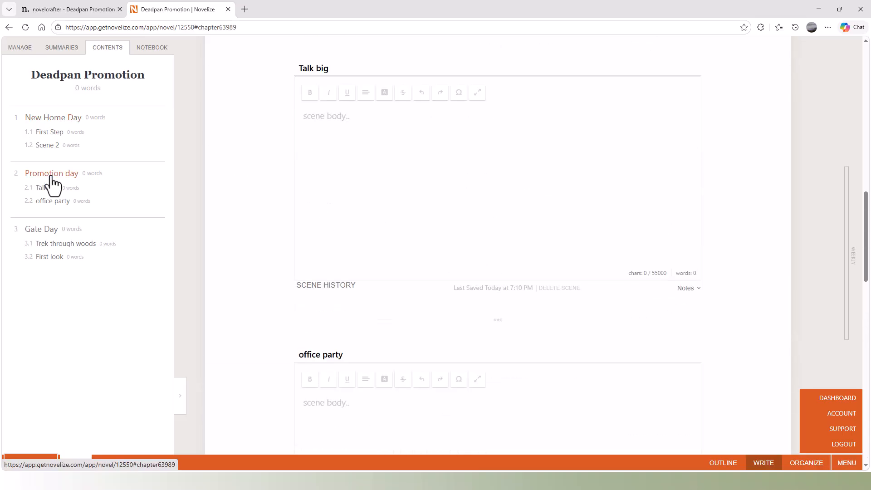
pyautogui.click(46, 132)
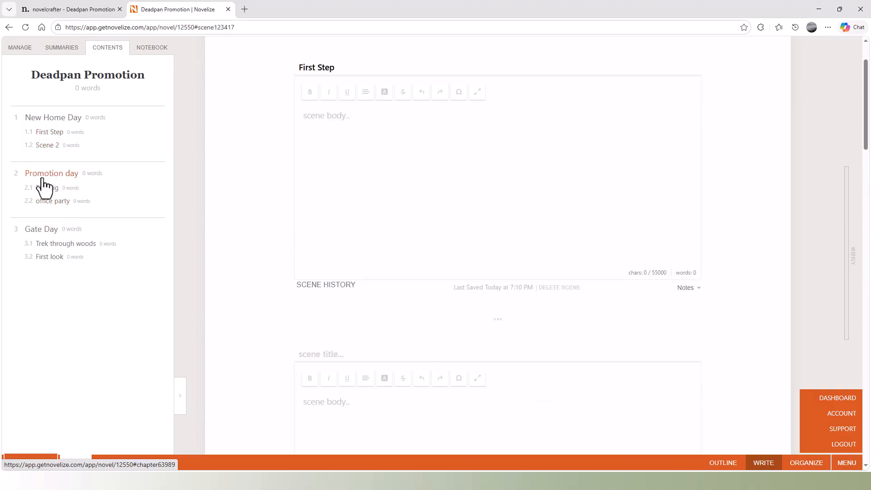
pyautogui.scroll(-20, 273, 219)
pyautogui.click(320, 179)
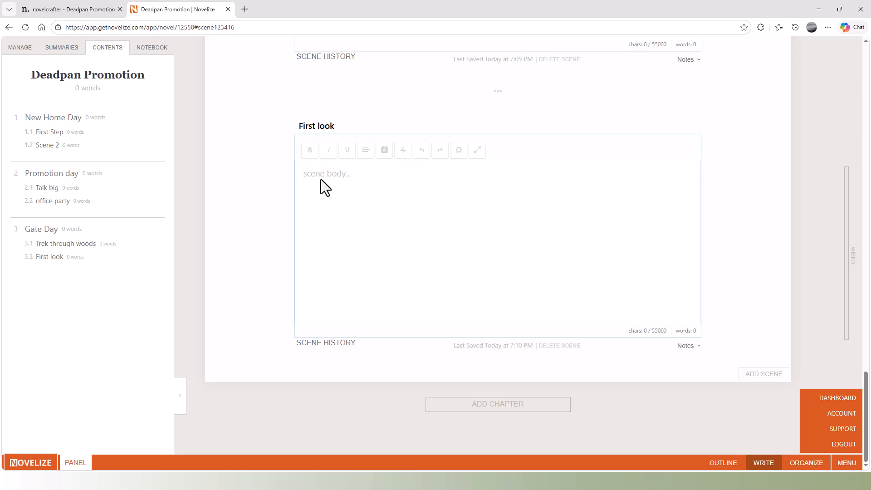
pyautogui.click(305, 176)
pyautogui.write('Ihis is the first look of the gate')
# Add the scene note "expand description" to the First look scene.
pyautogui.click(687, 347)
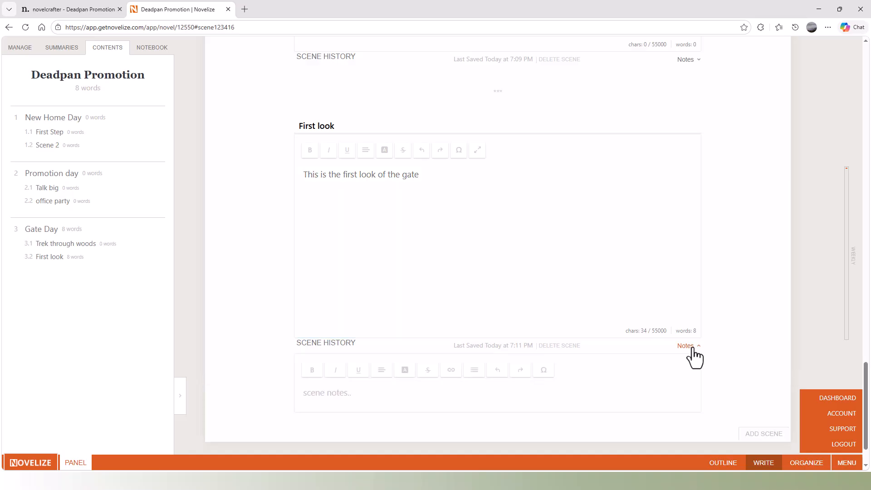
pyautogui.click(338, 396)
pyautogui.write('expand description')
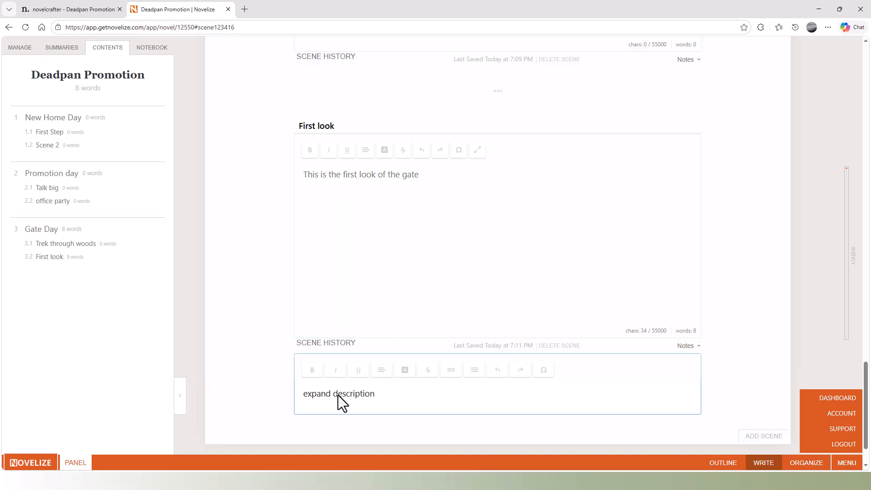
pyautogui.click(420, 284)
pyautogui.scroll(10, 498, 245)
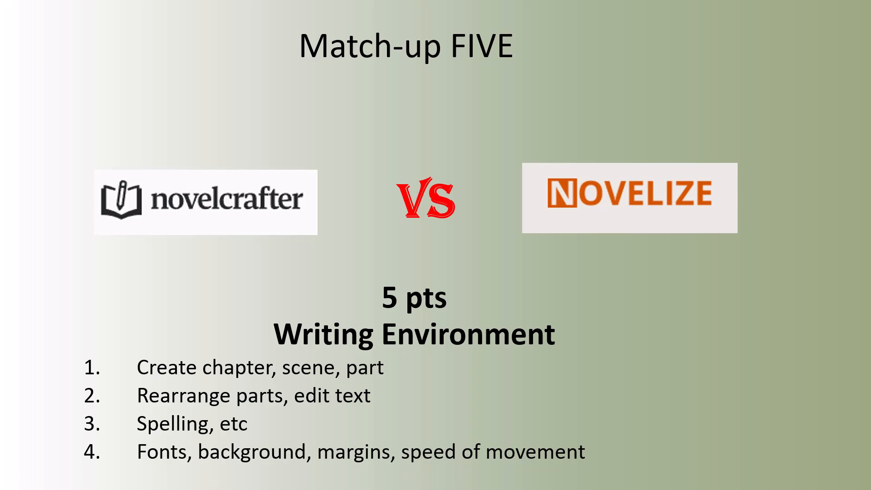
# Return to the novel, open the account settings and apply the Dark Theme.
pyautogui.hotkey('alt', 'Tab')
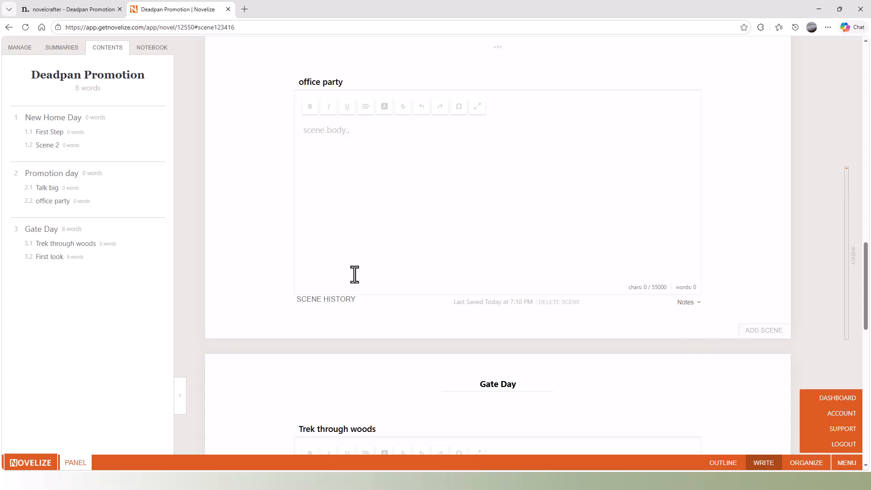
pyautogui.click(841, 416)
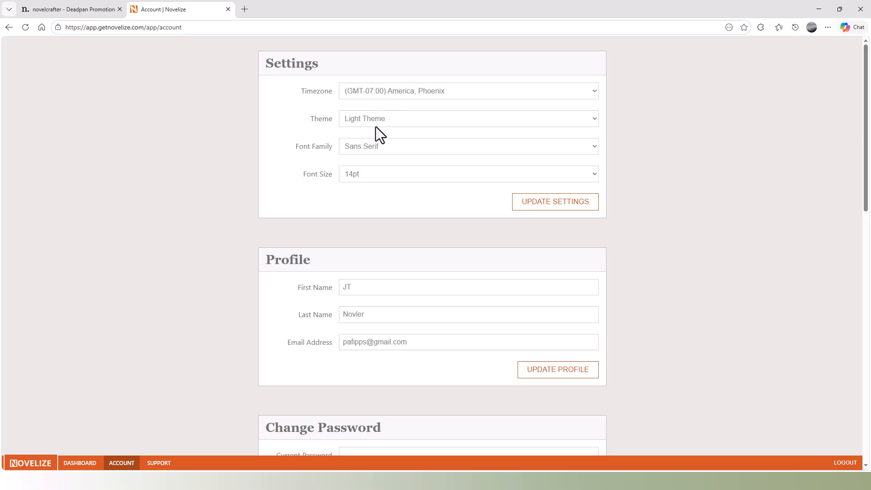
pyautogui.click(596, 120)
pyautogui.click(420, 146)
pyautogui.click(547, 205)
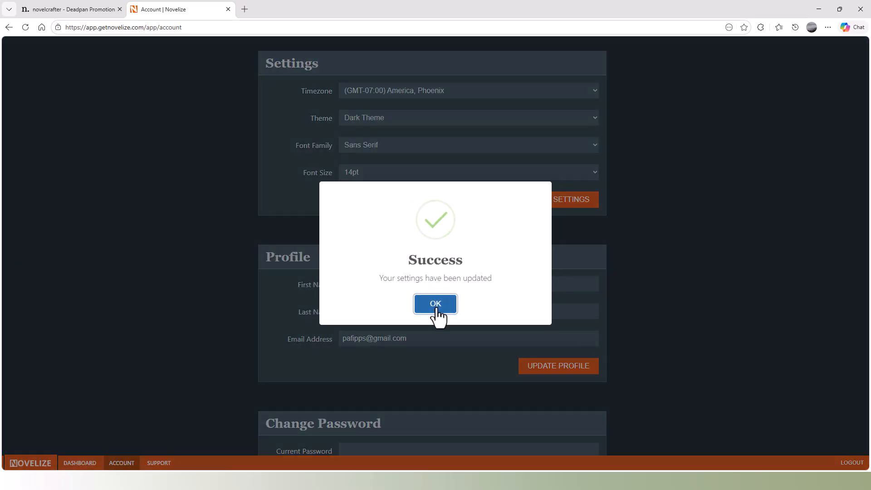
pyautogui.click(435, 304)
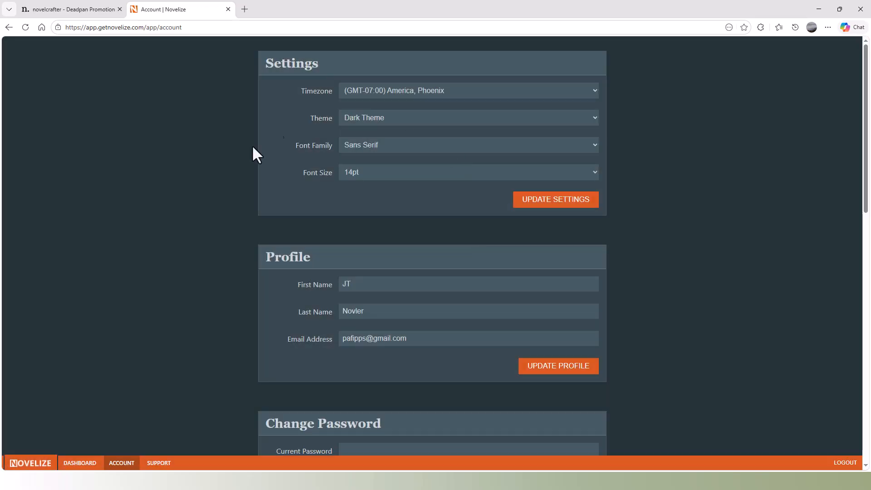
# Apply the Light Theme, Serif font family and 16pt font size in the account settings, and return to the novel's Write view.
pyautogui.click(594, 146)
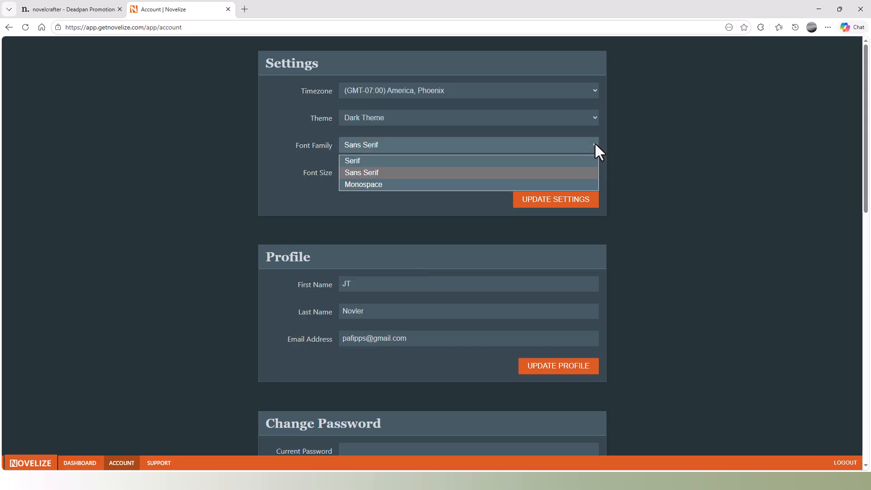
pyautogui.click(373, 161)
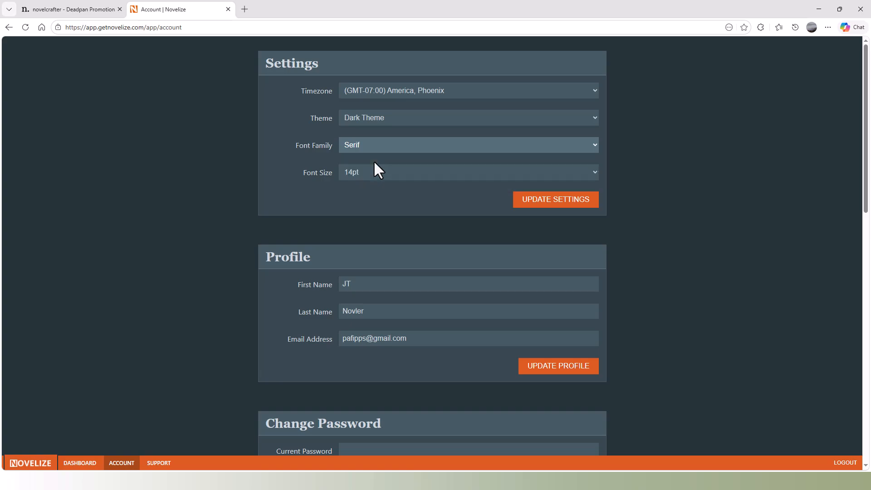
pyautogui.click(595, 125)
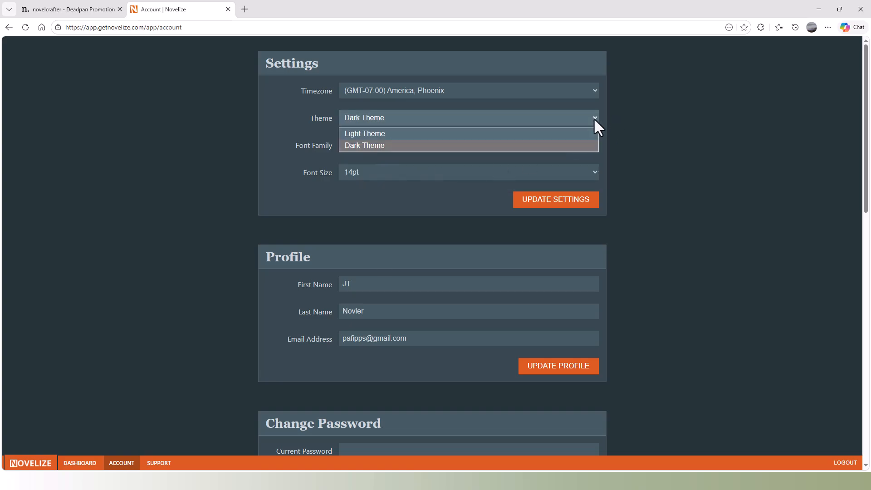
pyautogui.click(432, 136)
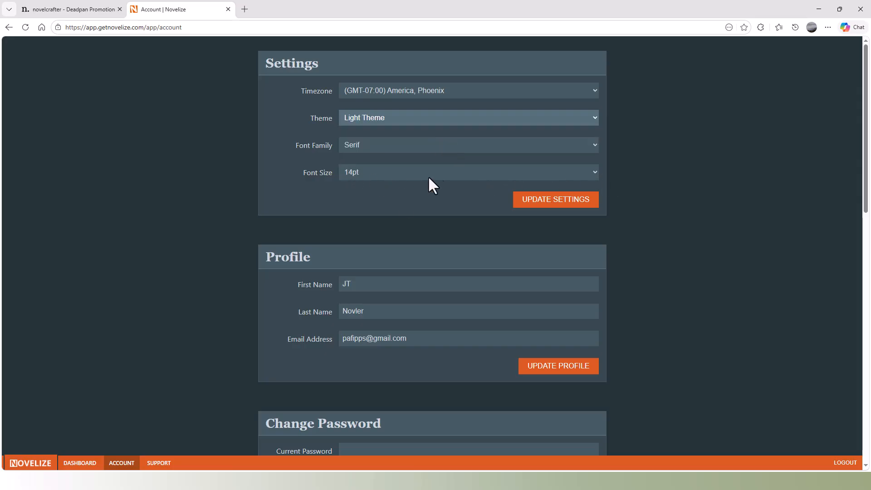
pyautogui.click(595, 172)
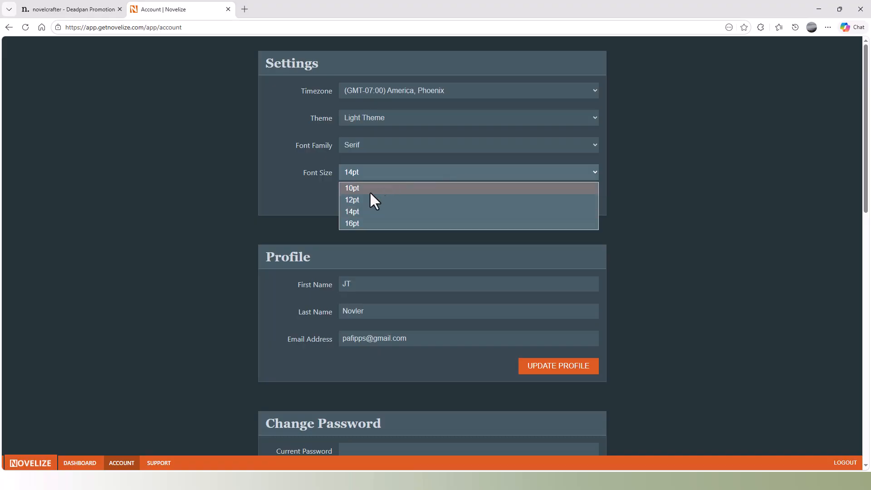
pyautogui.click(352, 225)
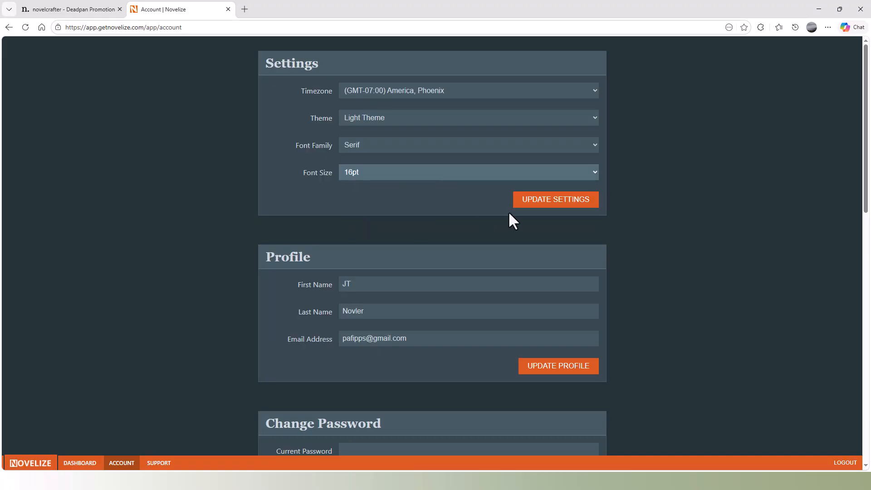
pyautogui.click(559, 203)
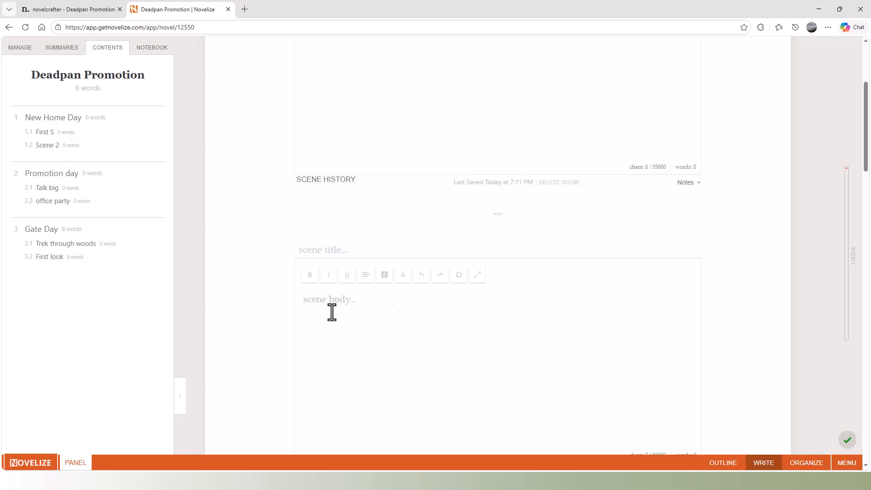
pyautogui.scroll(2, 328, 307)
pyautogui.scroll(2, 331, 200)
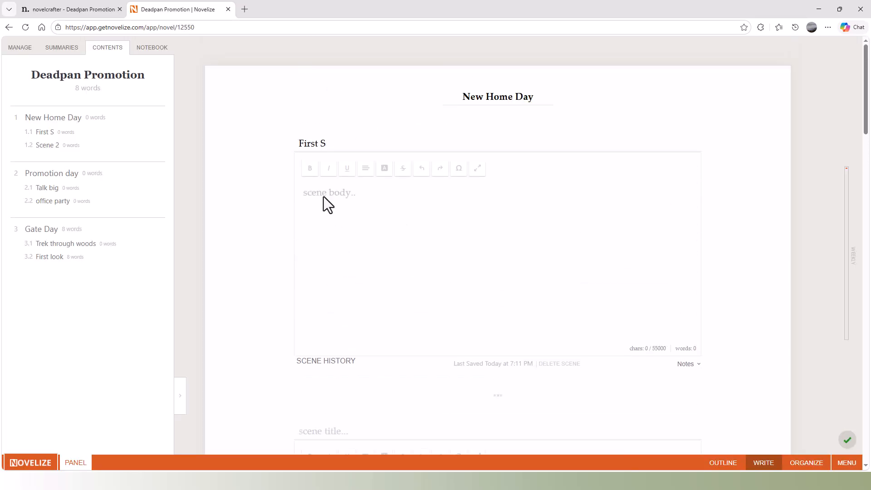
pyautogui.scroll(-5, 276, 293)
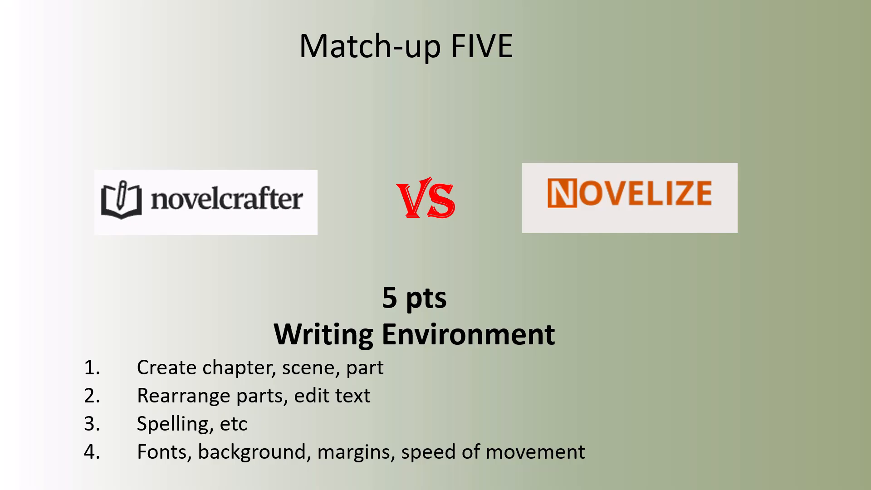
# Switch to Novelcrafter, close the Murder subplot entry and show the full manuscript for writing.
pyautogui.hotkey('alt', 'Tab')
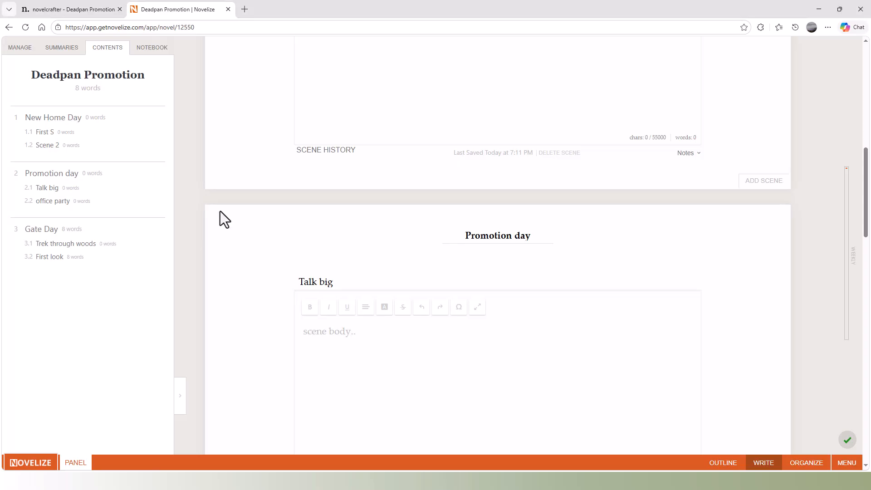
pyautogui.click(66, 7)
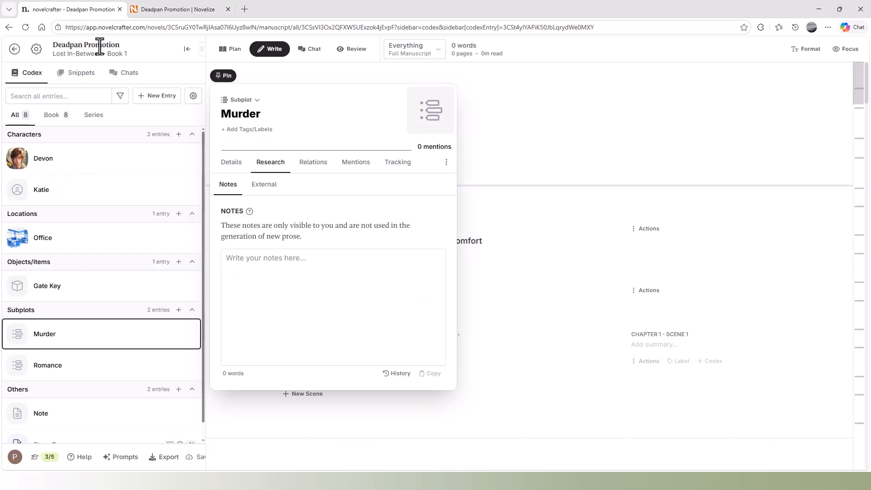
pyautogui.click(560, 120)
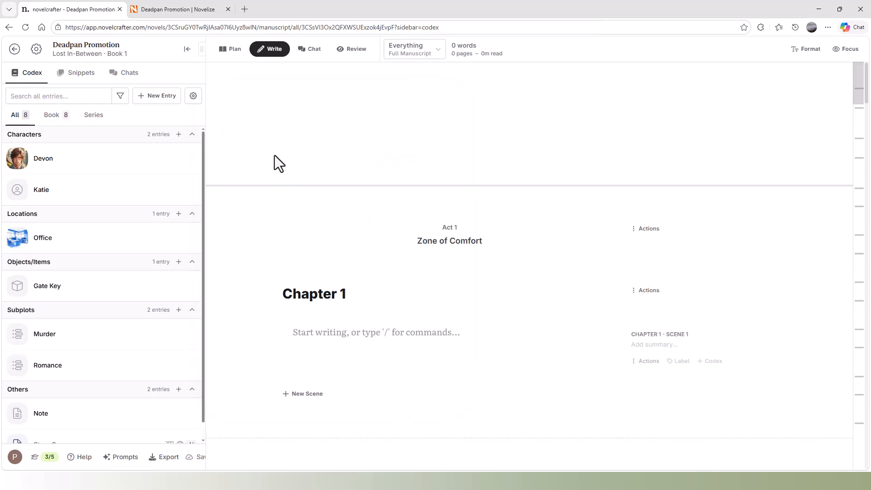
pyautogui.click(224, 51)
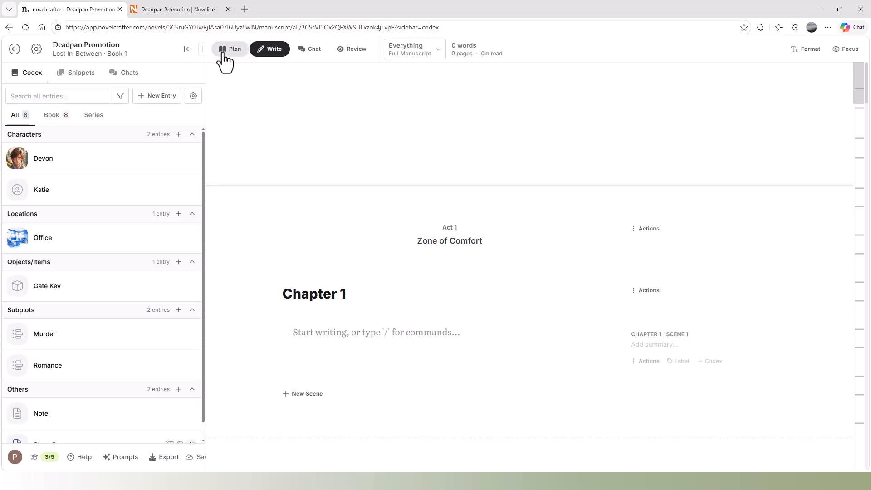
pyautogui.click(271, 50)
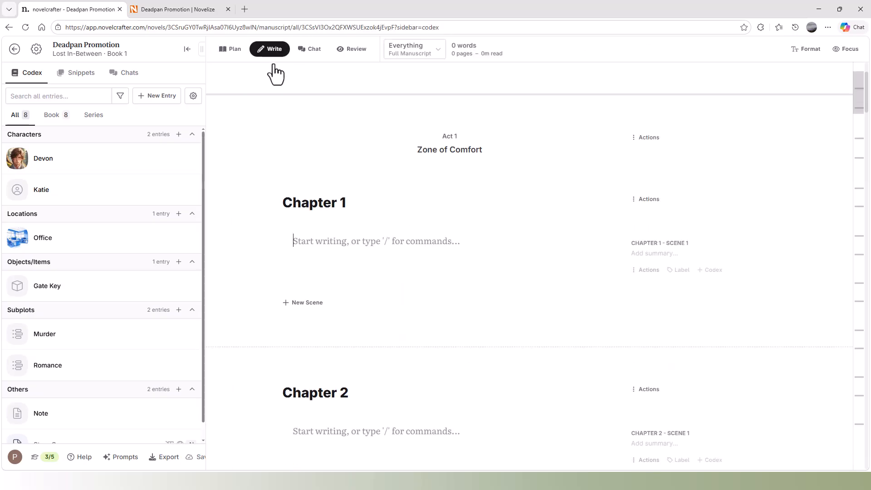
# Add a new scene to Chapter 8 in Act 4 of the manuscript.
pyautogui.scroll(-10, 369, 241)
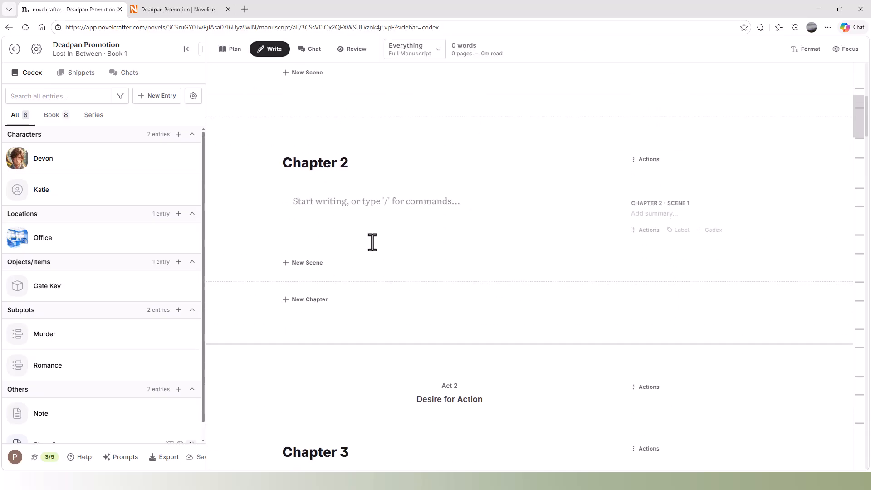
pyautogui.scroll(-10, 373, 245)
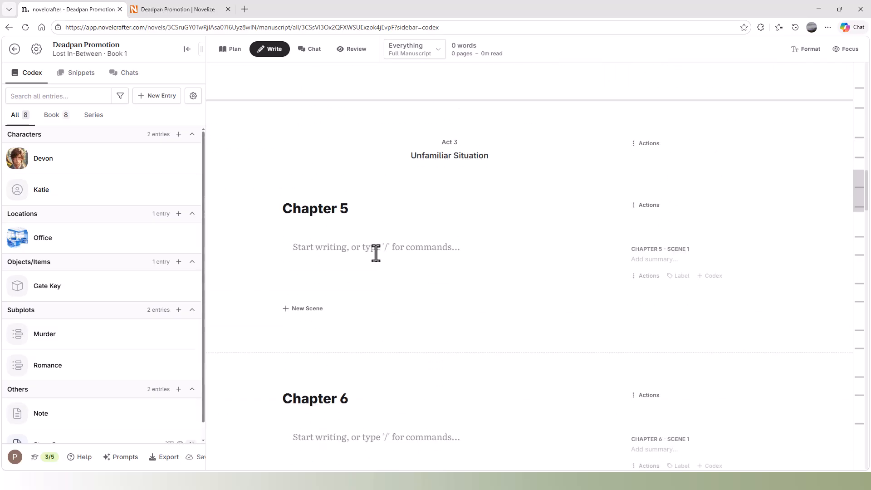
pyautogui.scroll(-10, 375, 253)
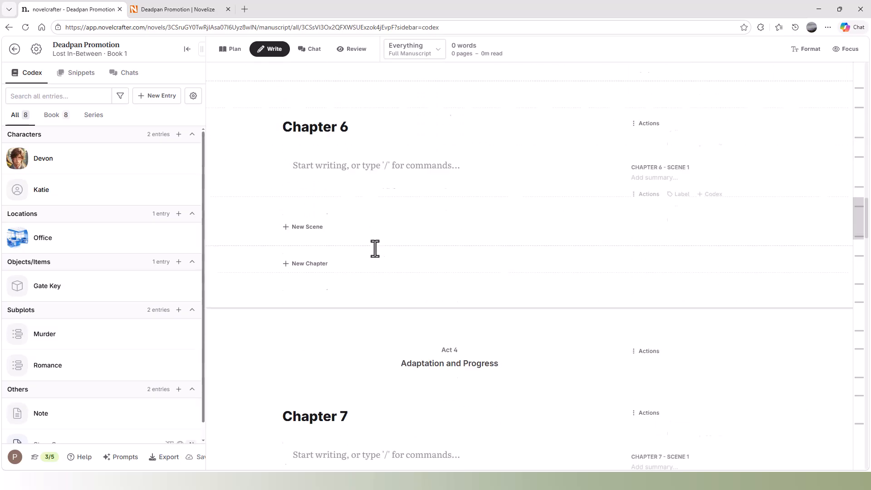
pyautogui.scroll(-10, 375, 249)
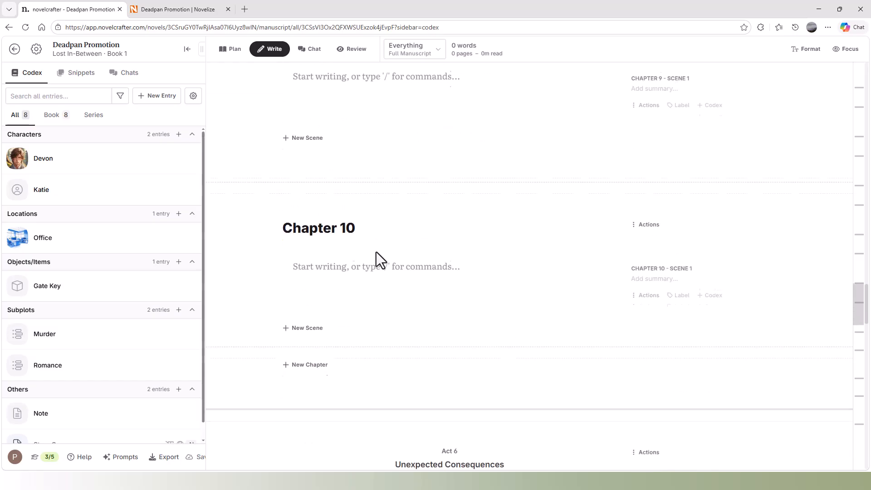
pyautogui.scroll(7, 319, 224)
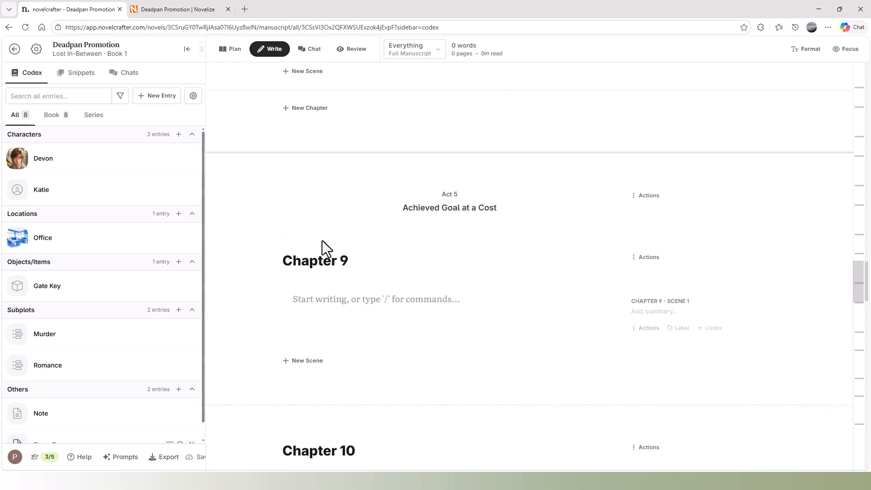
pyautogui.click(313, 162)
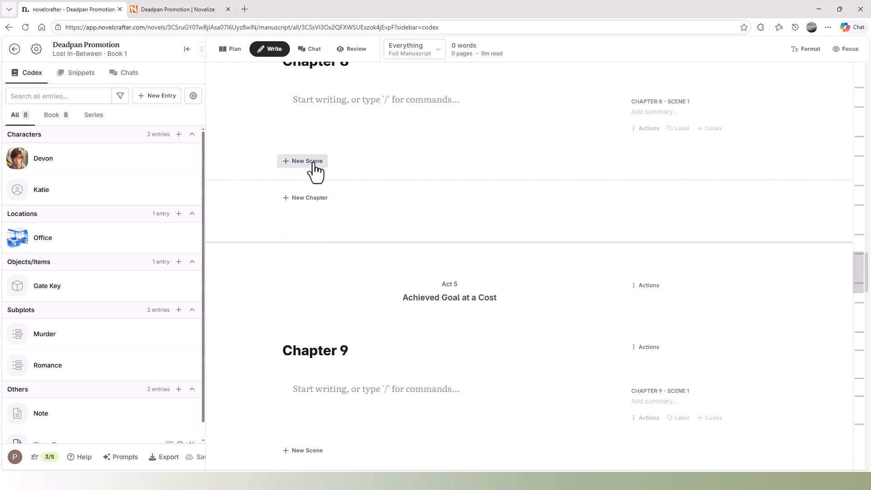
# Examine how the manuscript lays out acts, chapters and scenes from Chapter 5 through Chapter 11.
pyautogui.scroll(8, 357, 292)
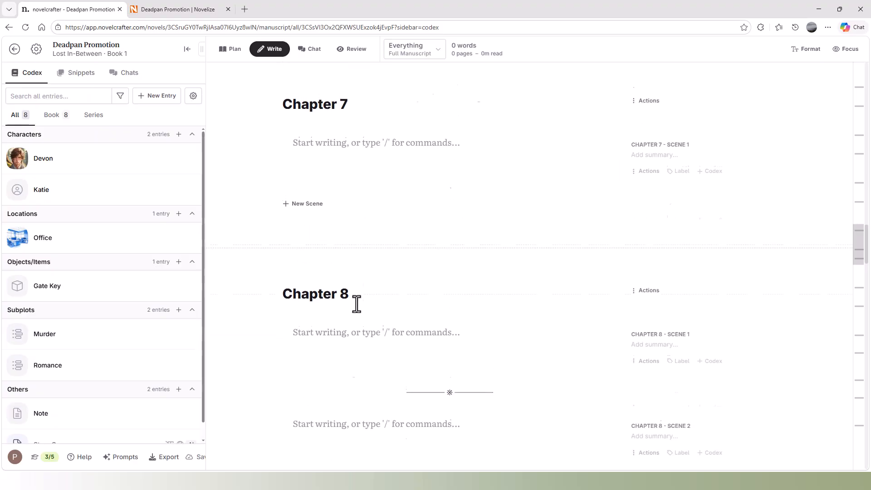
pyautogui.scroll(-4, 357, 300)
pyautogui.scroll(-3, 308, 343)
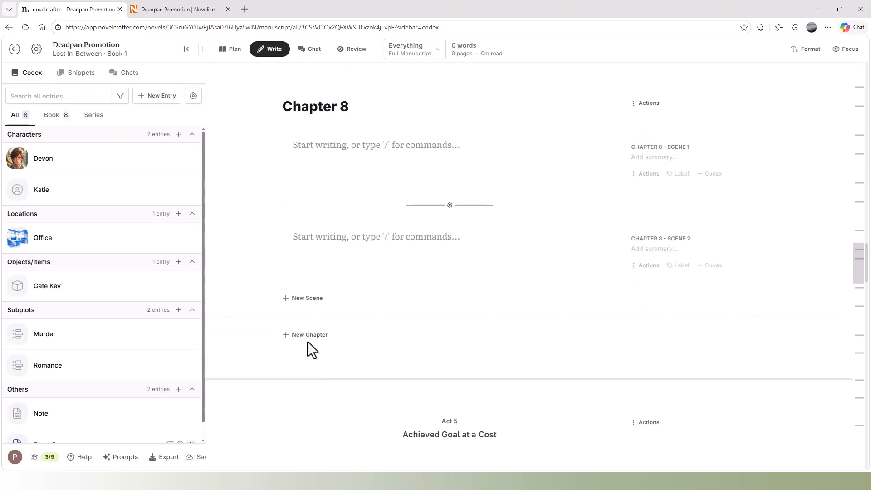
pyautogui.scroll(10, 327, 336)
pyautogui.scroll(-5, 325, 311)
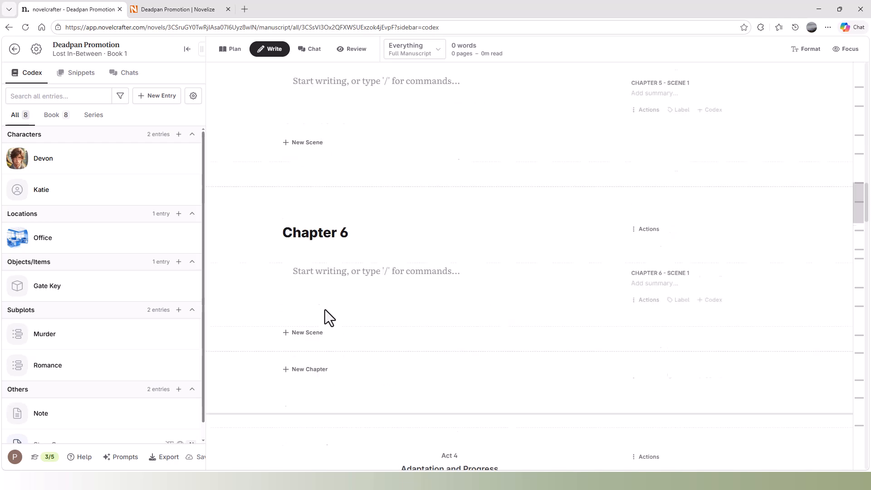
pyautogui.scroll(-5, 322, 261)
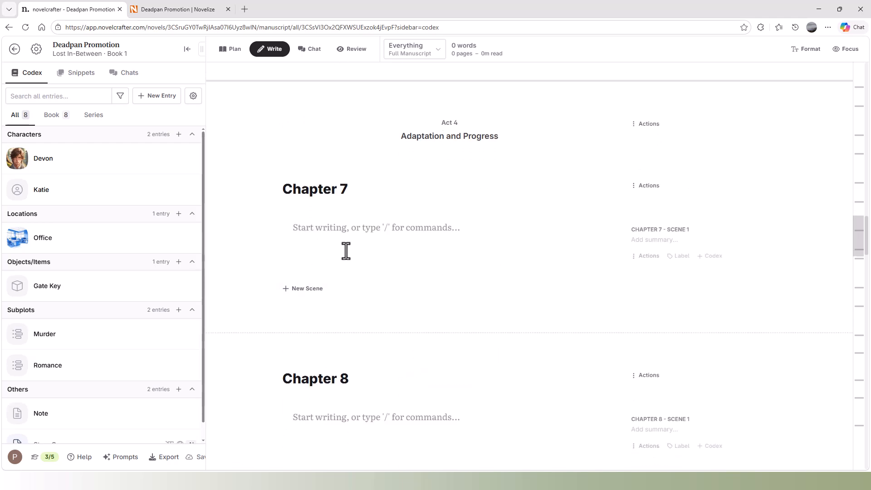
pyautogui.scroll(-6, 346, 251)
pyautogui.scroll(-1, 327, 281)
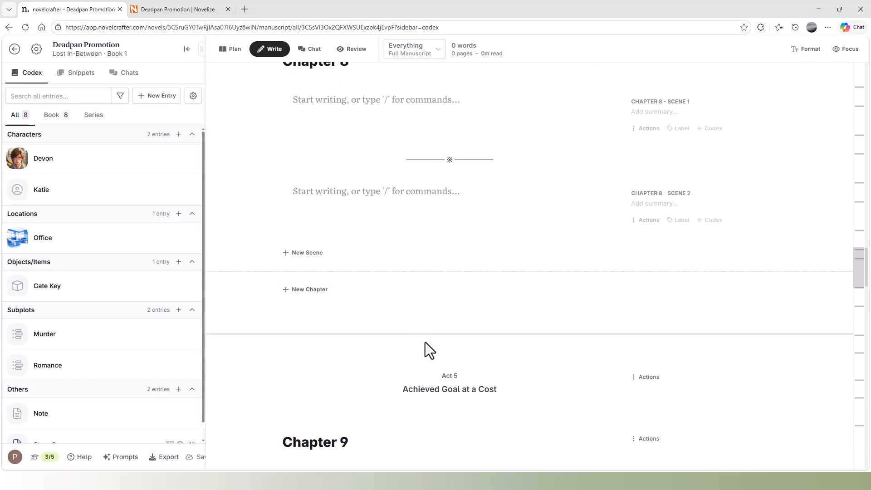
pyautogui.scroll(-2, 449, 345)
pyautogui.scroll(-5, 316, 345)
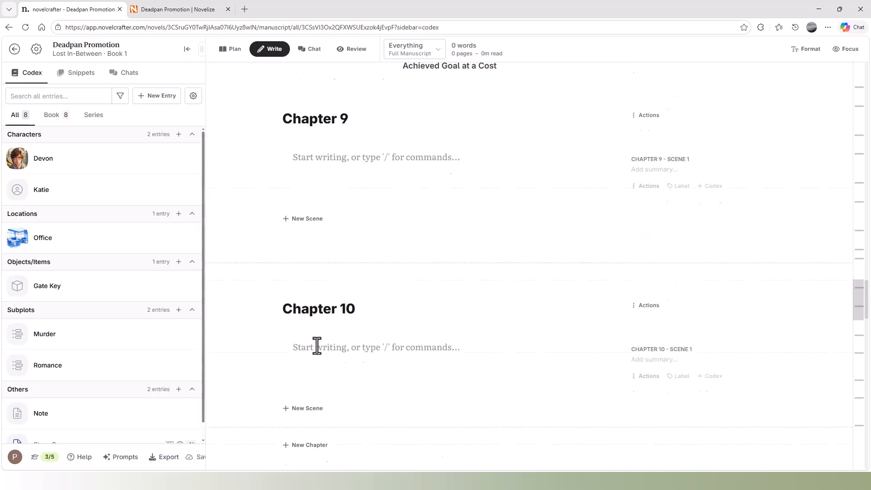
pyautogui.scroll(-6, 317, 345)
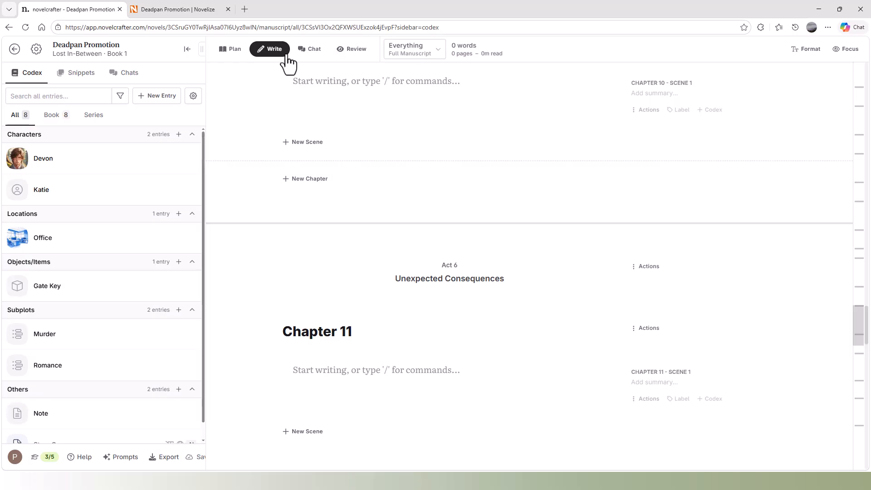
# Open Scene 1 of Chapter 1 from the plan and write "This is scene 1" as its text.
pyautogui.click(234, 50)
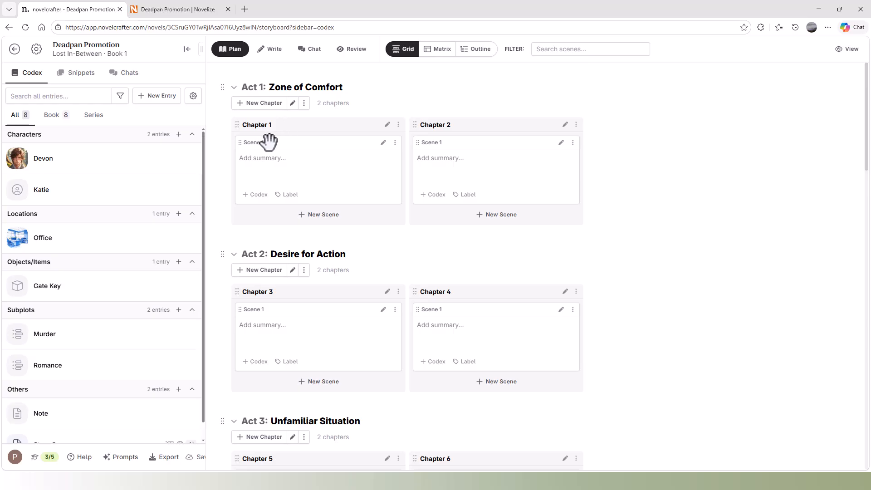
pyautogui.click(384, 142)
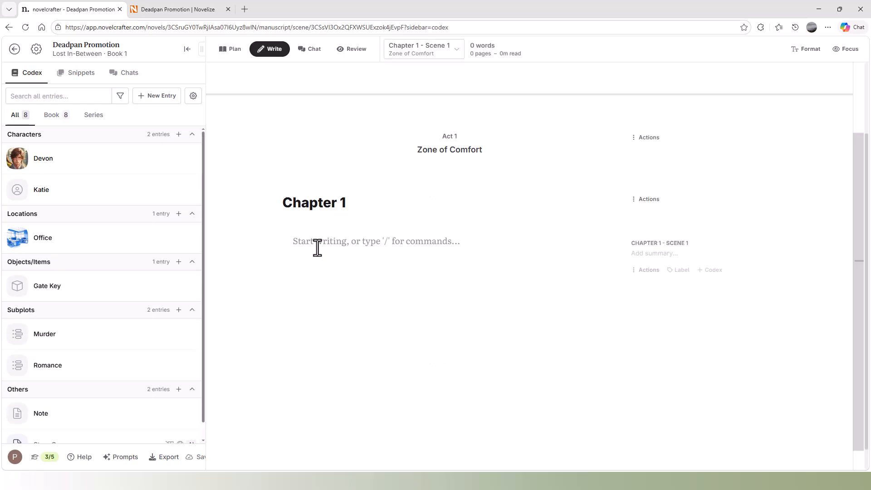
pyautogui.write('This is scene')
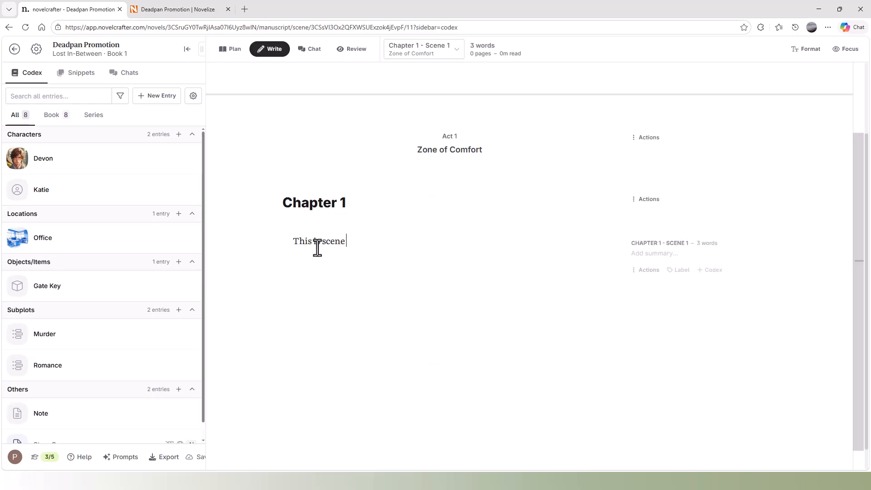
pyautogui.write(' 1')
pyautogui.click(340, 279)
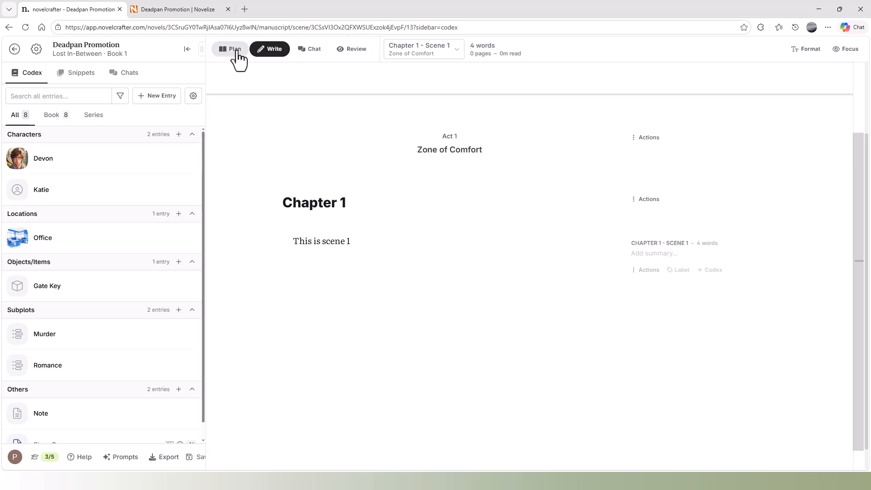
# In the plan's Matrix view, assign Chapter 1's Scene 1 to Devon and Chapter 2's Scene 1 to Katie.
pyautogui.click(234, 50)
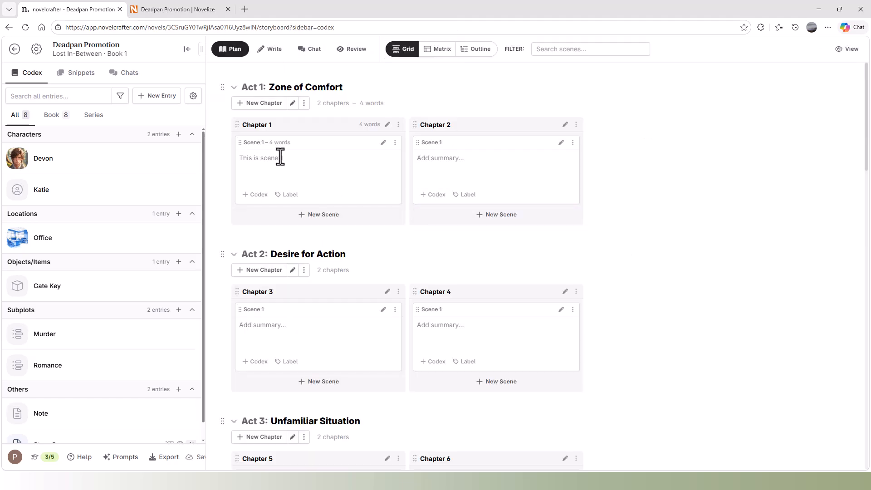
pyautogui.click(437, 50)
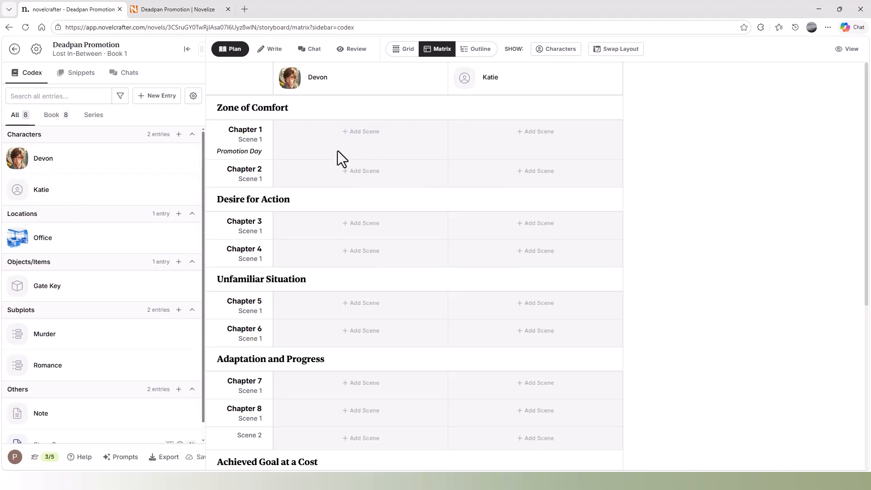
pyautogui.scroll(-2, 341, 157)
pyautogui.scroll(2, 350, 165)
pyautogui.click(346, 132)
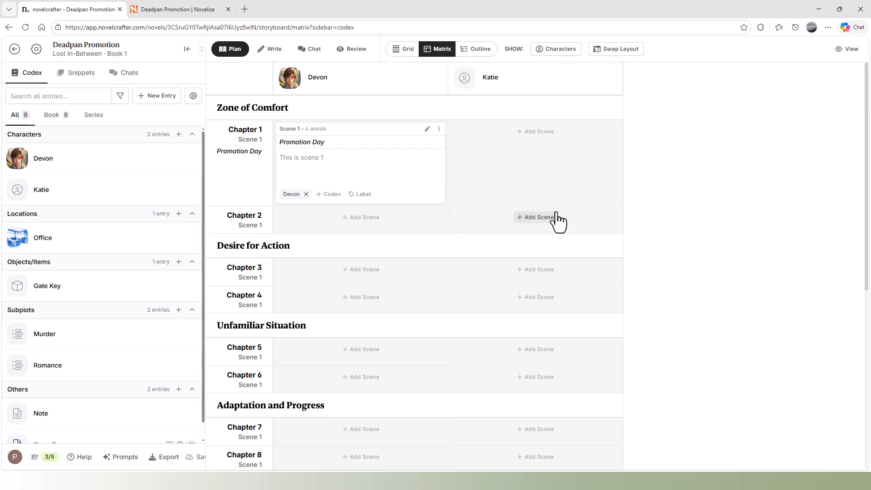
pyautogui.click(522, 219)
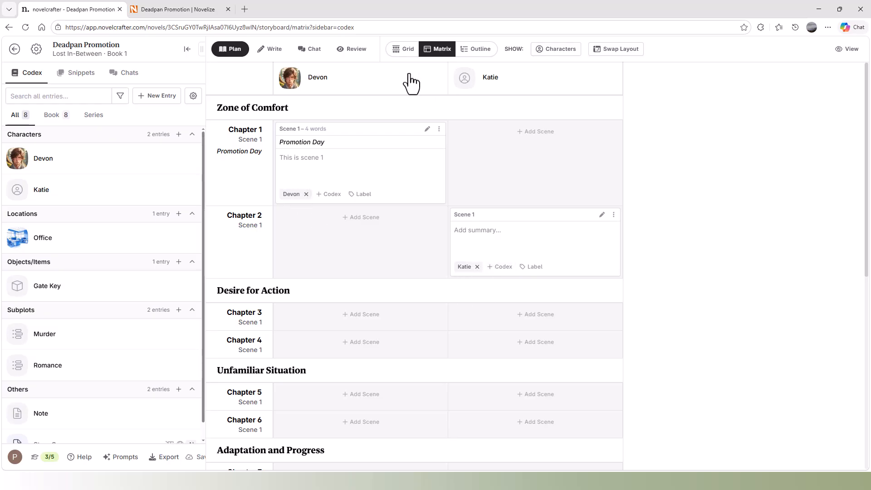
# Set the plan's Matrix view to show Locations and finally Subplots instead of characters.
pyautogui.click(562, 50)
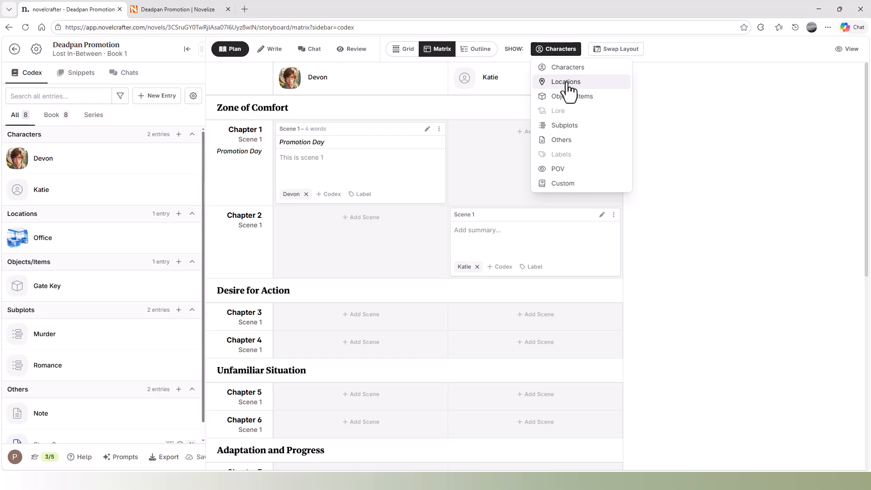
pyautogui.click(566, 83)
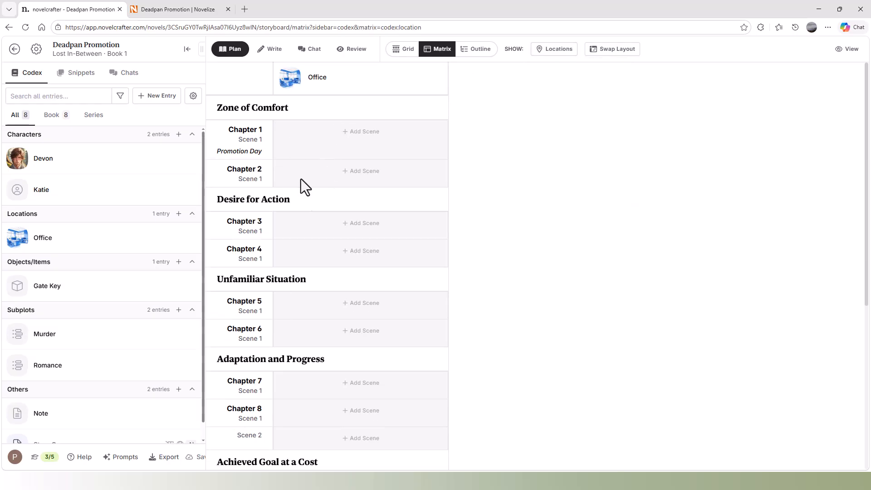
pyautogui.click(555, 54)
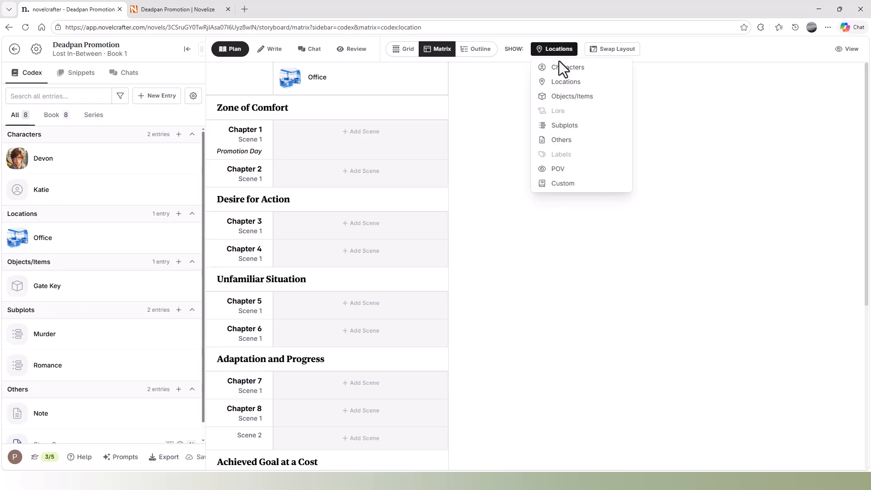
pyautogui.click(561, 125)
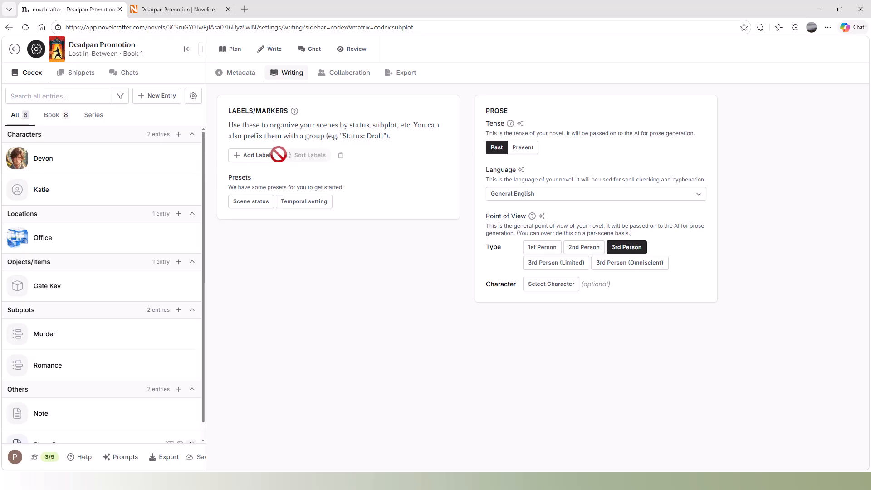
# View Devon's Codex entry and return to the manuscript at Chapter 1's Scene 1.
pyautogui.moveTo(542, 217)
pyautogui.click(166, 169)
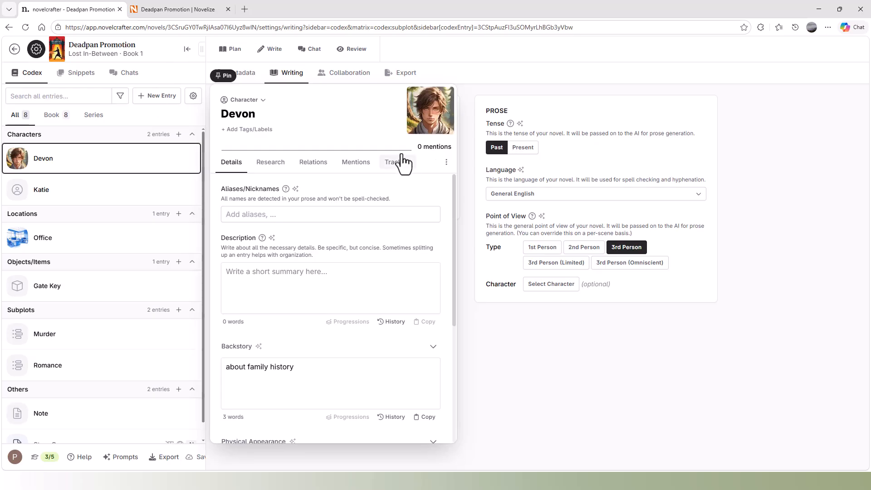
pyautogui.click(269, 49)
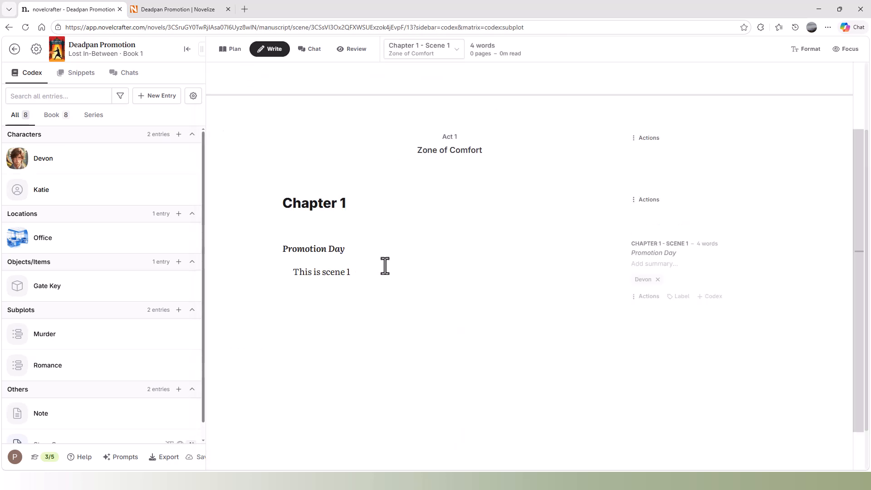
pyautogui.scroll(-1, 403, 259)
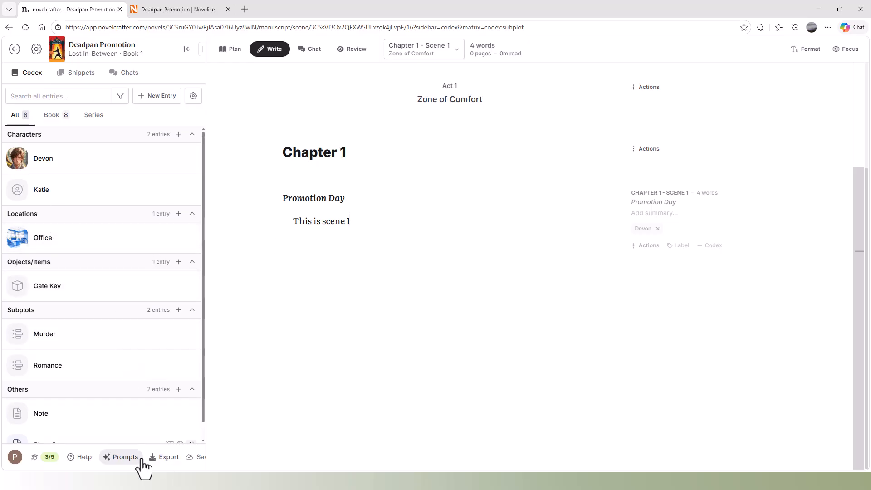
# Examine the prompt library's model collections, scene prompts, text replacements, workshop chats and prompt components.
pyautogui.click(112, 462)
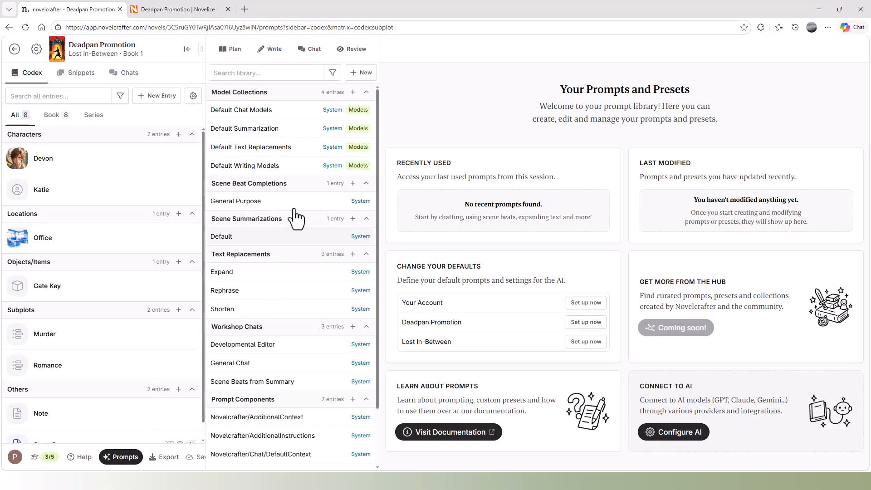
pyautogui.scroll(-2, 284, 190)
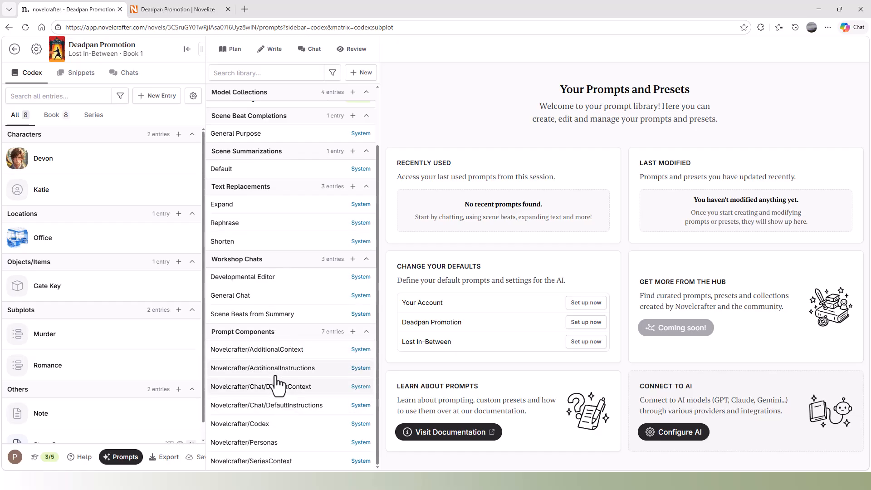
pyautogui.scroll(2, 255, 245)
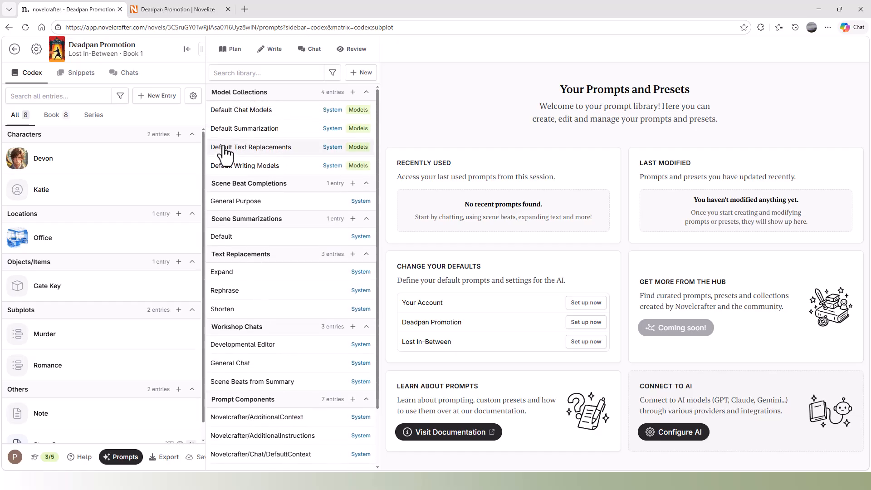
pyautogui.scroll(-2, 297, 272)
pyautogui.scroll(2, 301, 233)
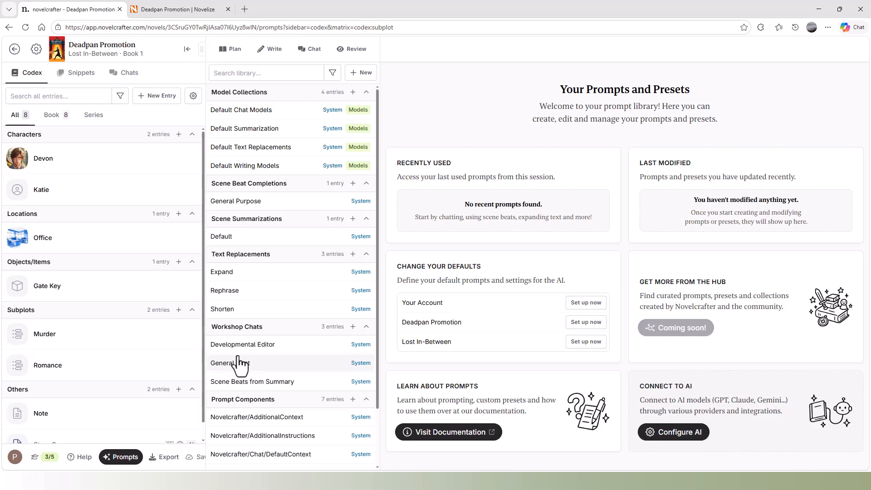
# Misspell "scene" with an extra "n" in the text of Chapter 1's Scene 1 and correct it with a spelling suggestion.
pyautogui.click(275, 51)
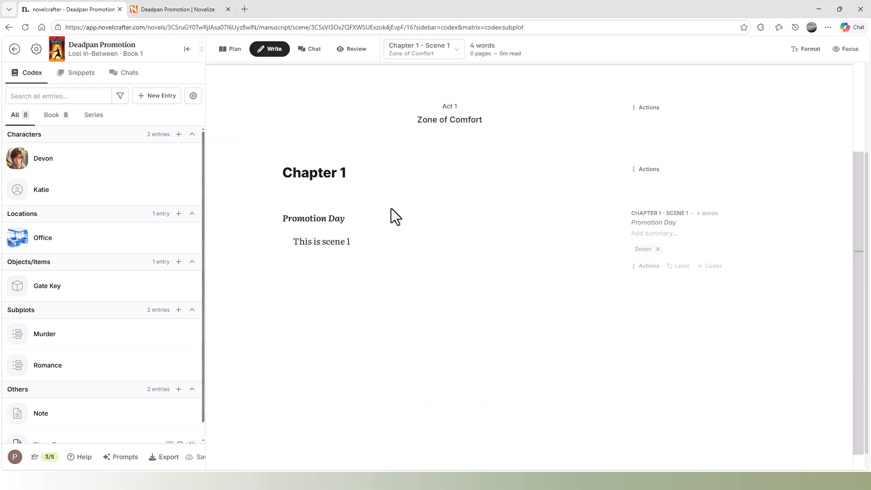
pyautogui.click(340, 242)
pyautogui.write('n')
pyautogui.scroll(-1, 334, 220)
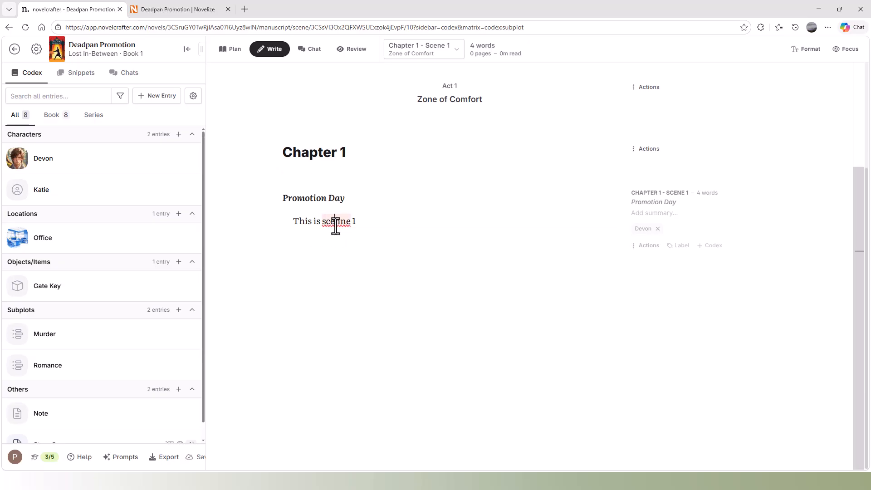
pyautogui.rightClick(335, 225)
pyautogui.click(364, 236)
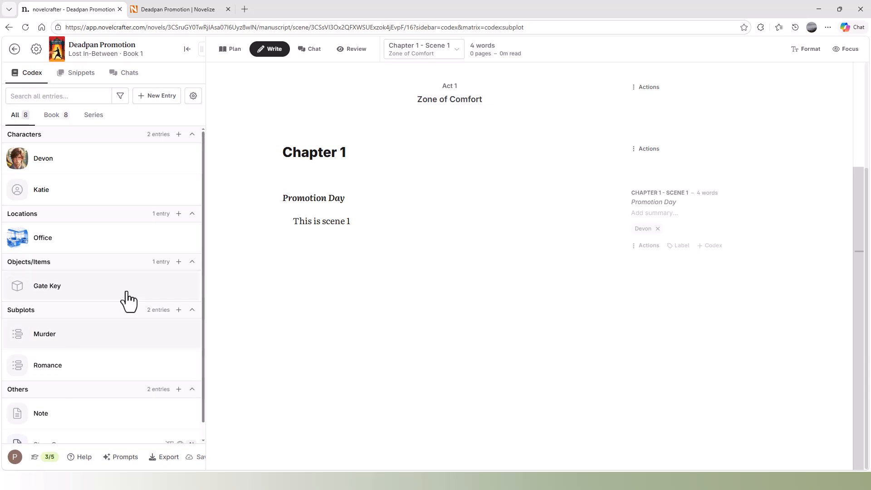
# Switch the interface theme to Dark.
pyautogui.click(15, 456)
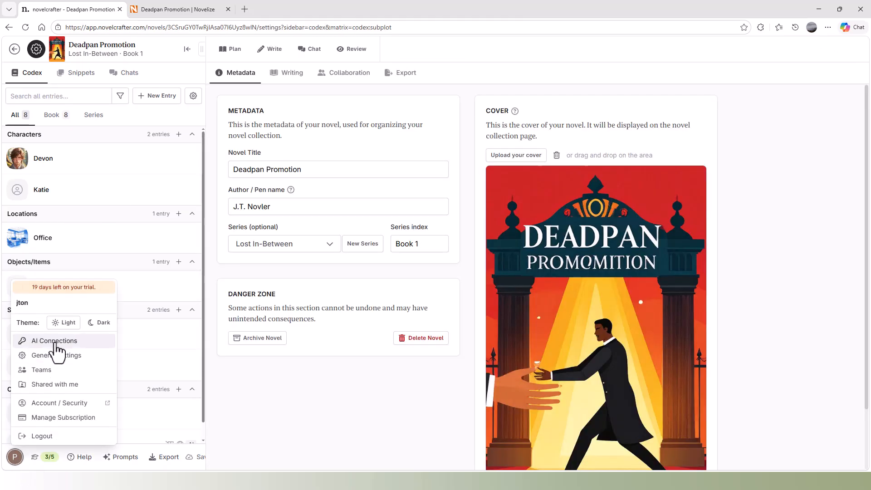
pyautogui.click(99, 322)
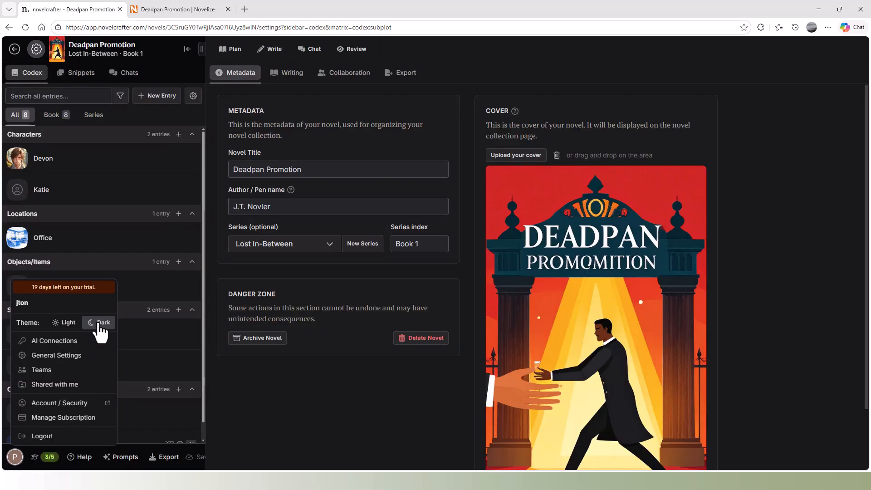
# Examine the AI connection vendors and the General settings, and switch the interface theme back to Light.
pyautogui.moveTo(696, 331)
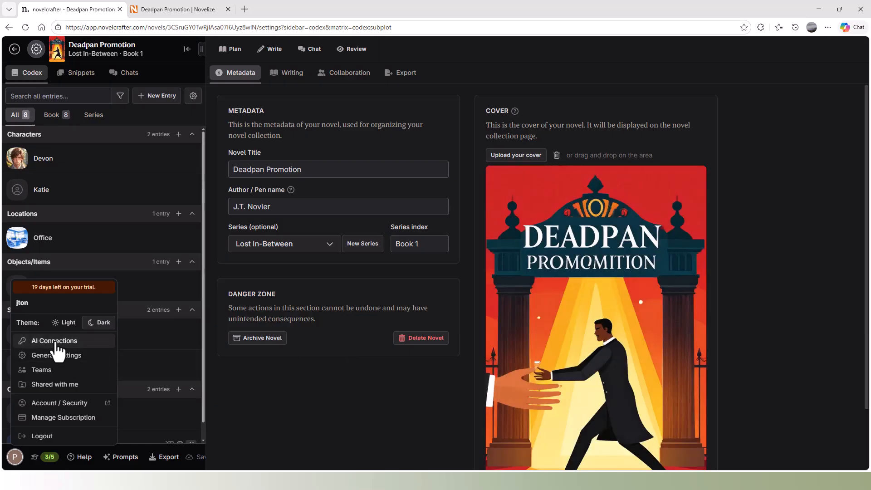
pyautogui.click(57, 342)
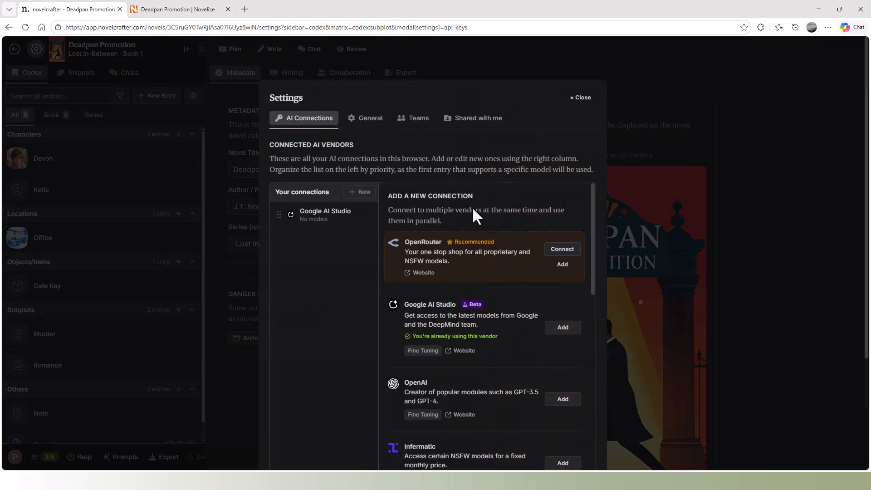
pyautogui.scroll(-3, 472, 206)
pyautogui.scroll(-8, 472, 211)
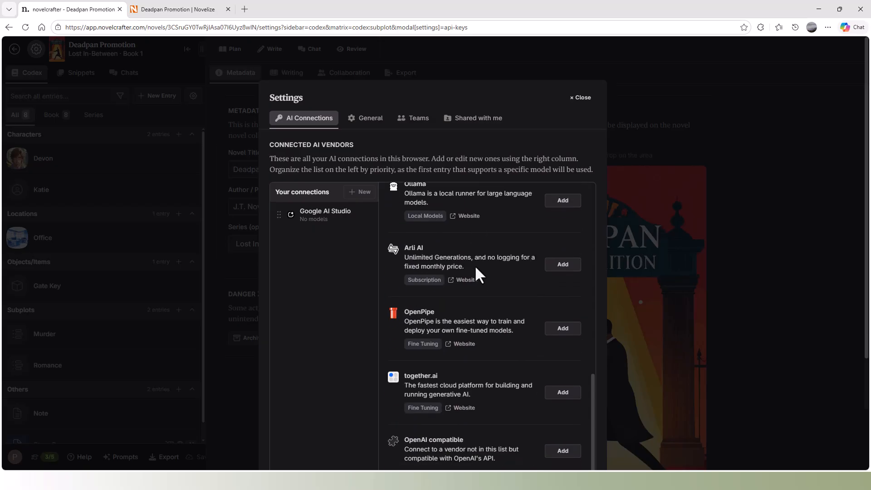
pyautogui.scroll(10, 484, 397)
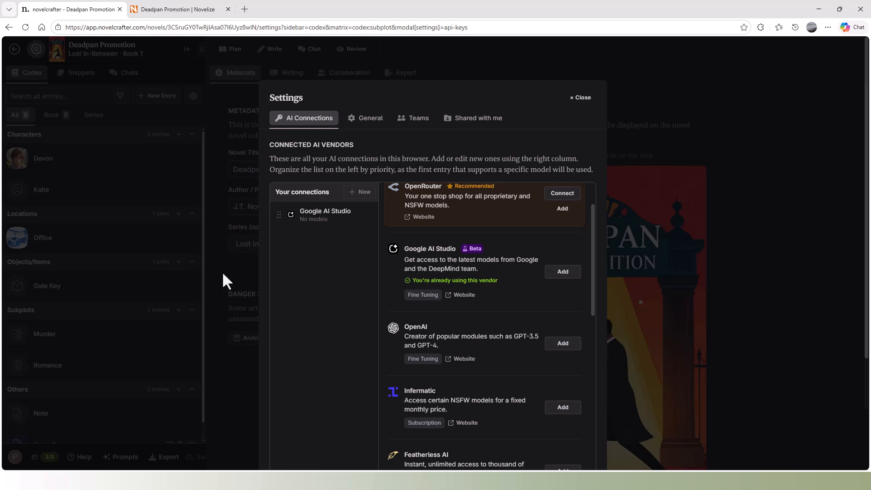
pyautogui.click(358, 119)
pyautogui.scroll(-1, 363, 230)
pyautogui.scroll(-5, 363, 229)
pyautogui.click(68, 323)
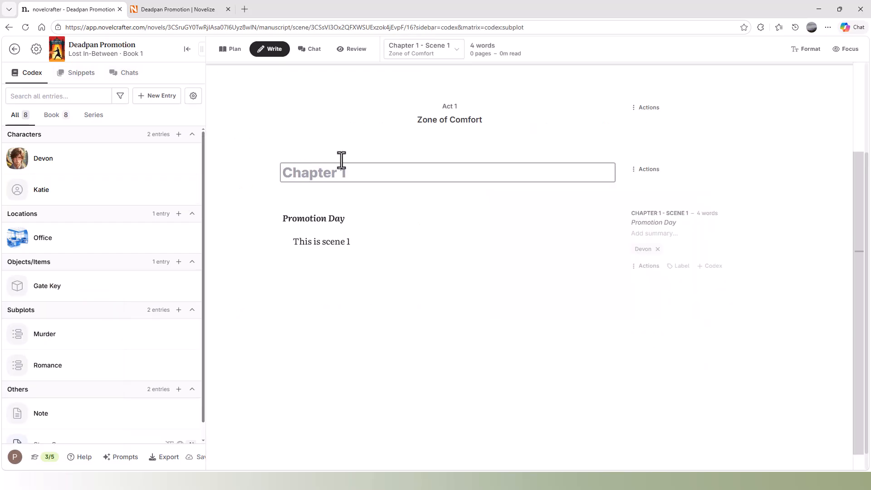
# Try Zilla Slab as the manuscript's font family and settle on Barlow.
pyautogui.click(808, 54)
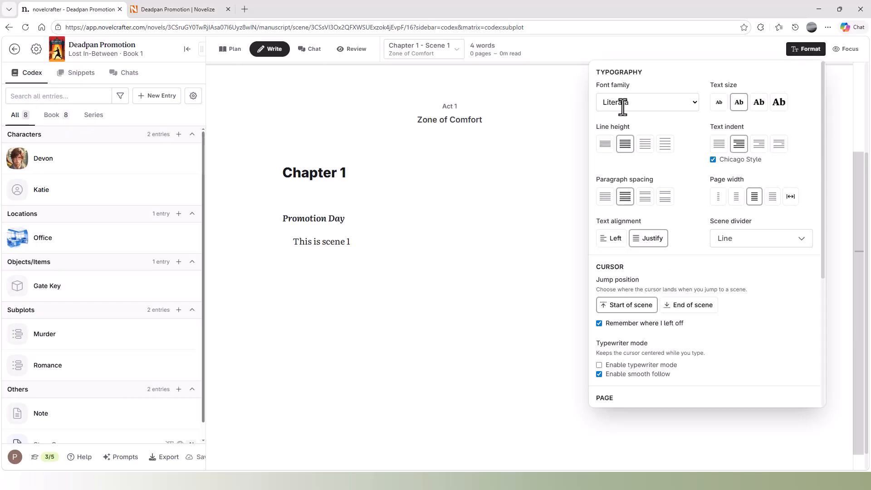
pyautogui.click(696, 102)
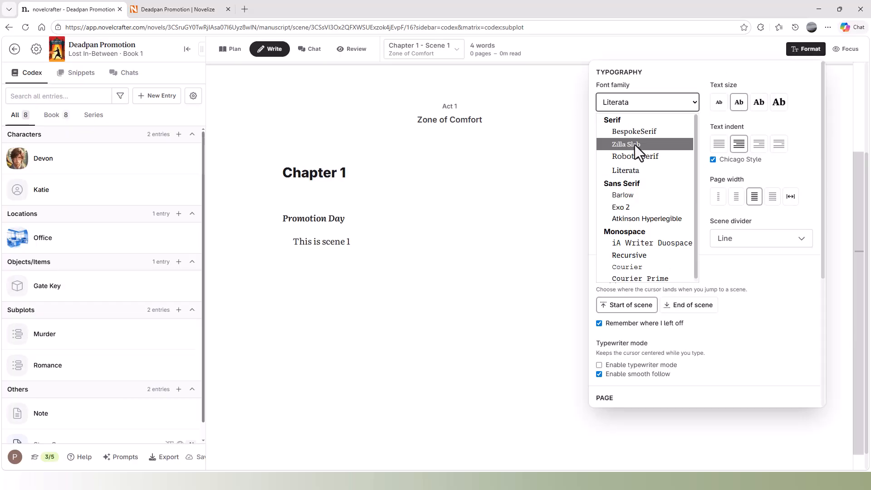
pyautogui.click(635, 144)
pyautogui.click(701, 104)
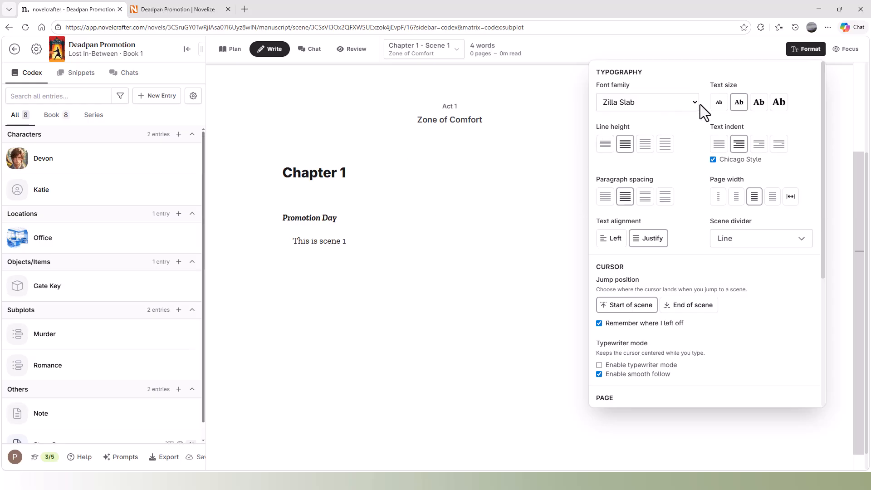
pyautogui.click(692, 103)
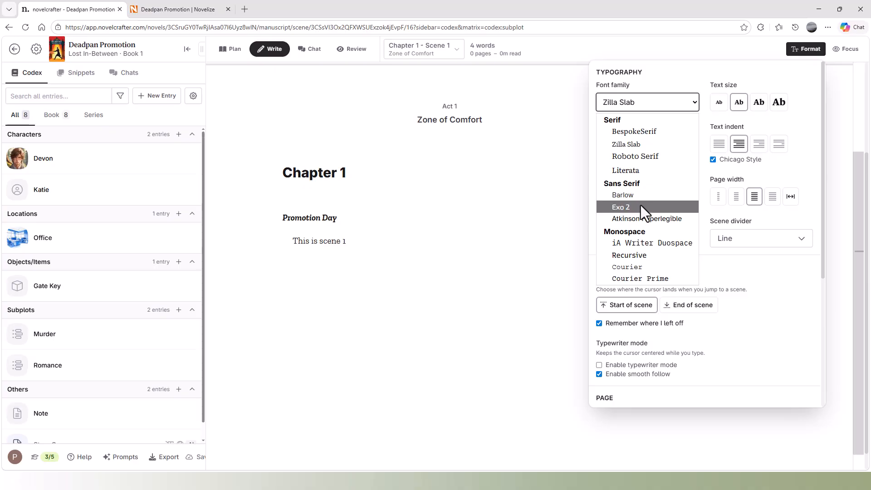
pyautogui.click(631, 197)
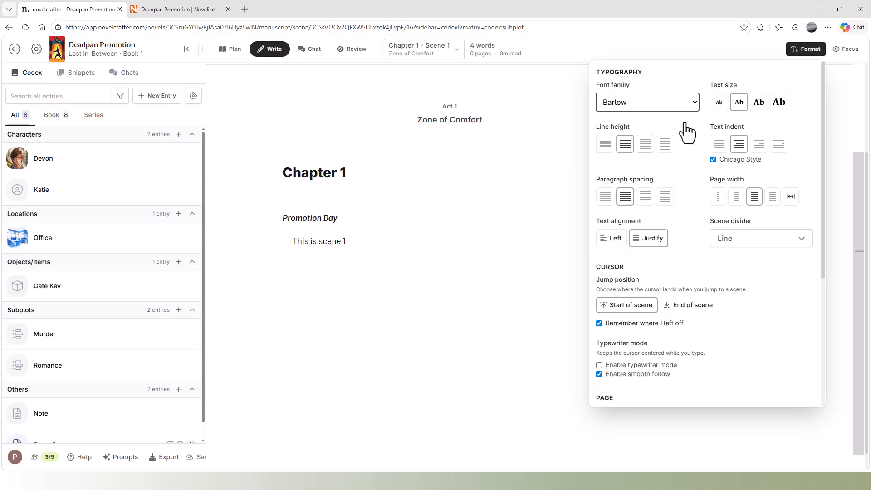
pyautogui.click(806, 48)
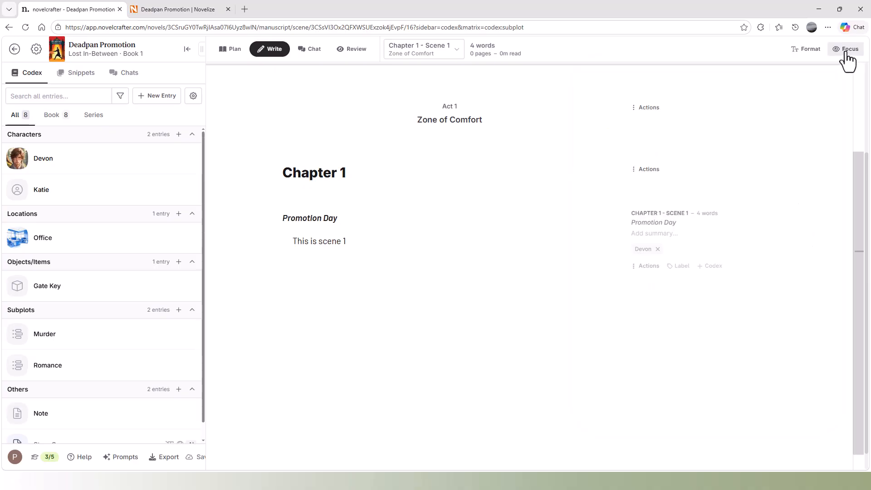
# Turn on Focus mode for the manuscript.
pyautogui.click(847, 50)
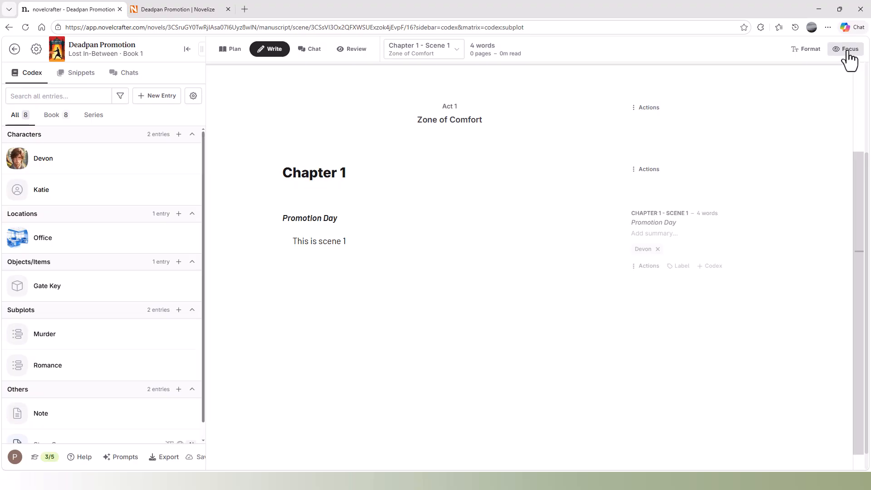